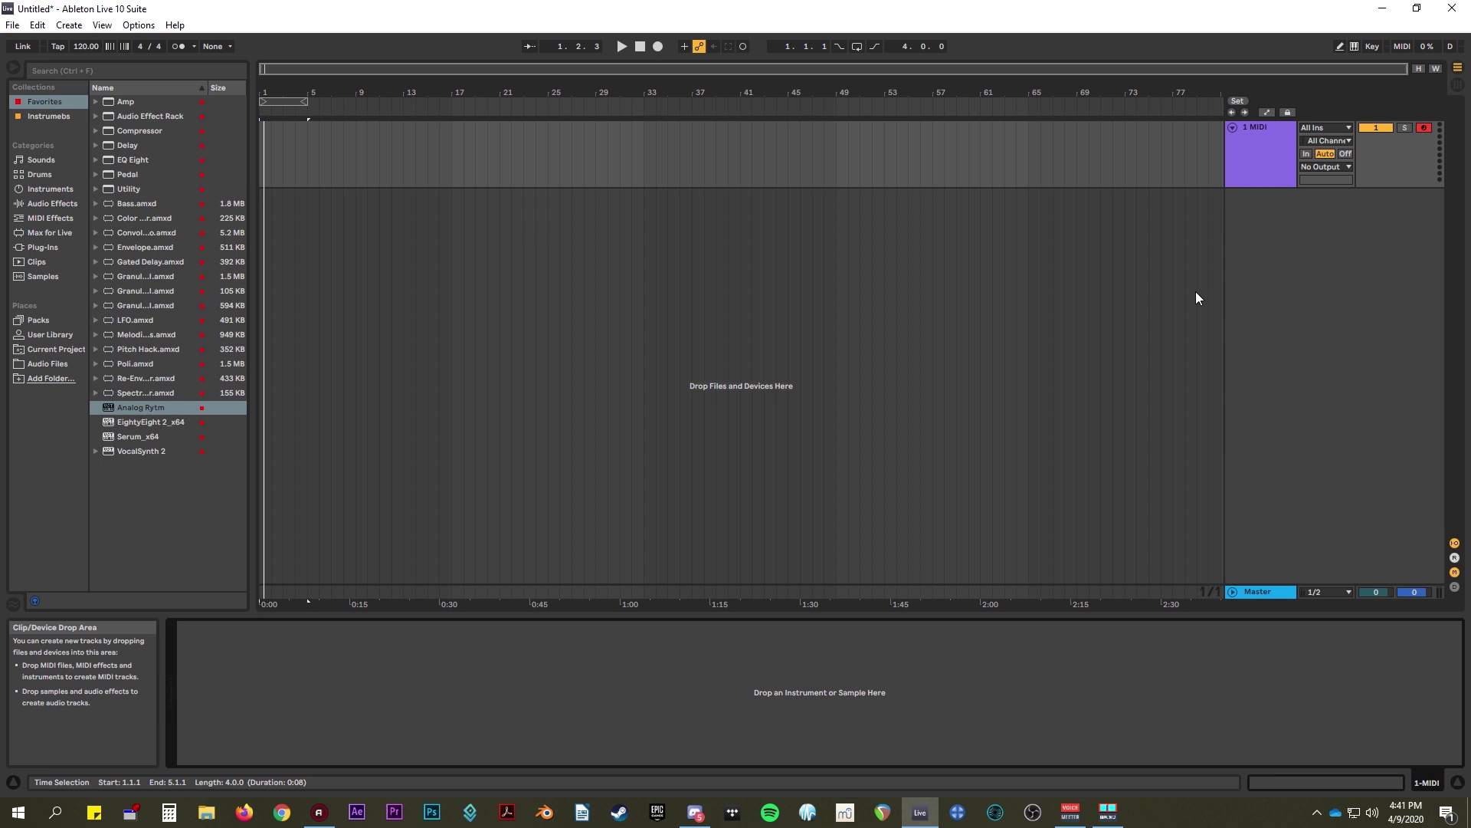
- Load the Analog Rytm plug-in on the MIDI track and insert a new audio track below it
click(139, 410)
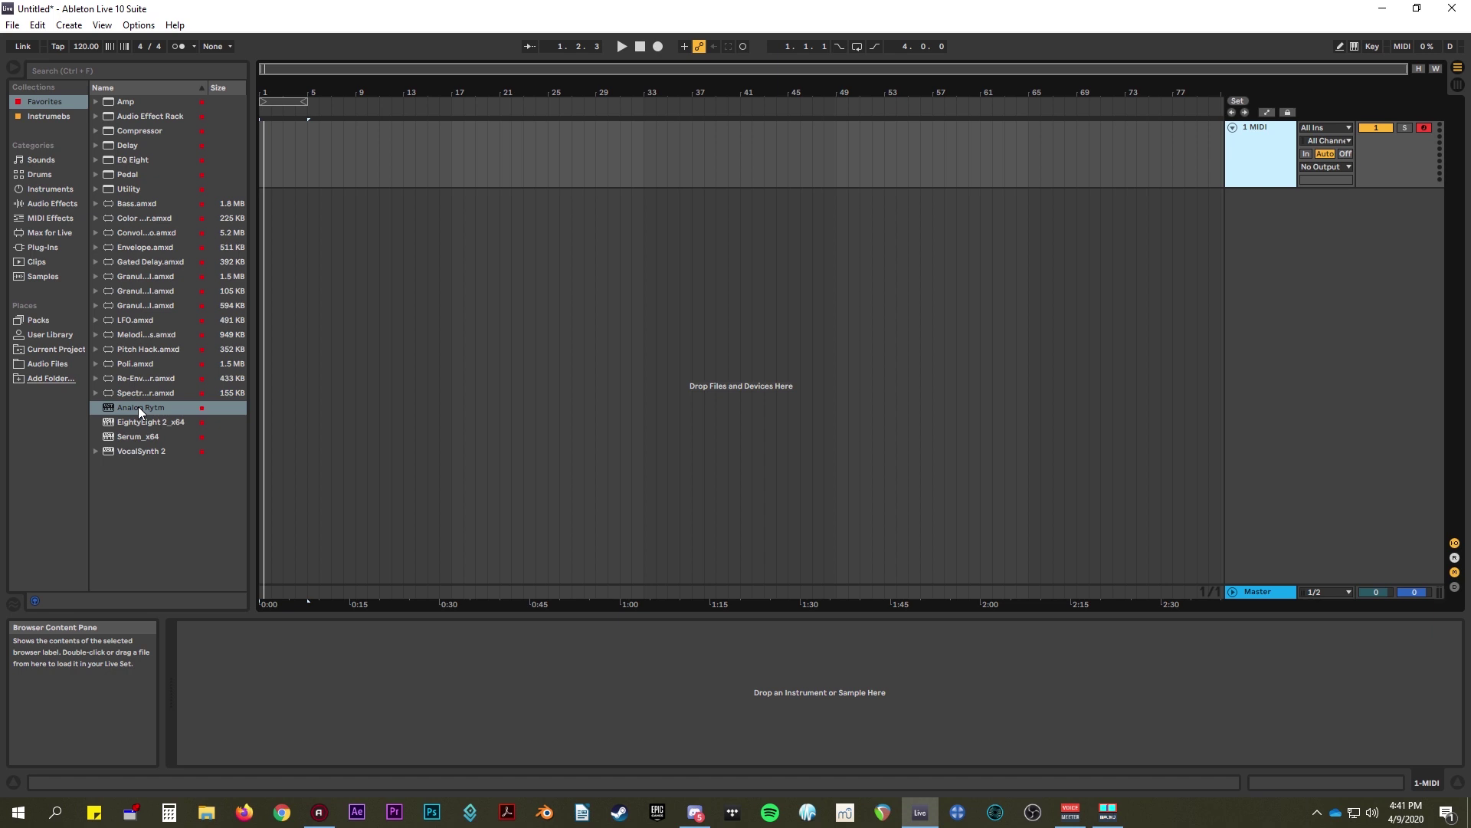
double_click(138, 406)
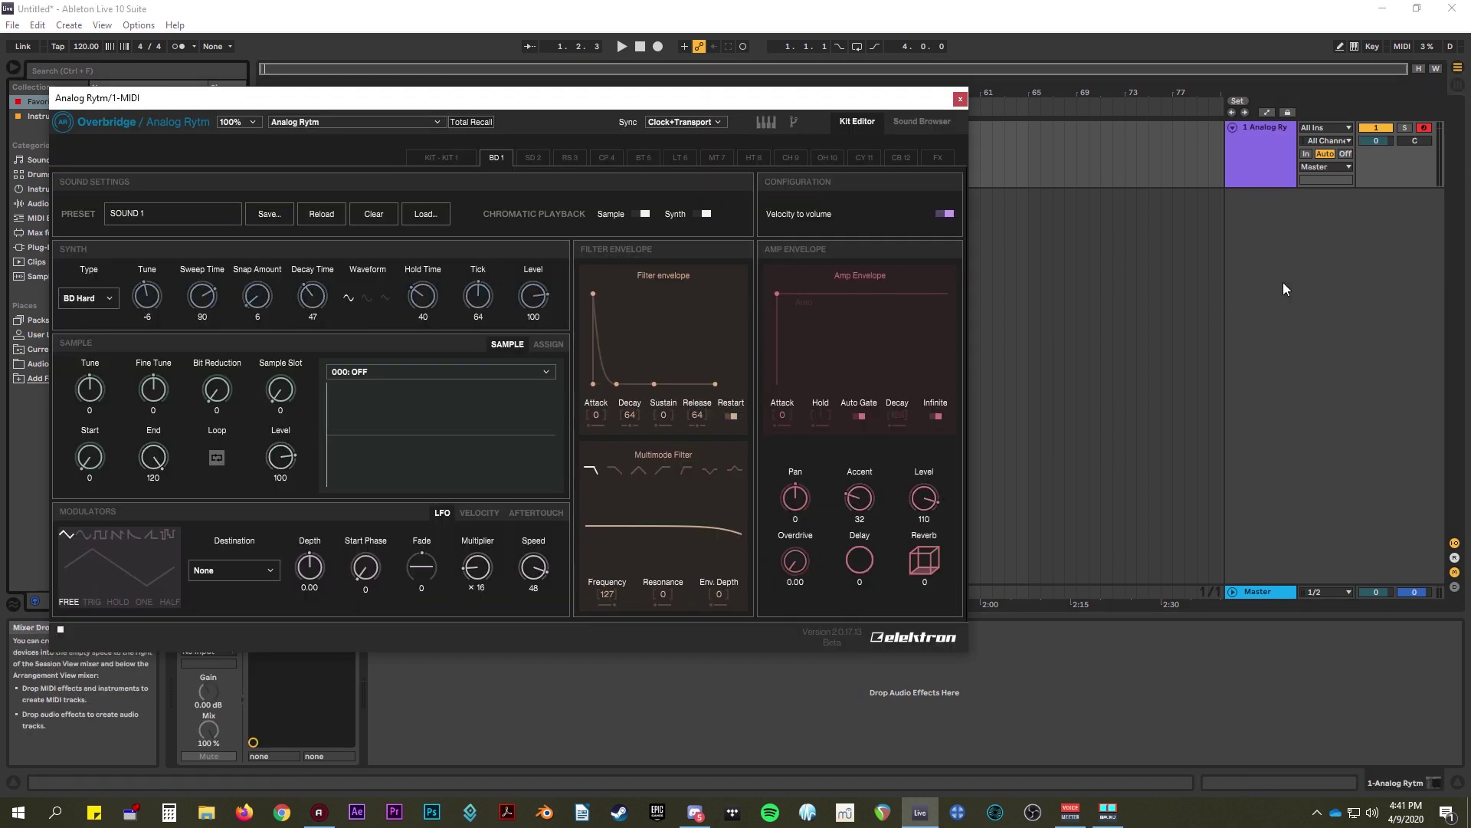
right_click(1261, 204)
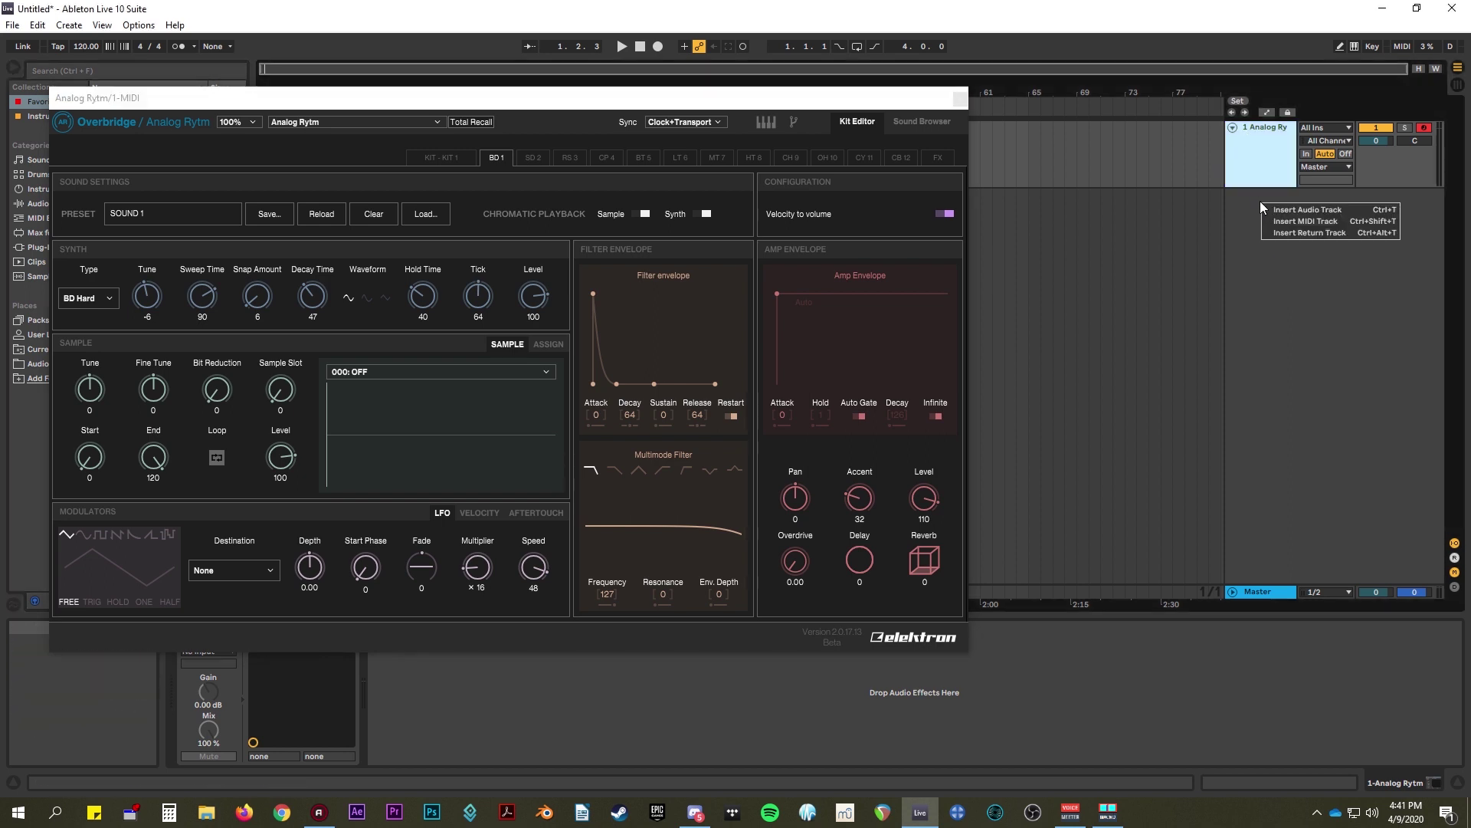
click(1283, 266)
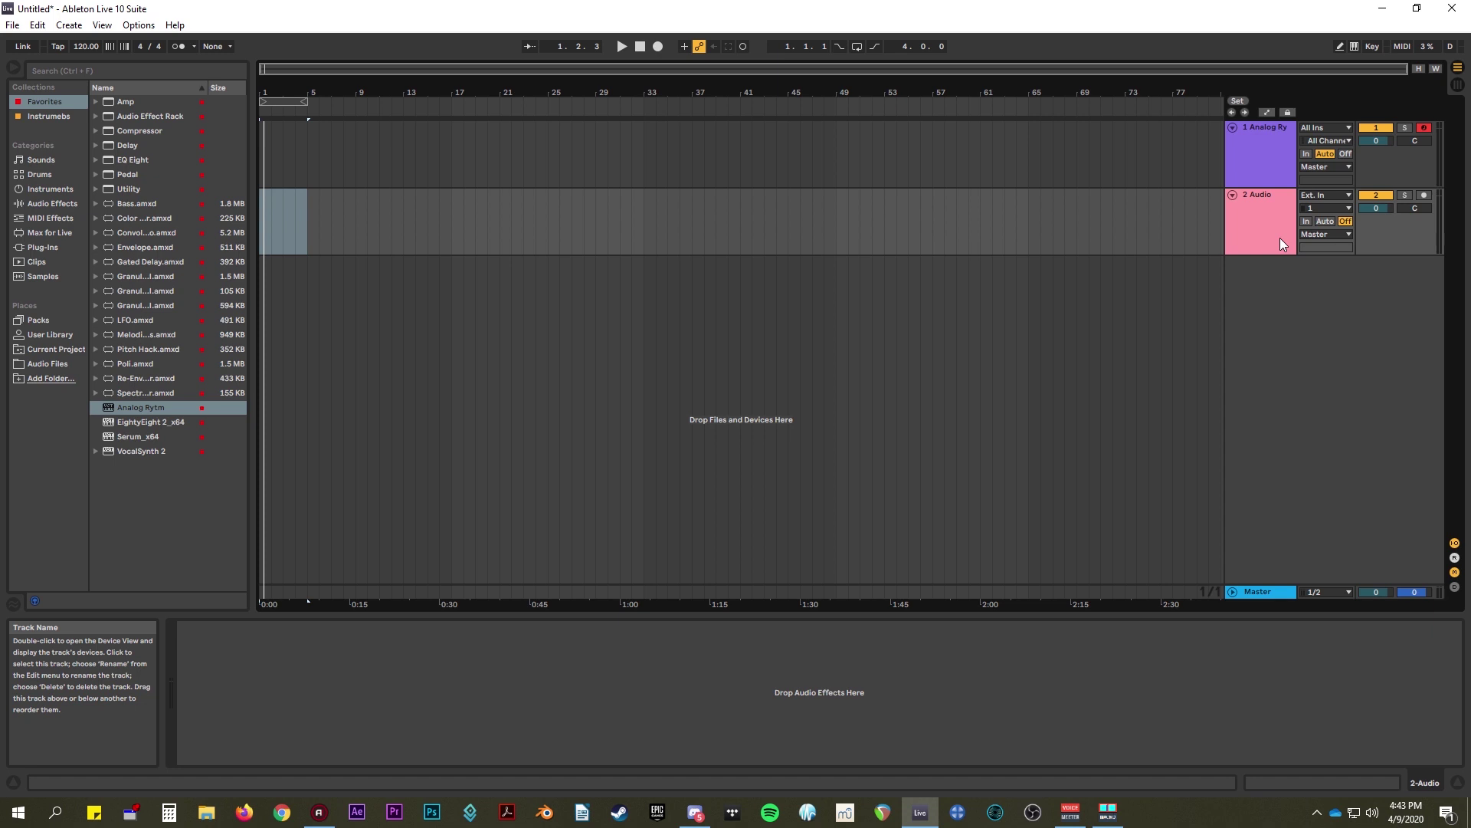
- Set the new audio track's input to 1-Analog Rytm with BD 1 L/BD 1 R as the input channel
click(1330, 196)
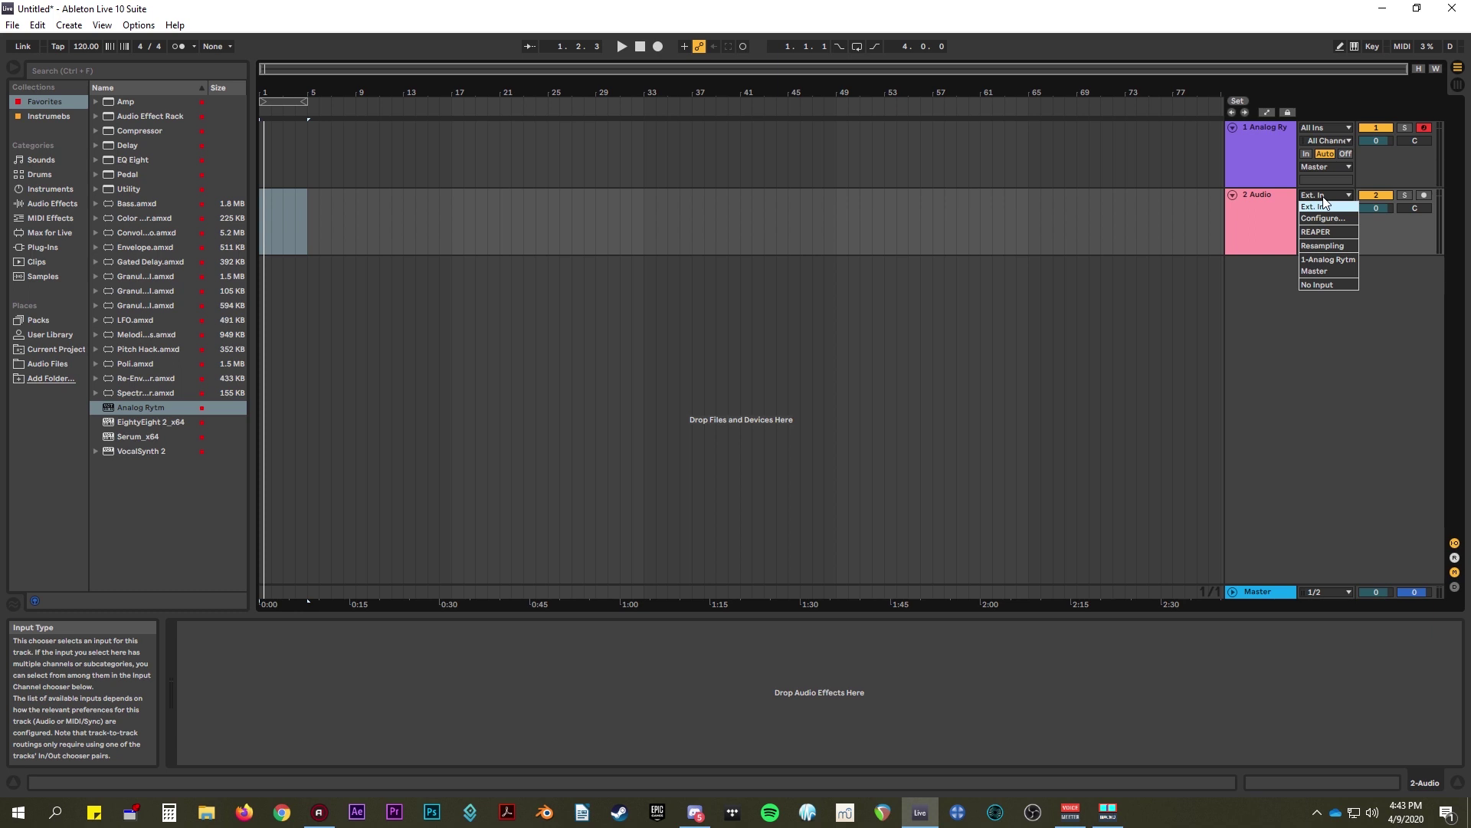
click(1326, 260)
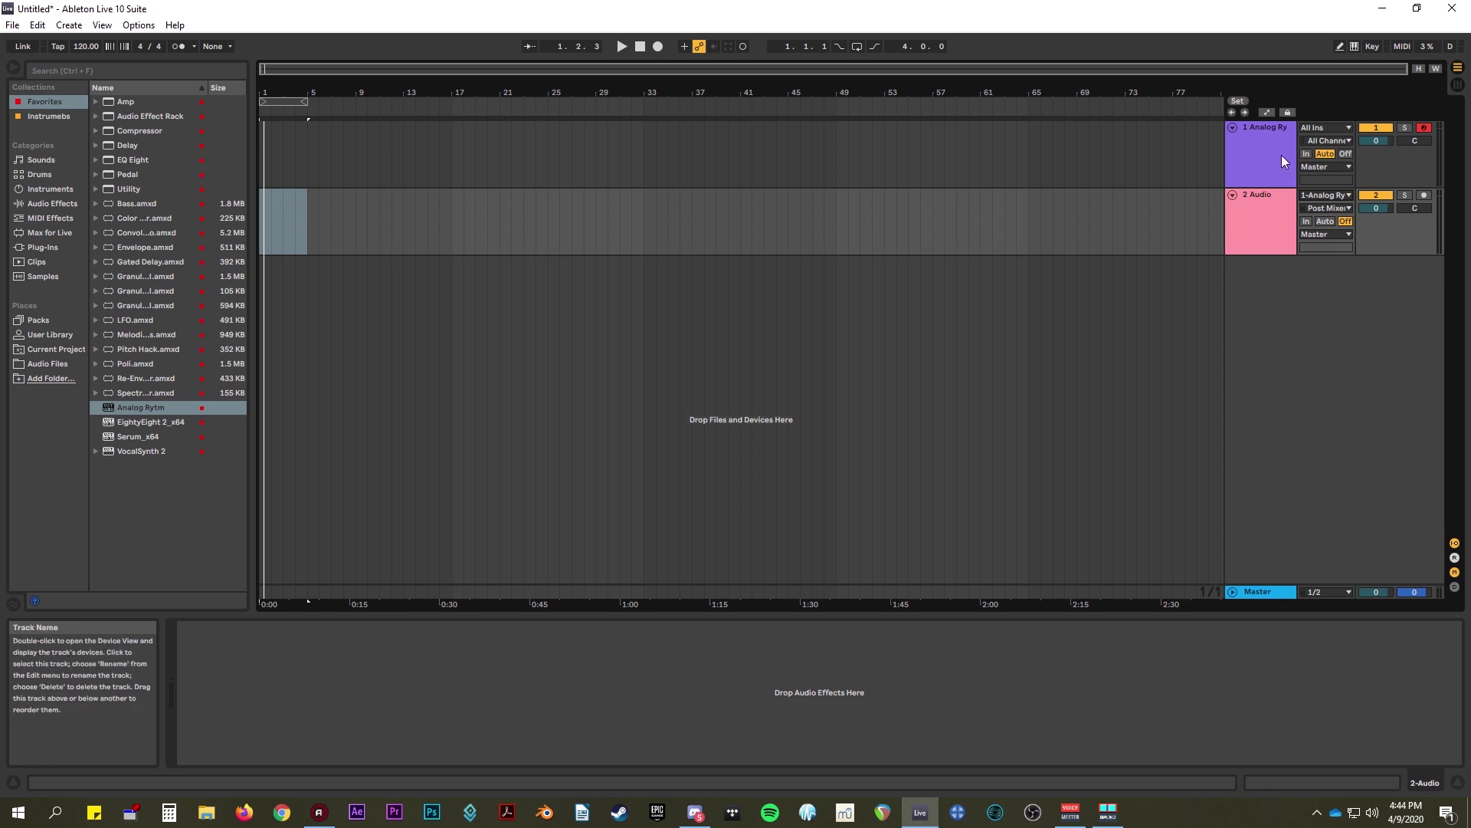
click(1312, 205)
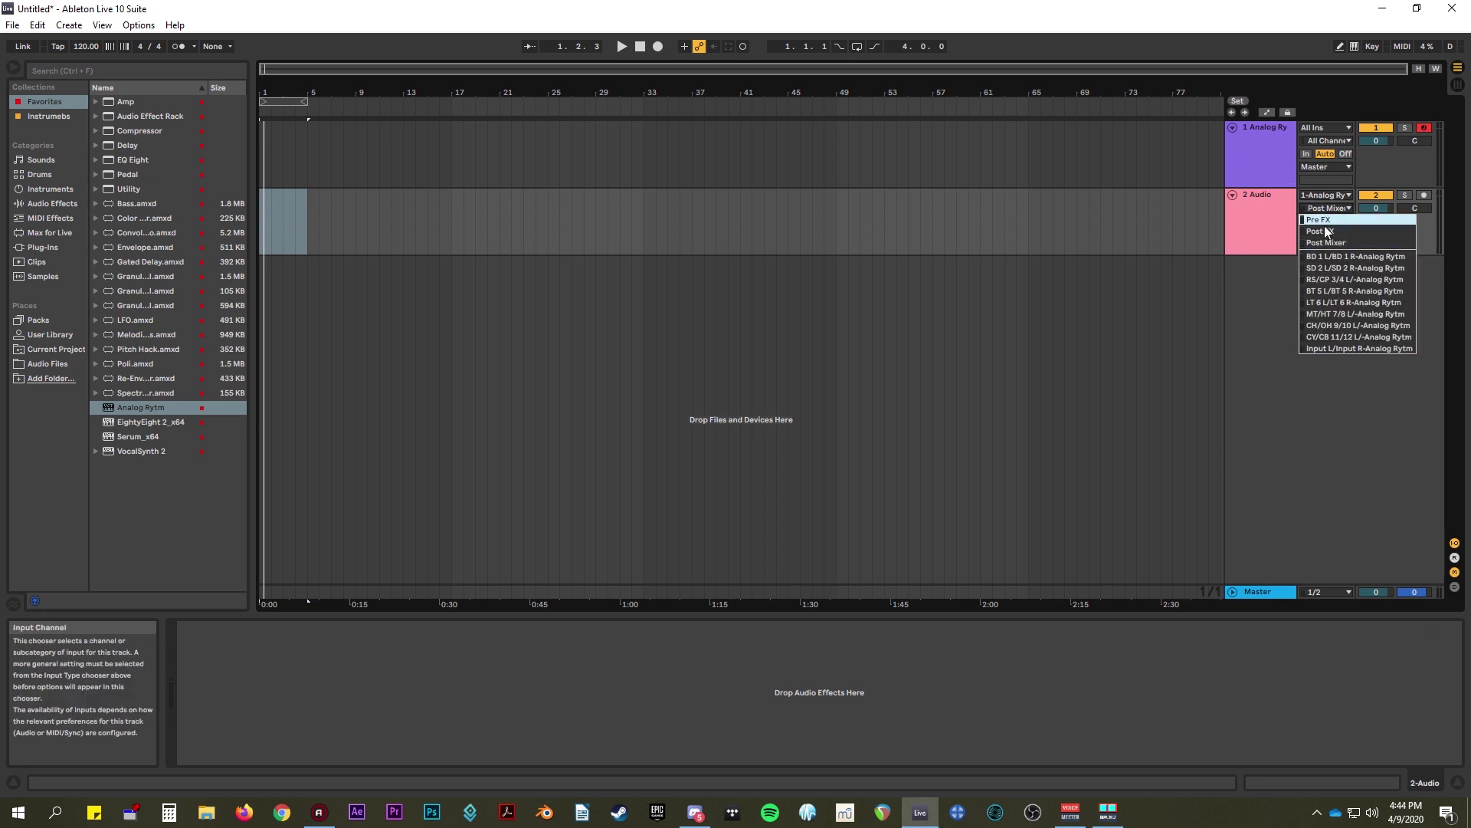
click(1326, 256)
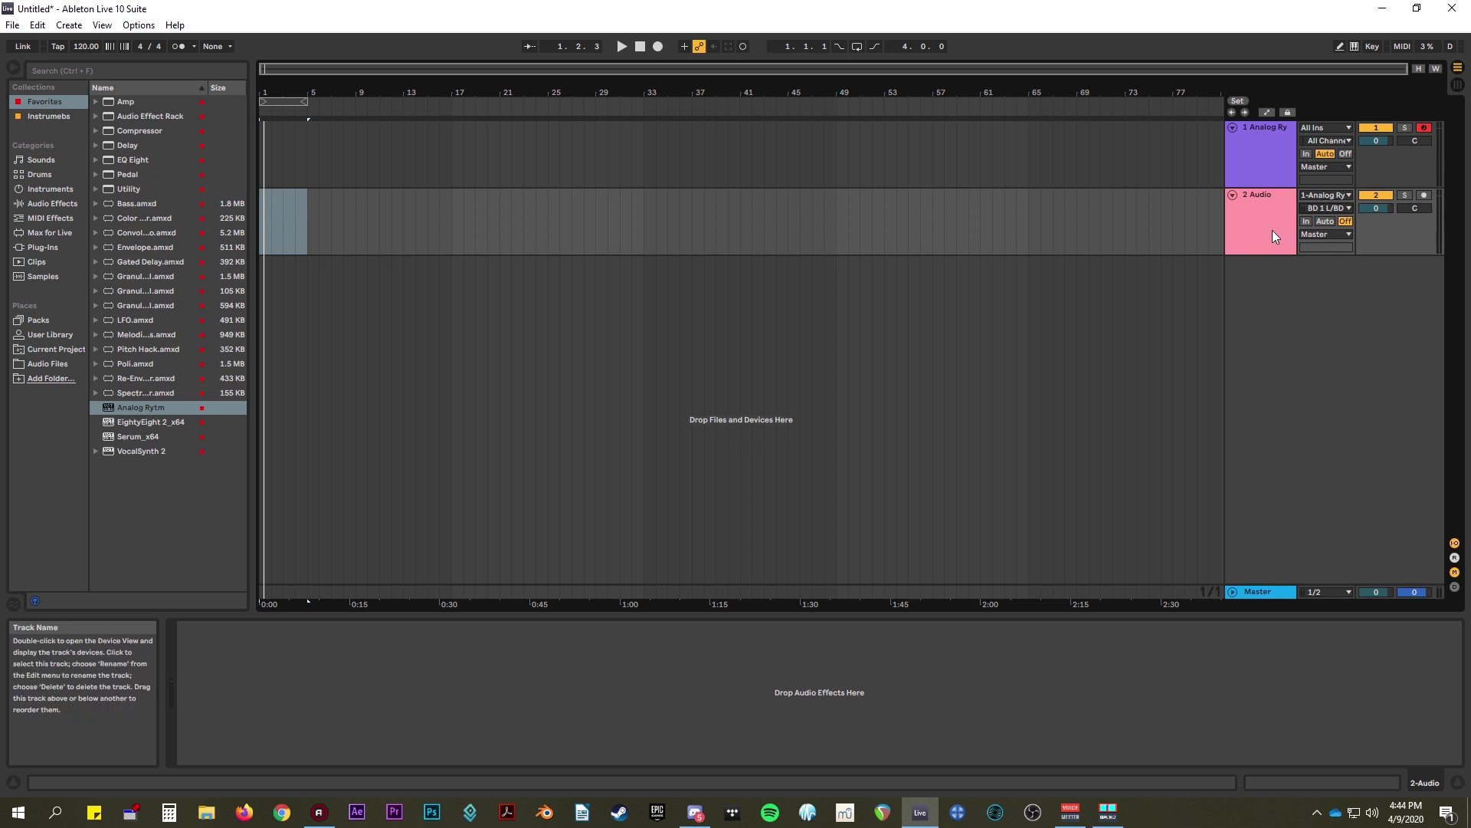
- Duplicate the routed audio track five times to make six audio tracks
key(ctrl+d)
key(ctrl+d)
key(ctrl+d)
key(ctrl+d)
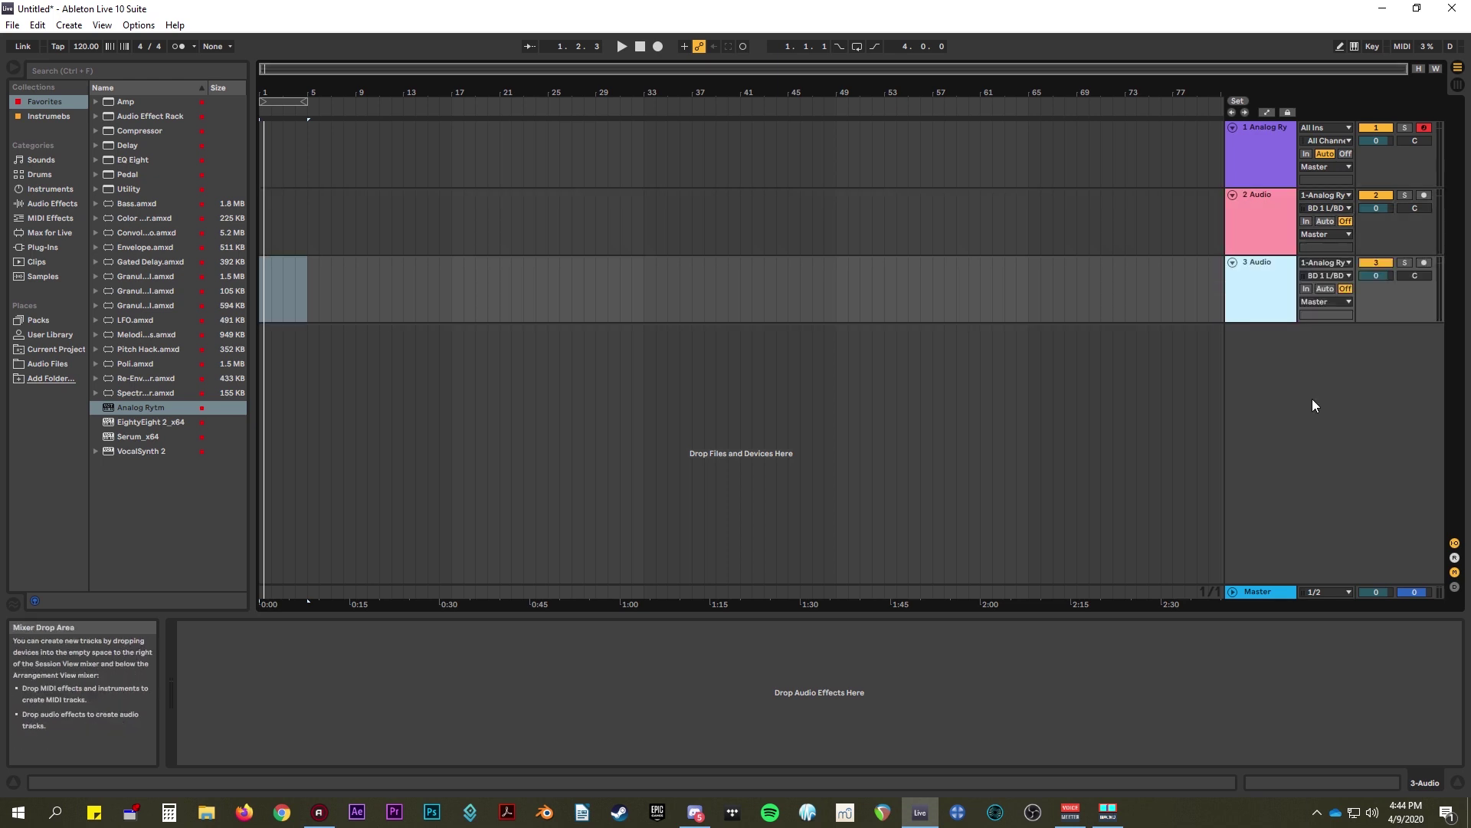
key(ctrl+d)
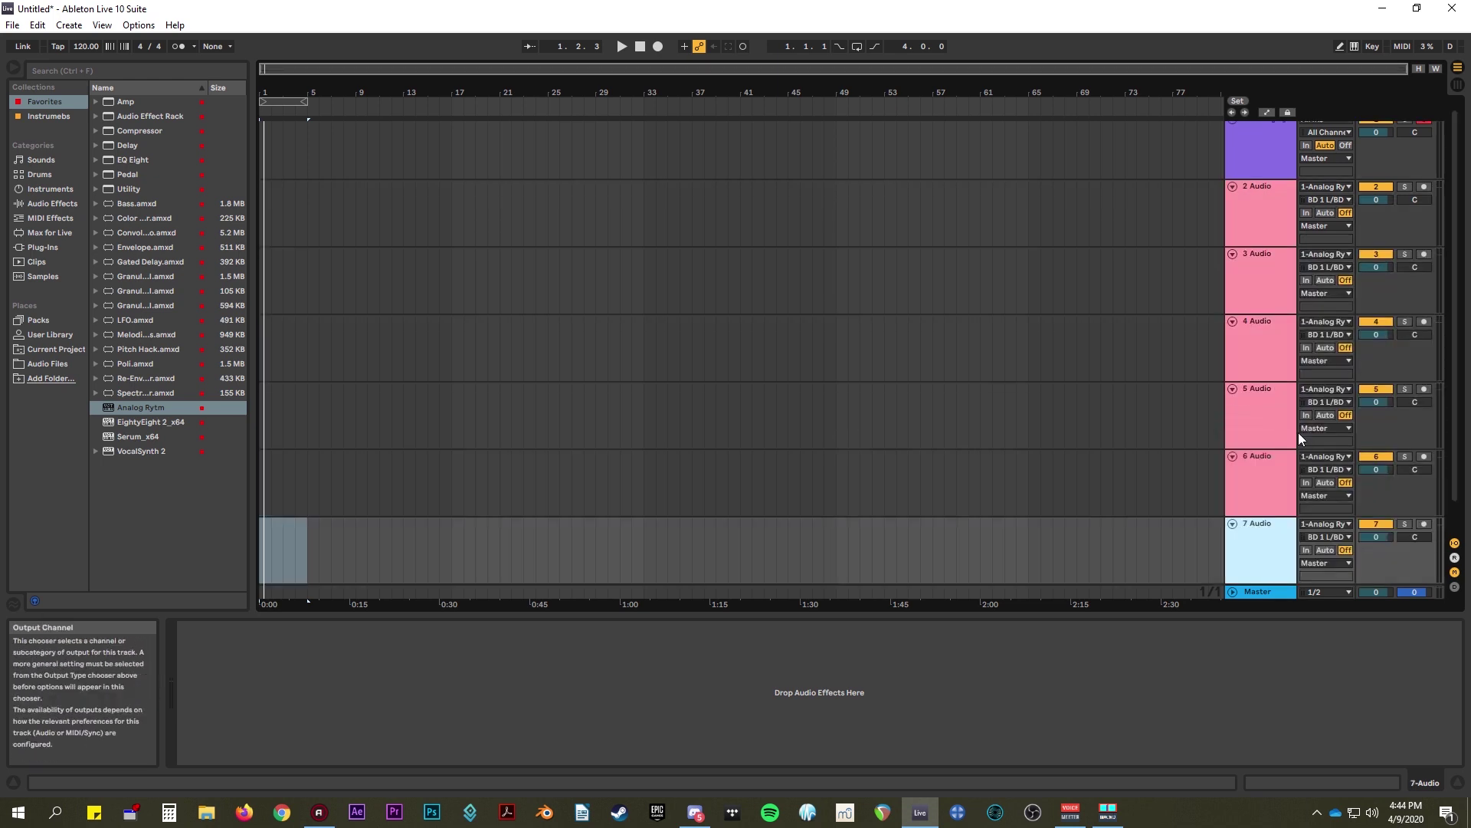
- Set the input channels of track 3 to SD 2, track 4 to BT 5 and track 5 to CH/OH 9/10
click(1331, 268)
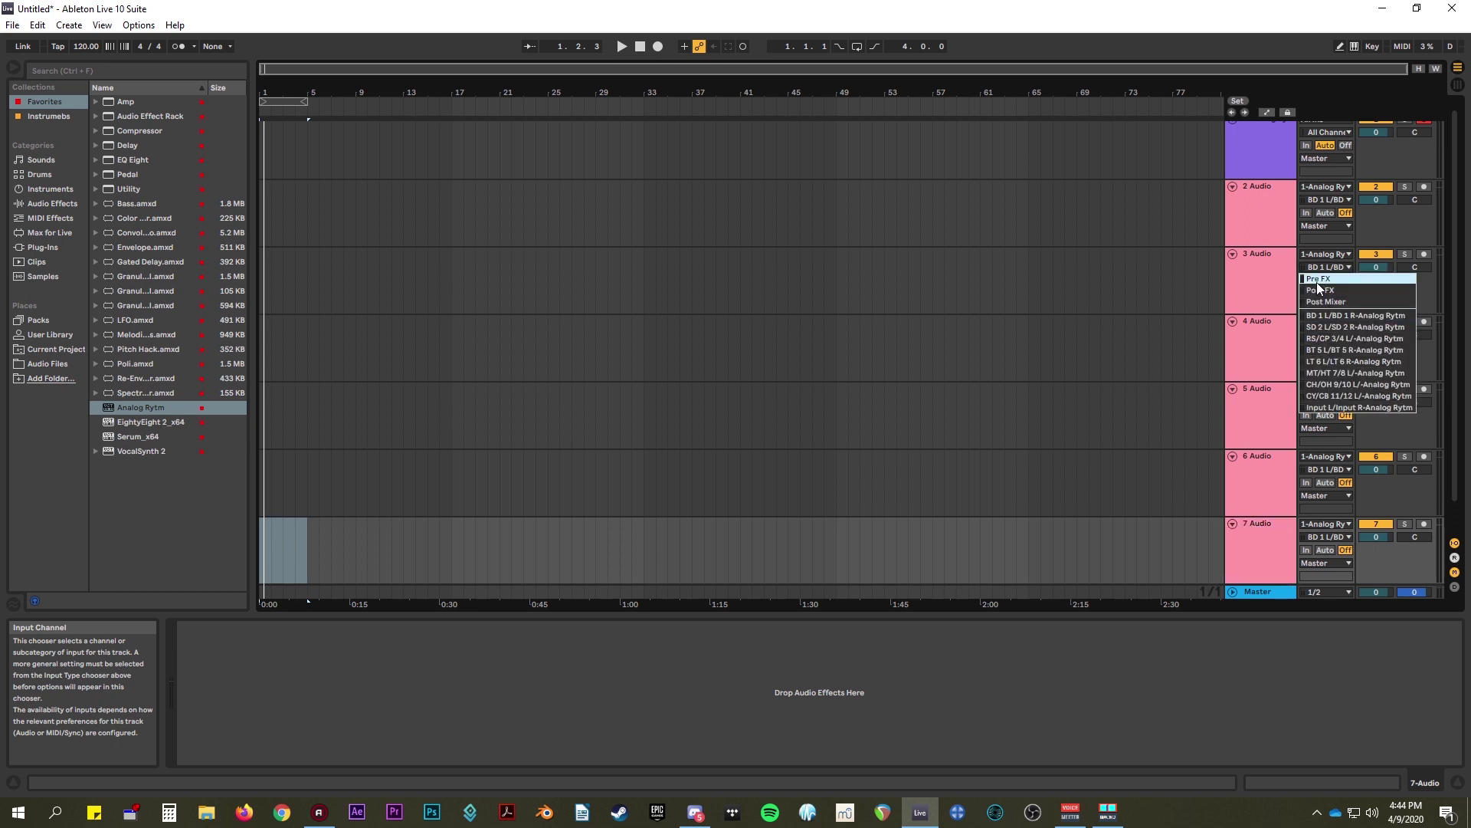
click(1332, 328)
click(1329, 335)
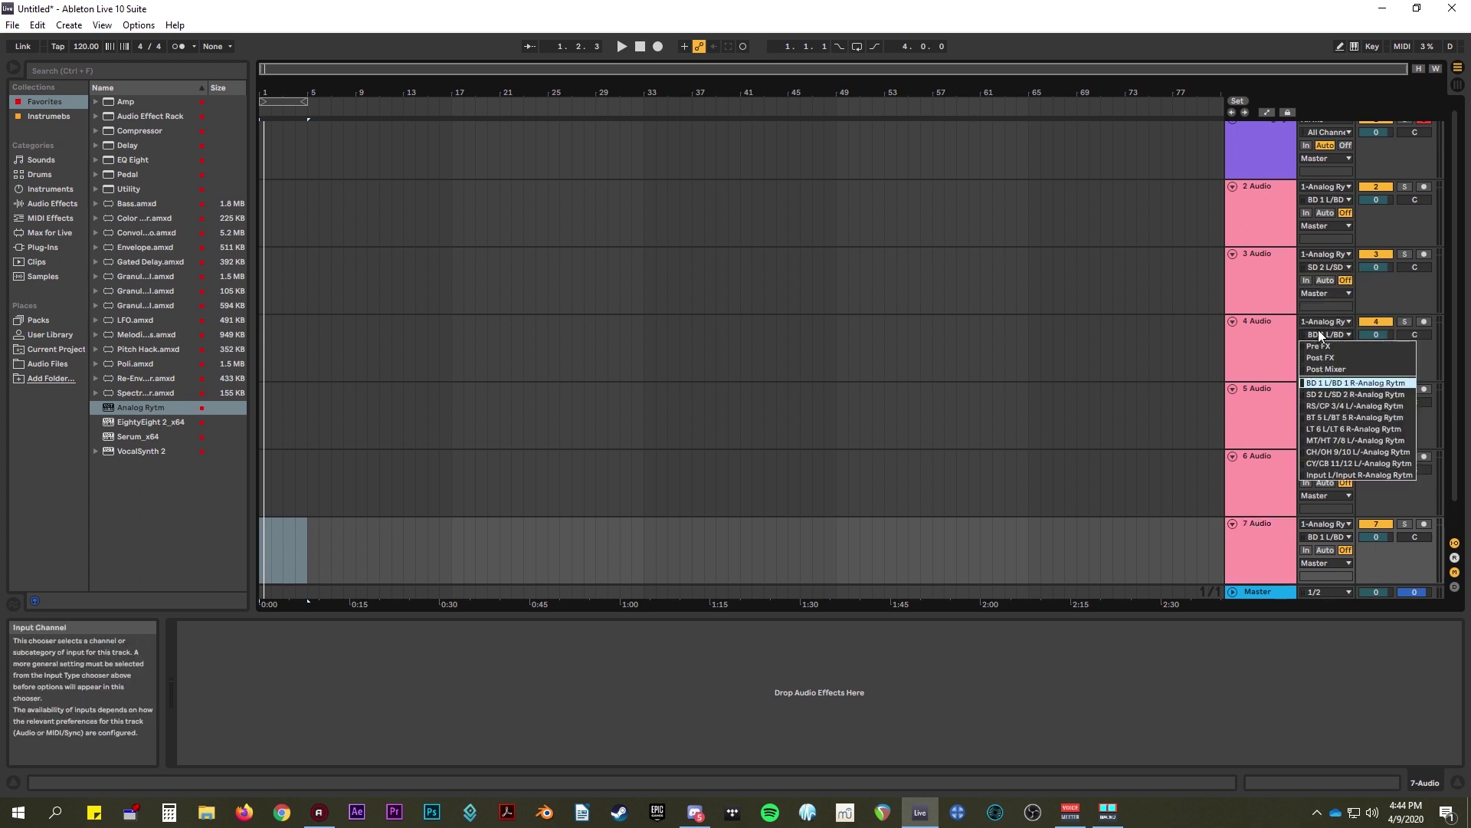
click(1346, 418)
click(1329, 403)
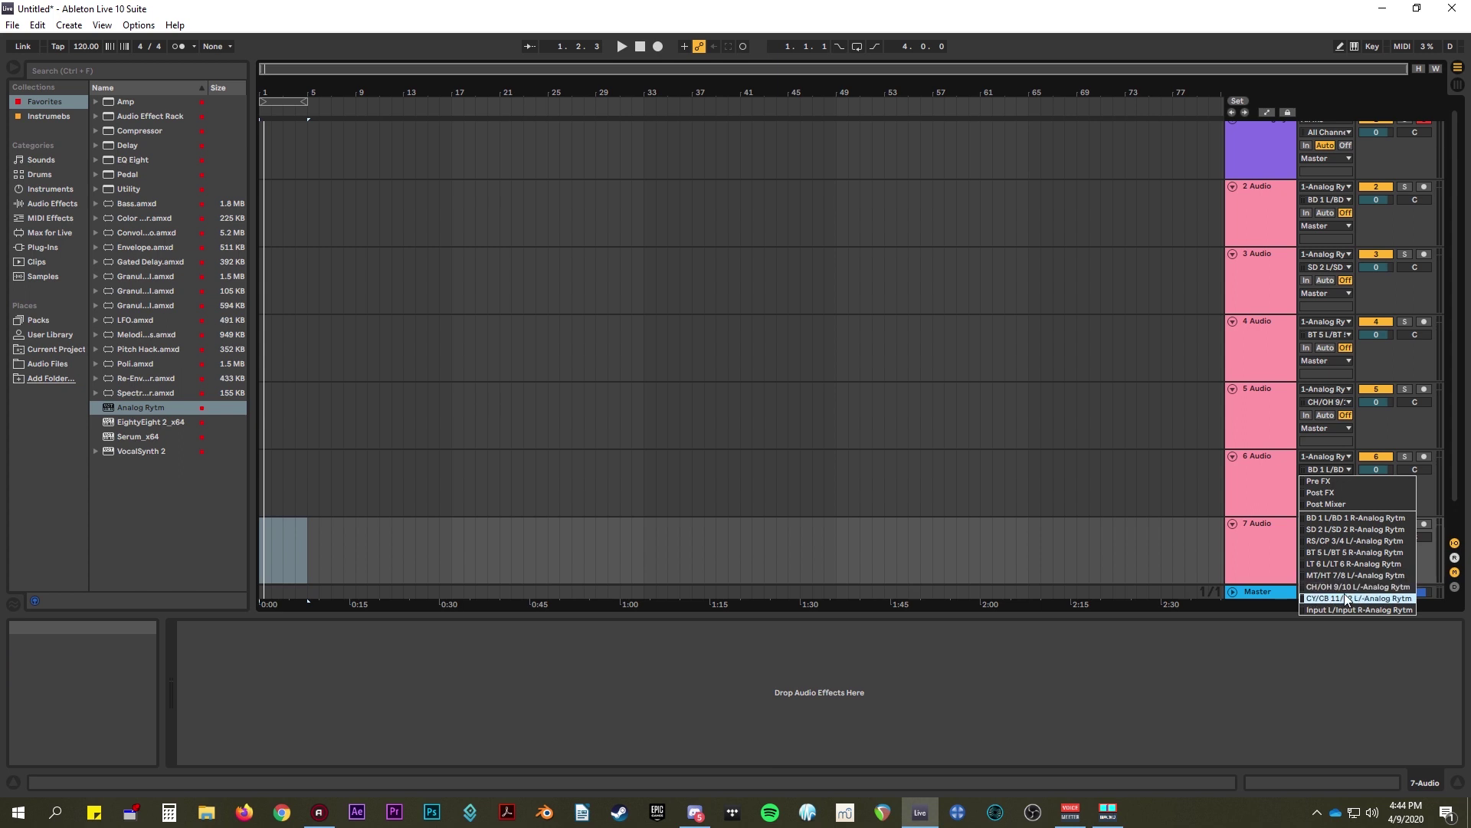
shift+click(1253, 532)
key(Left)
key(Right)
- Set the input channels of tracks 4 to 7 to RS/CP 3/4, BT 5, CH/OH 9/10 and CY/CB 11/12 respectively
click(1330, 403)
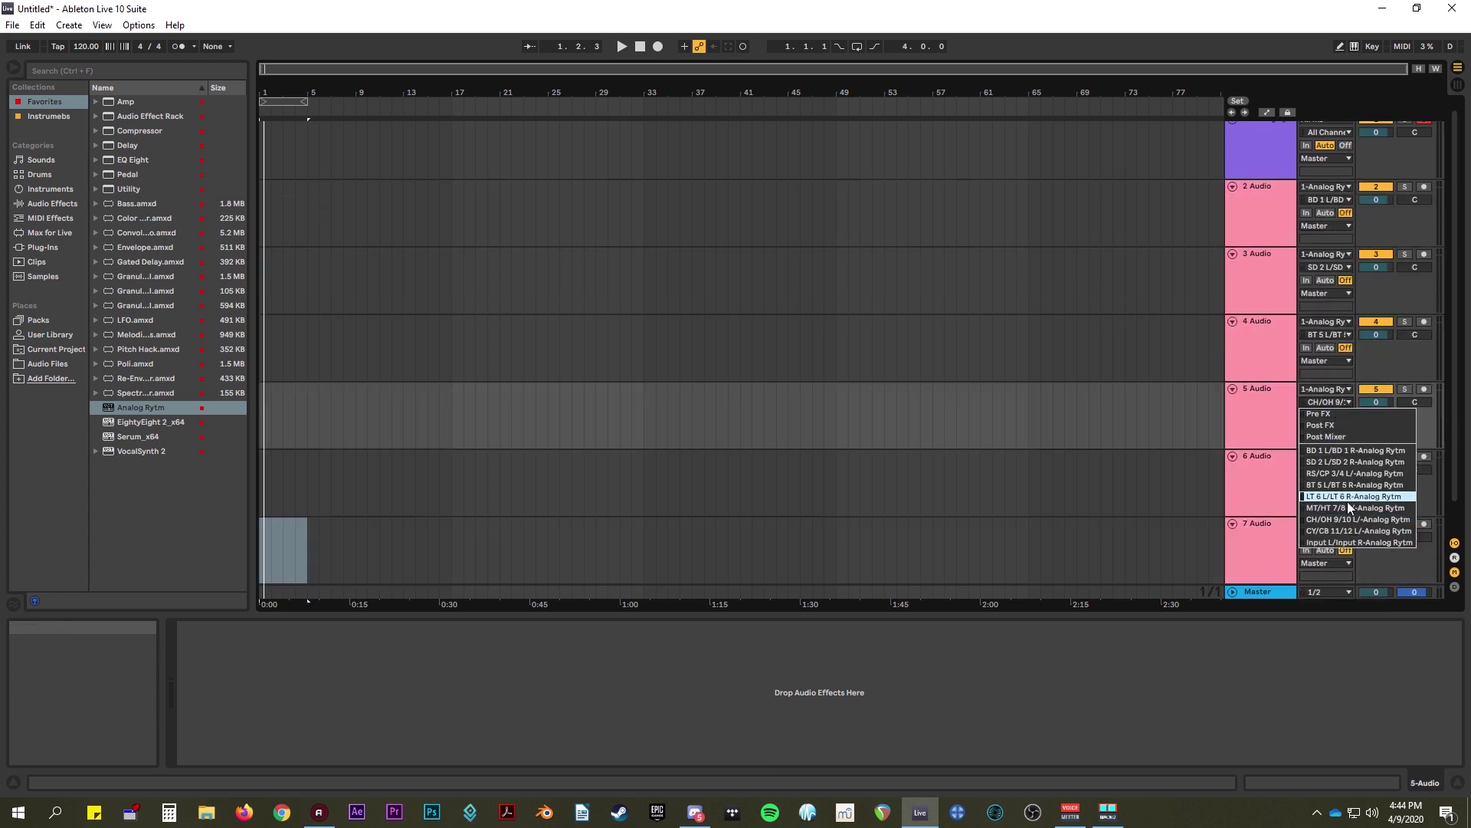
click(1321, 404)
click(1321, 404)
click(1354, 484)
click(1330, 469)
click(1349, 586)
click(1330, 536)
click(1357, 671)
- Rename the six audio tracks BD, SD, RS, BT, HH and CY in order
click(1278, 225)
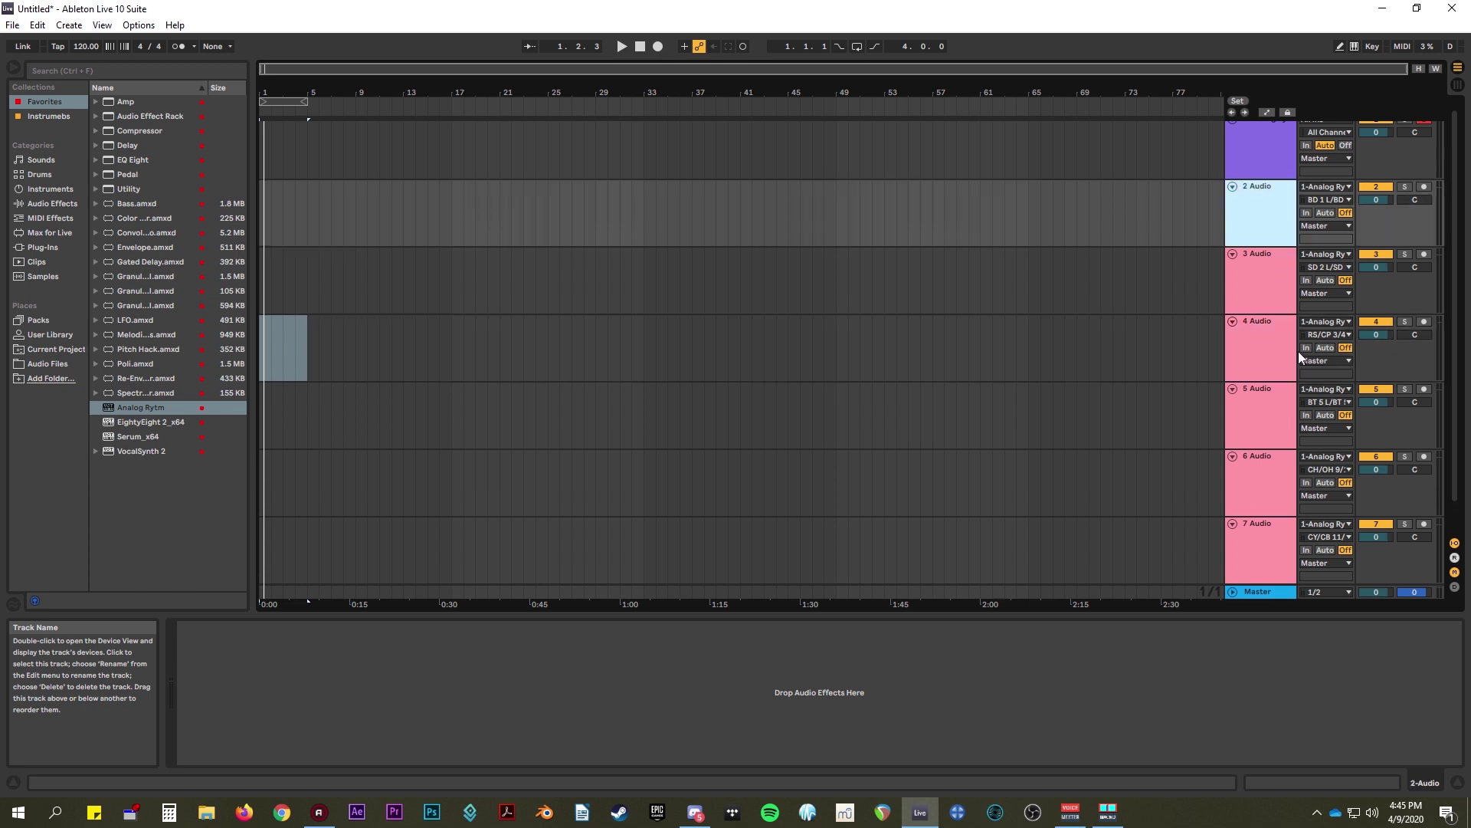
key(ctrl+r)
text(BD)
key(Tab)
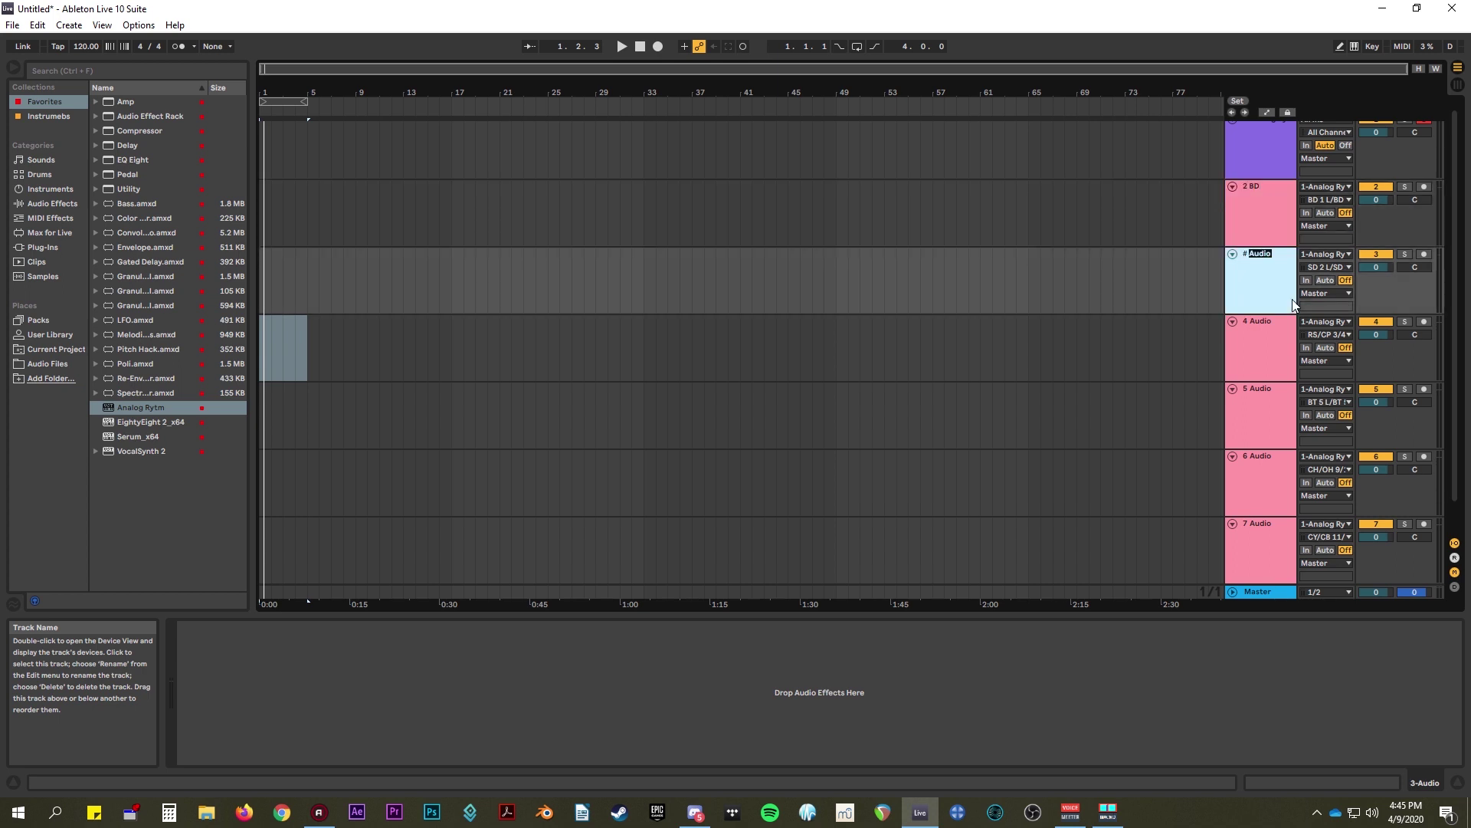
text(SD)
key(Tab)
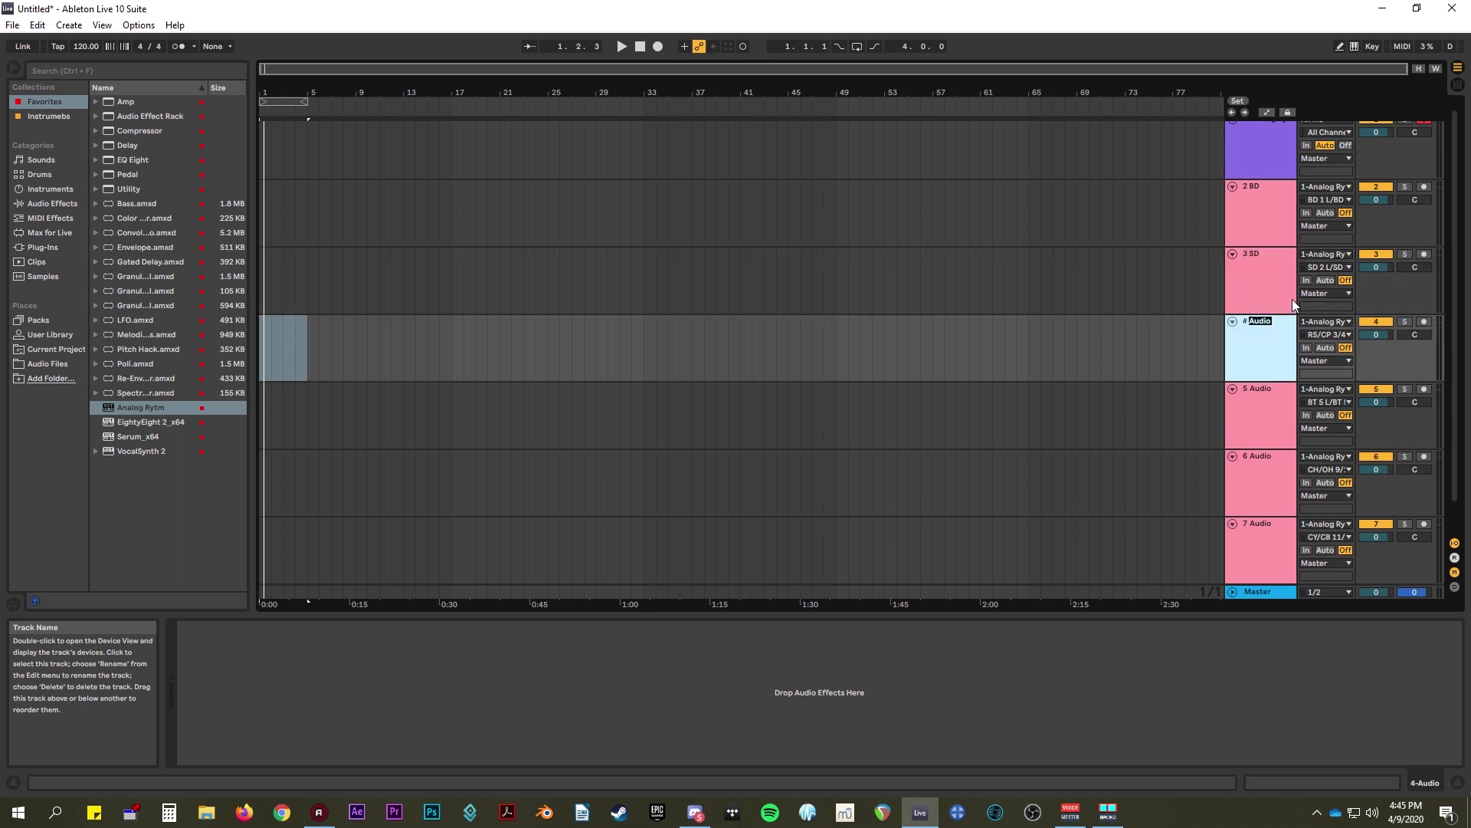
text(RS)
key(Tab)
text(BT)
key(Tab)
text(HH)
key(Tab)
text(CY)
- Recolor the BD track magenta, RS purple, BT lavender, HH dusty pink and CY dark purple
right_click(1257, 207)
click(1420, 425)
right_click(1264, 322)
click(1430, 659)
right_click(1264, 395)
click(1413, 620)
right_click(1276, 578)
click(1383, 572)
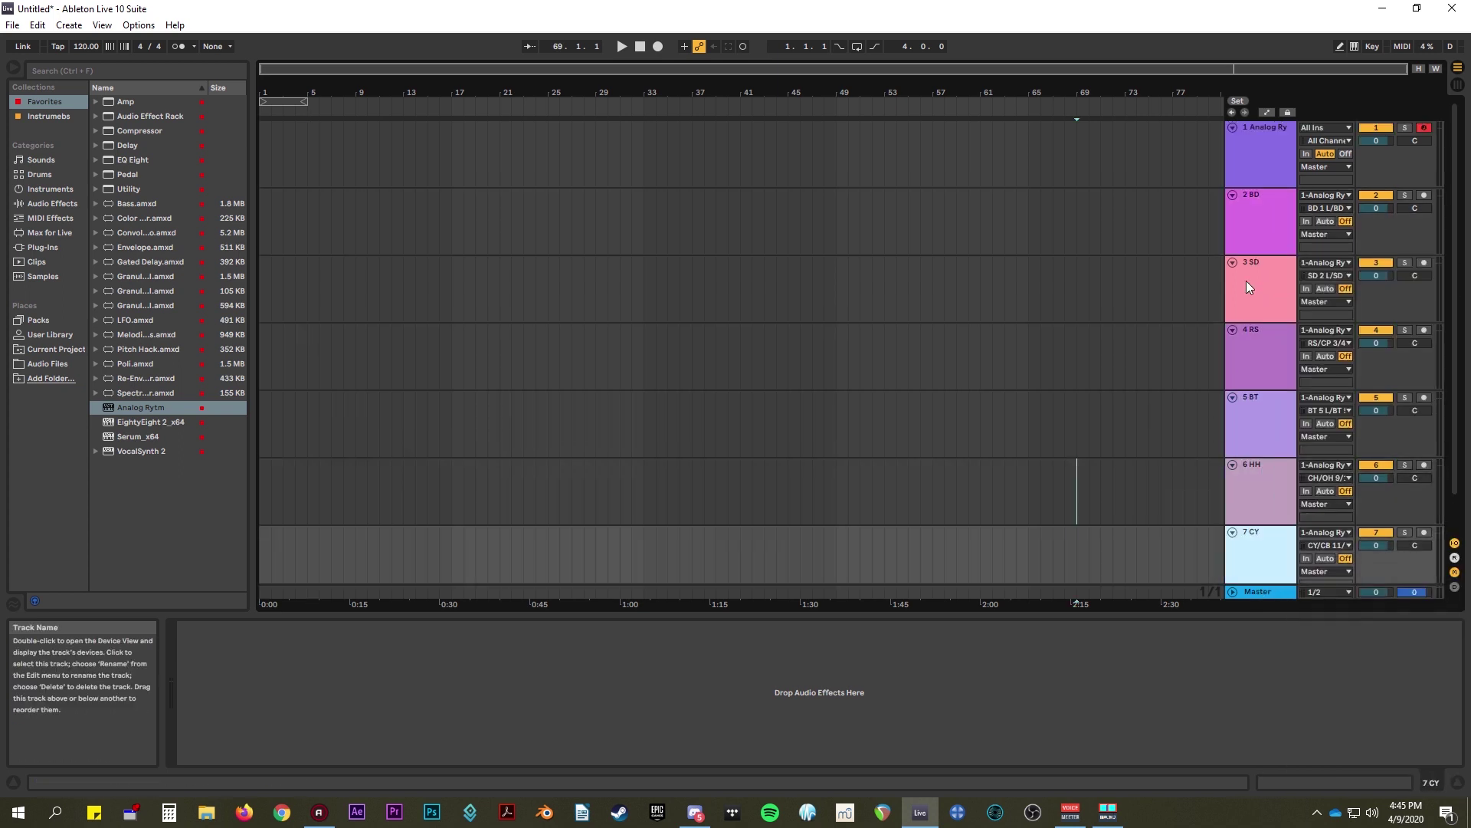
- Select all tracks from BD to CY and reduce their height together
shift+click(1247, 549)
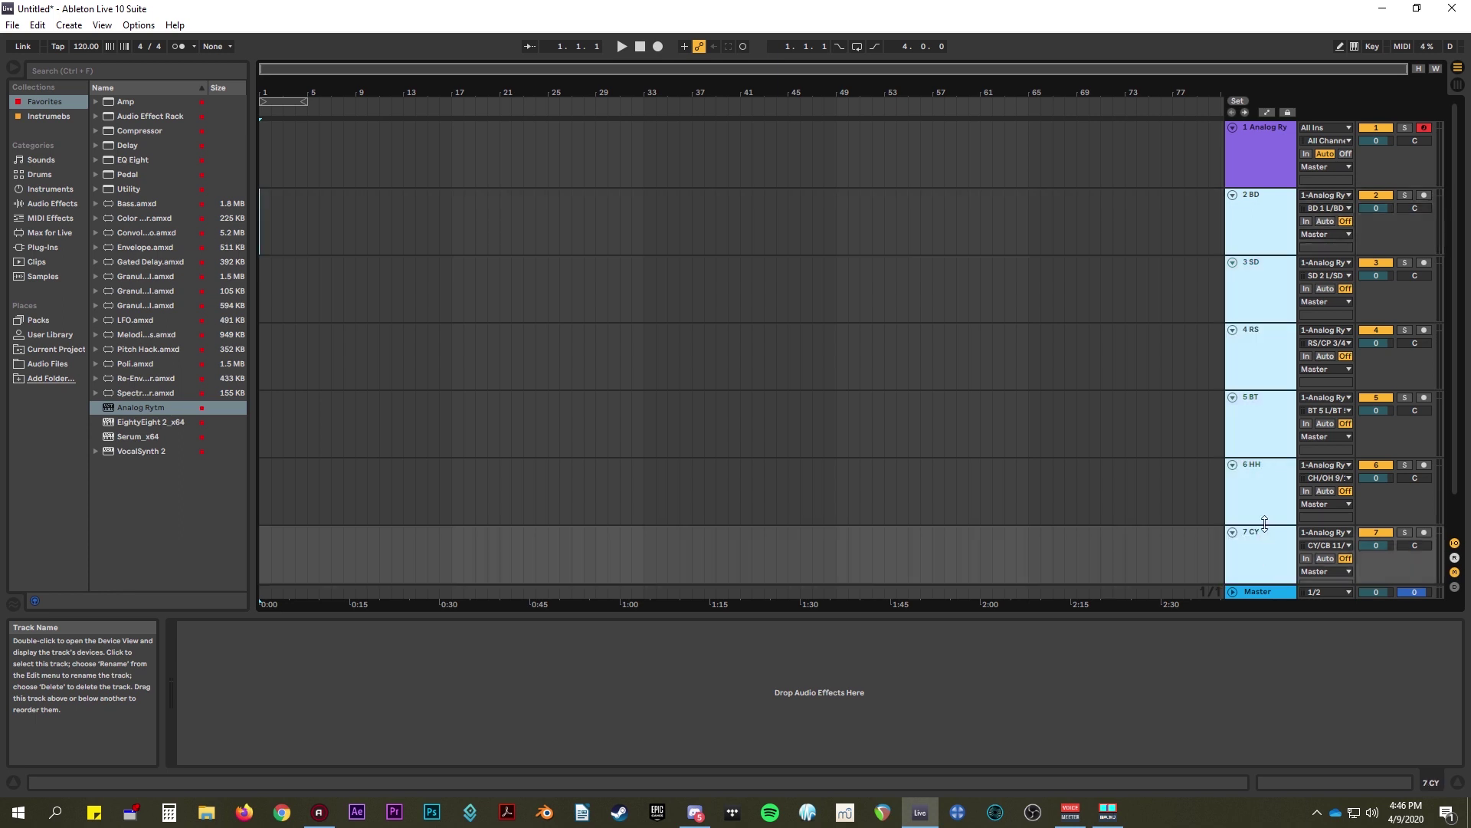
scroll(1267, 518, down, 1)
drag(1257, 563, 1257, 537)
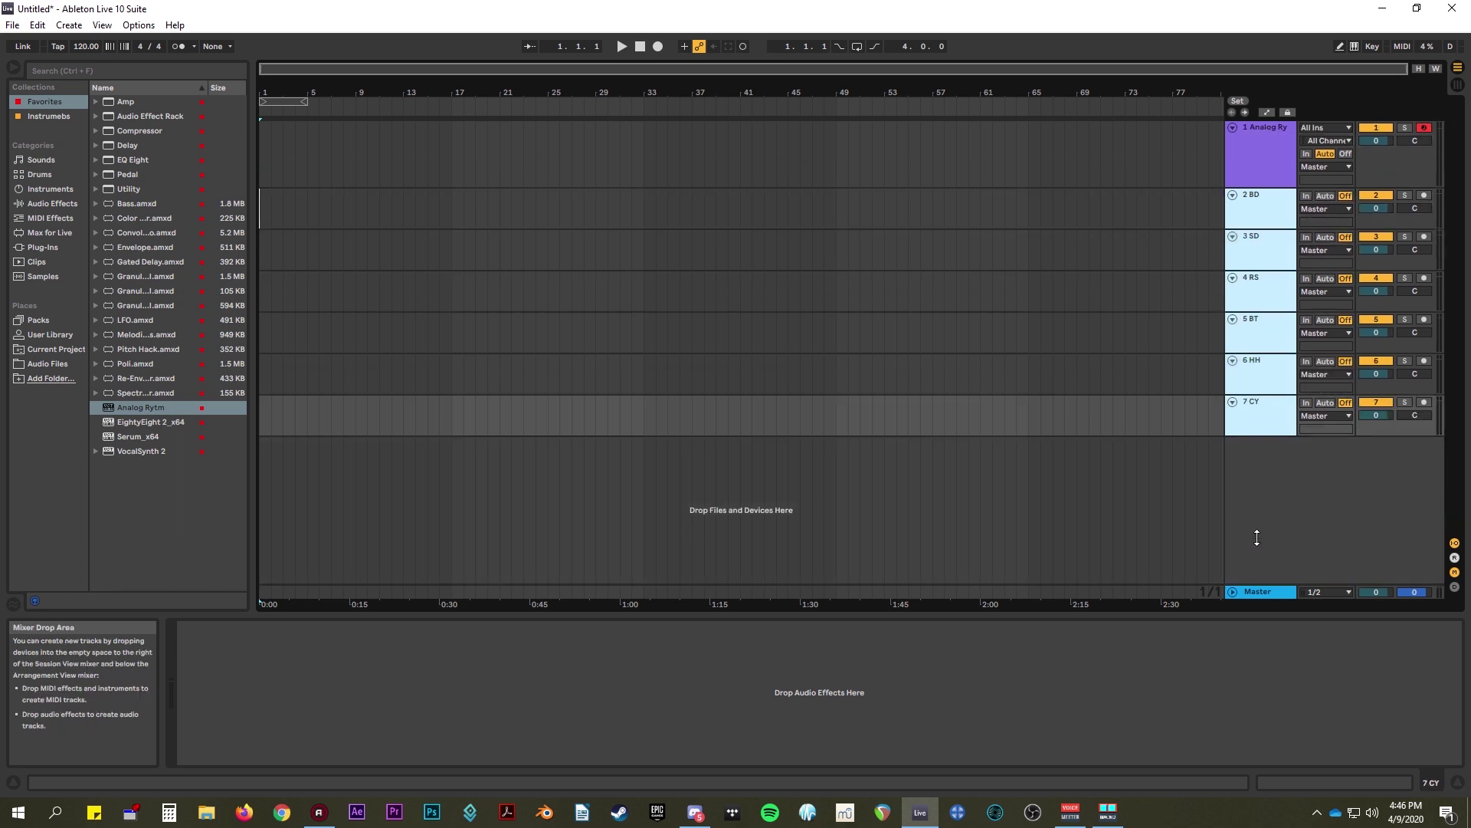
- Arm all six selected audio tracks for recording and set their monitoring to In
click(1424, 196)
click(1424, 195)
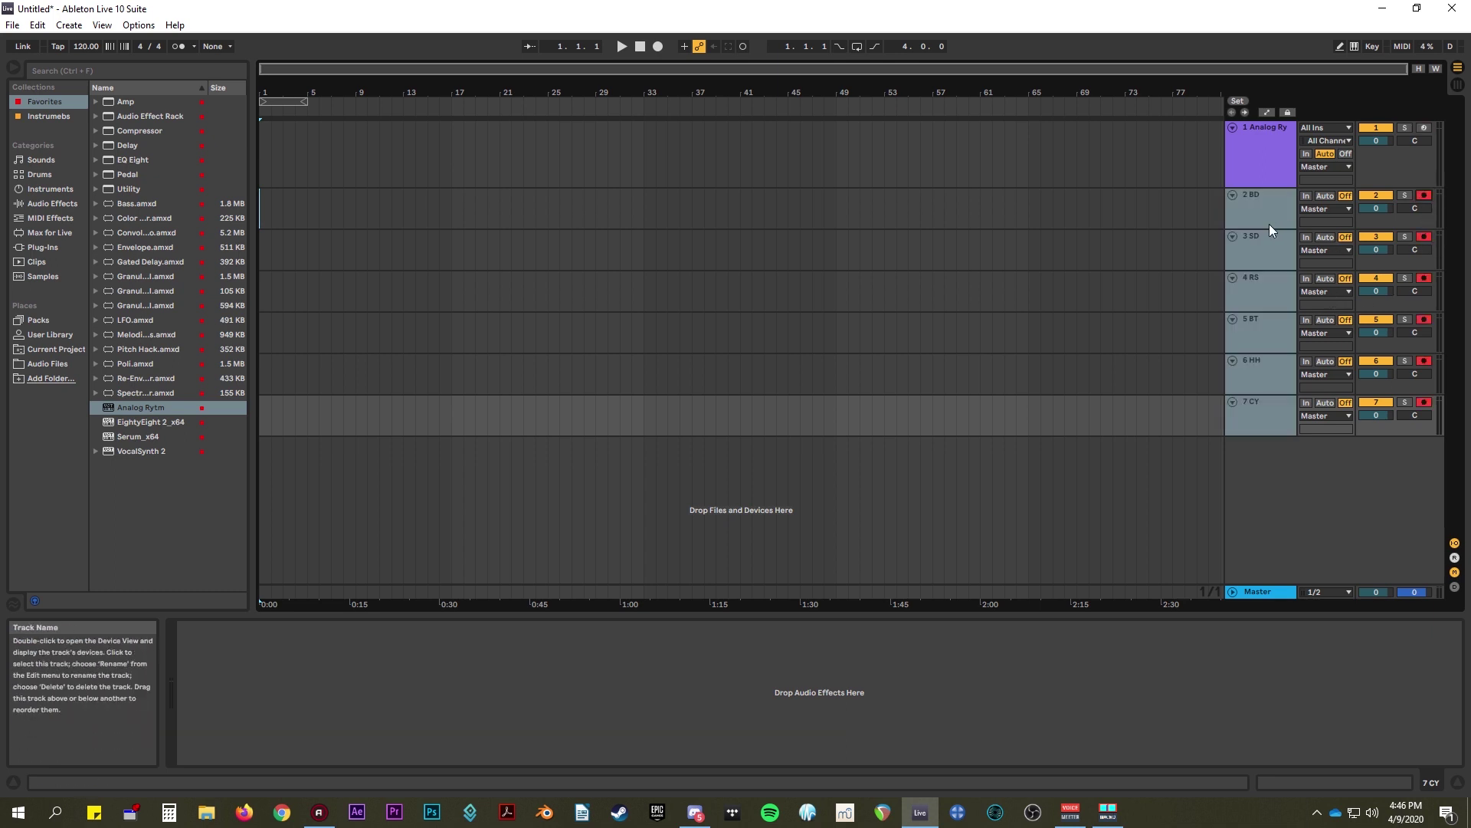
click(1305, 196)
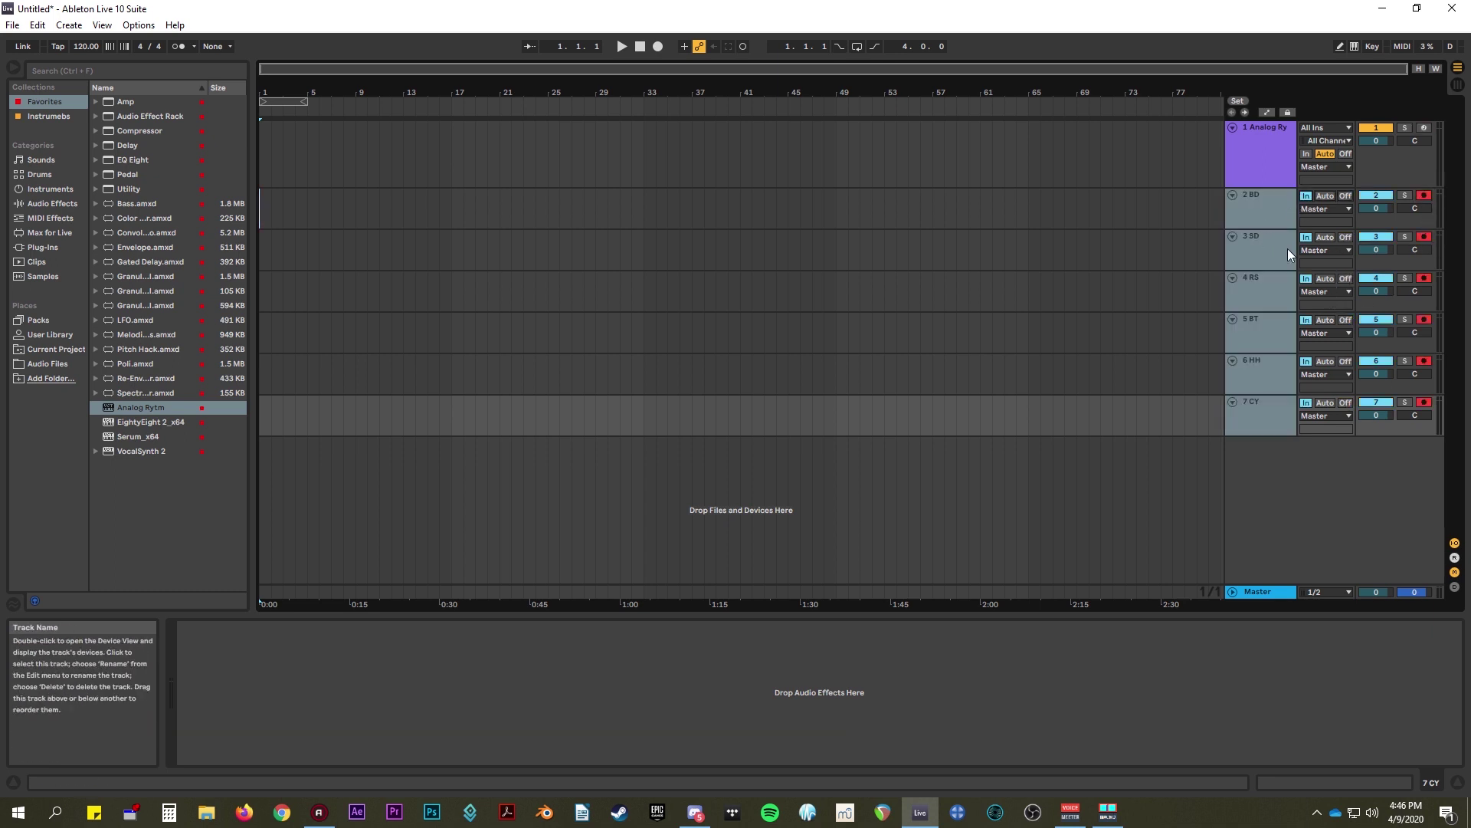
- Set the output of the Analog Rytm track to Sends Only
click(1257, 151)
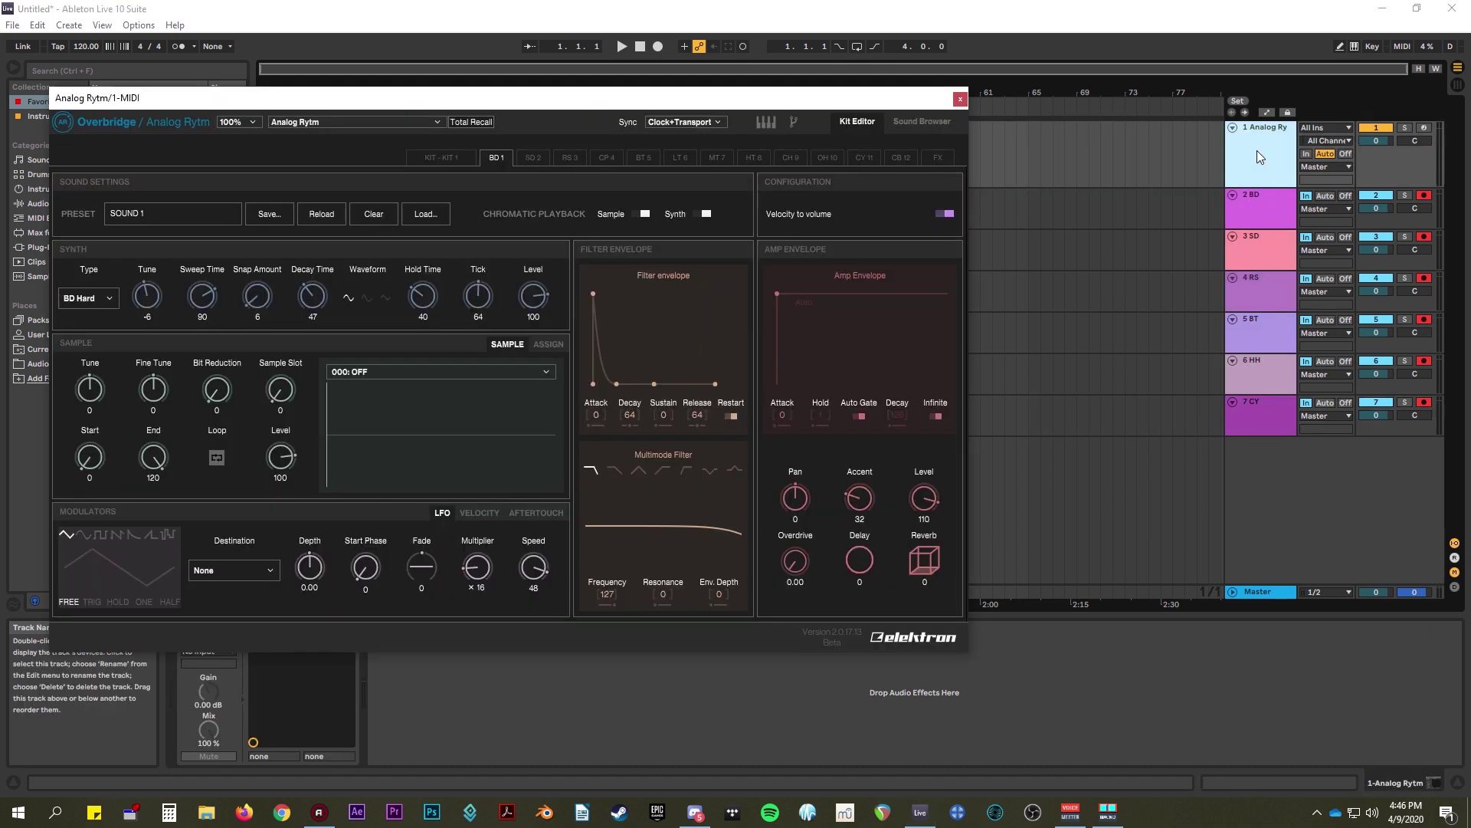
click(1326, 167)
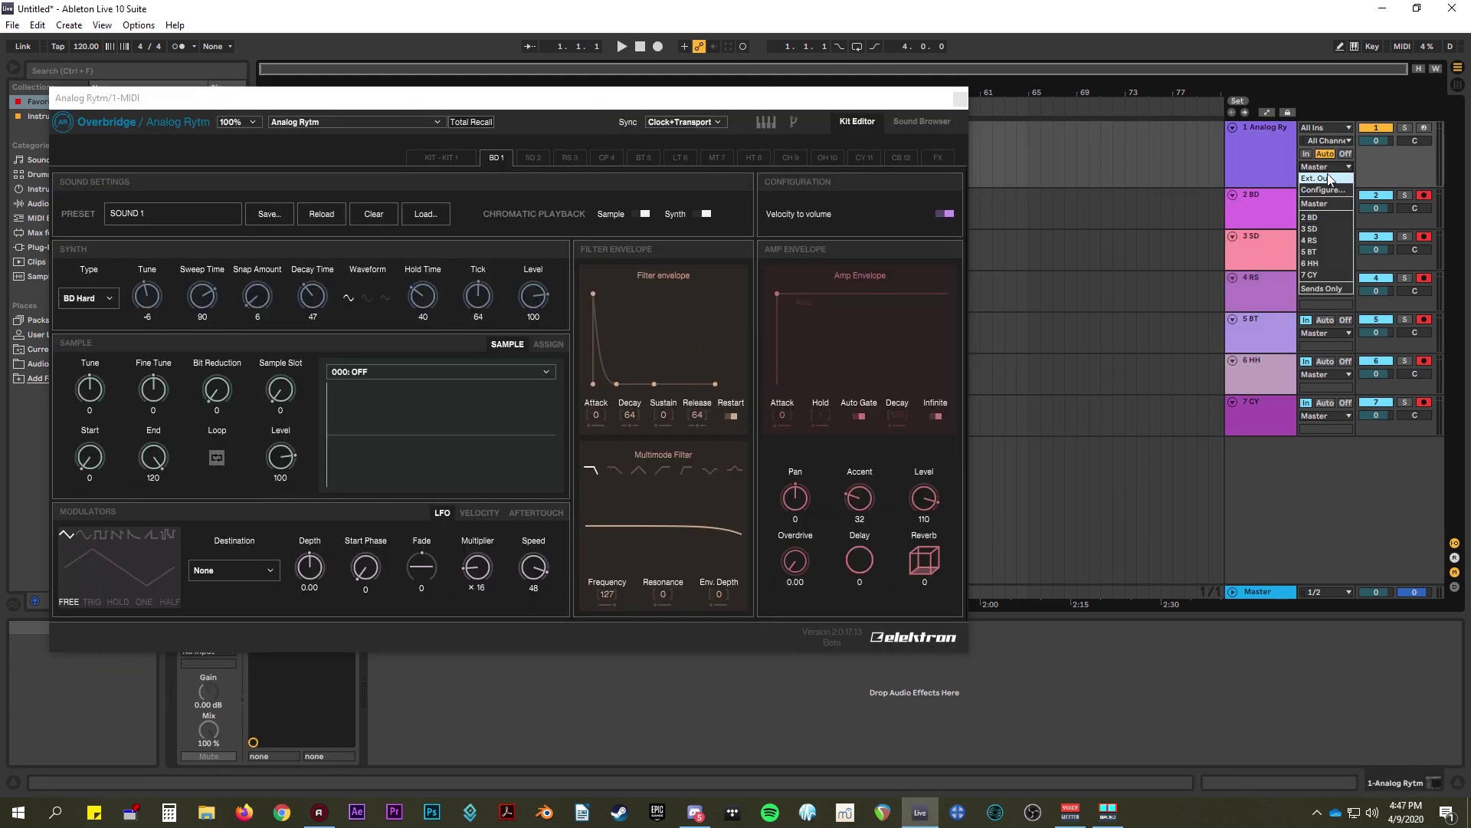
click(1323, 288)
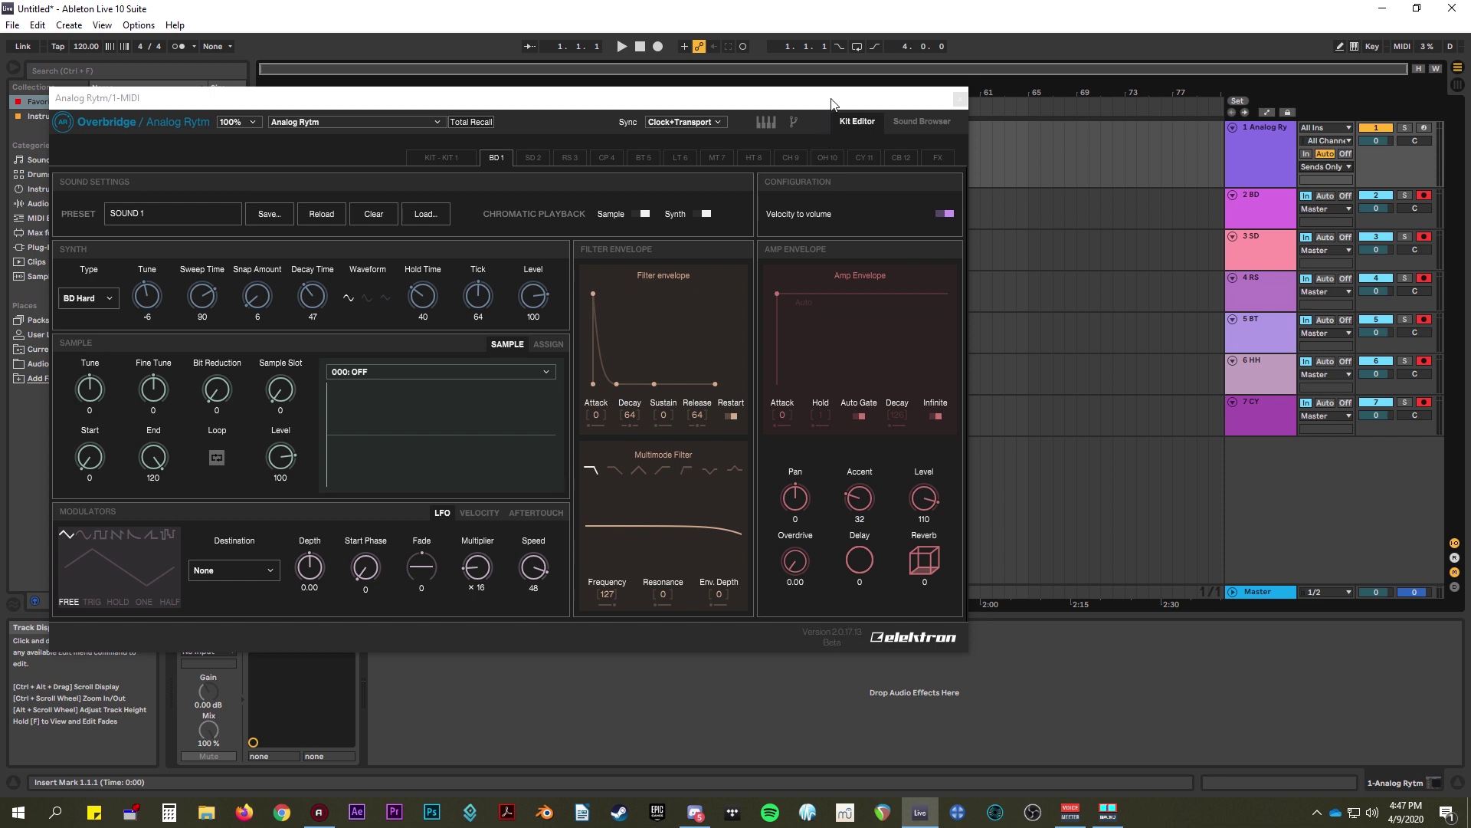
- Examine the plug-in's SD 2 sound page, its list of loadable sounds and the kit page
drag(829, 105, 951, 98)
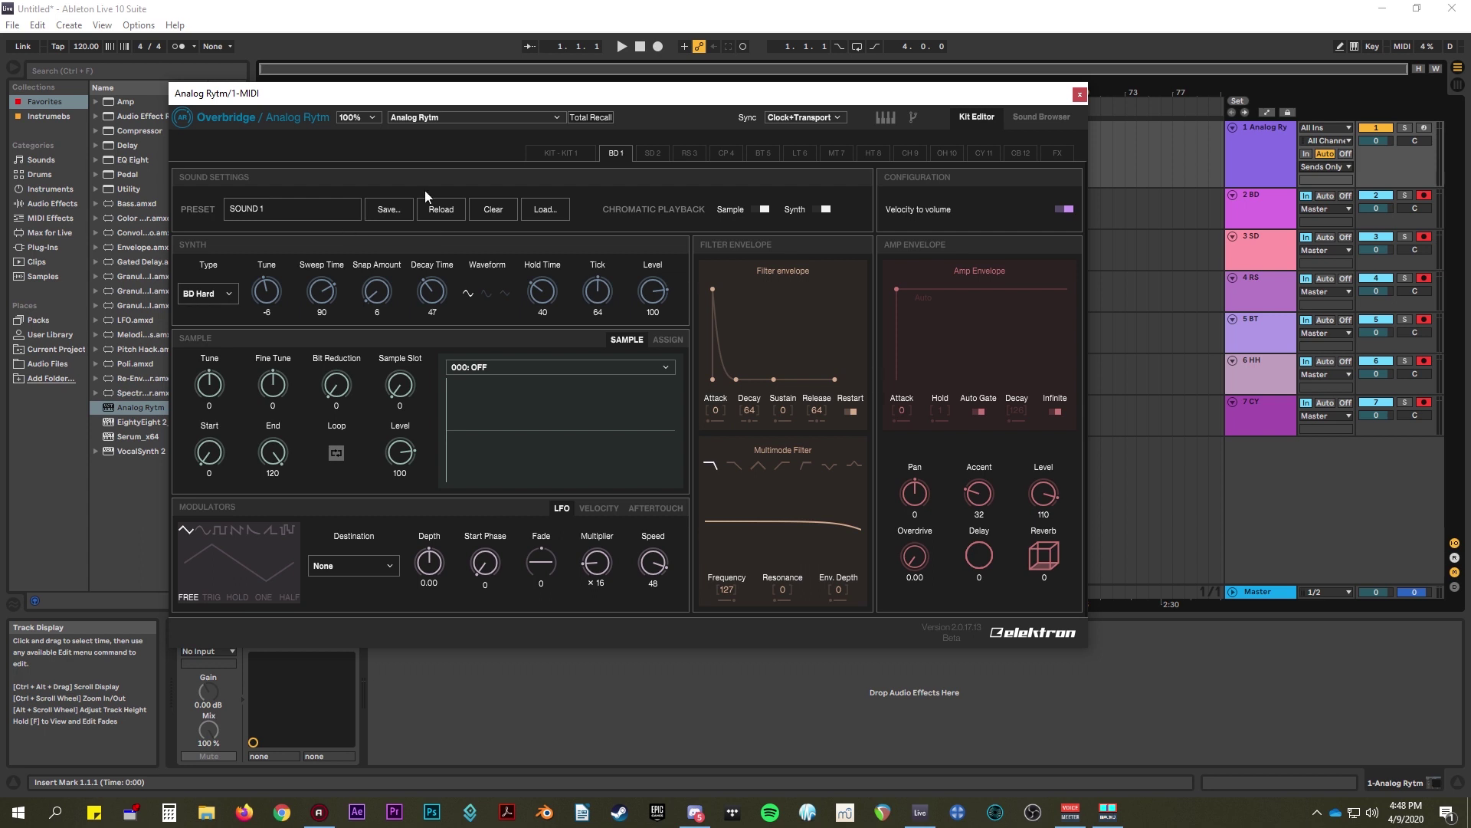
click(649, 155)
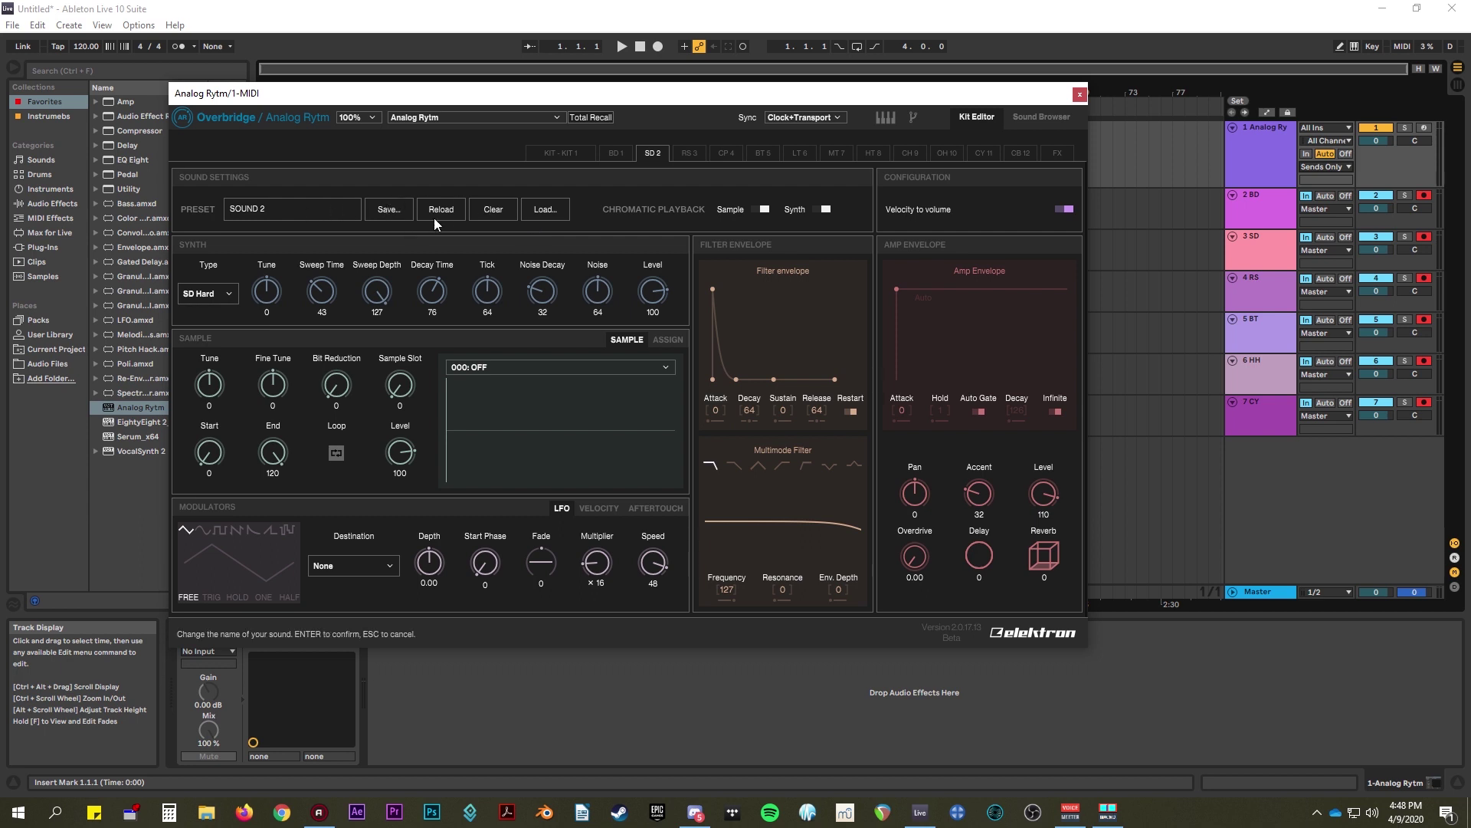
click(545, 211)
mouse_move(540, 240)
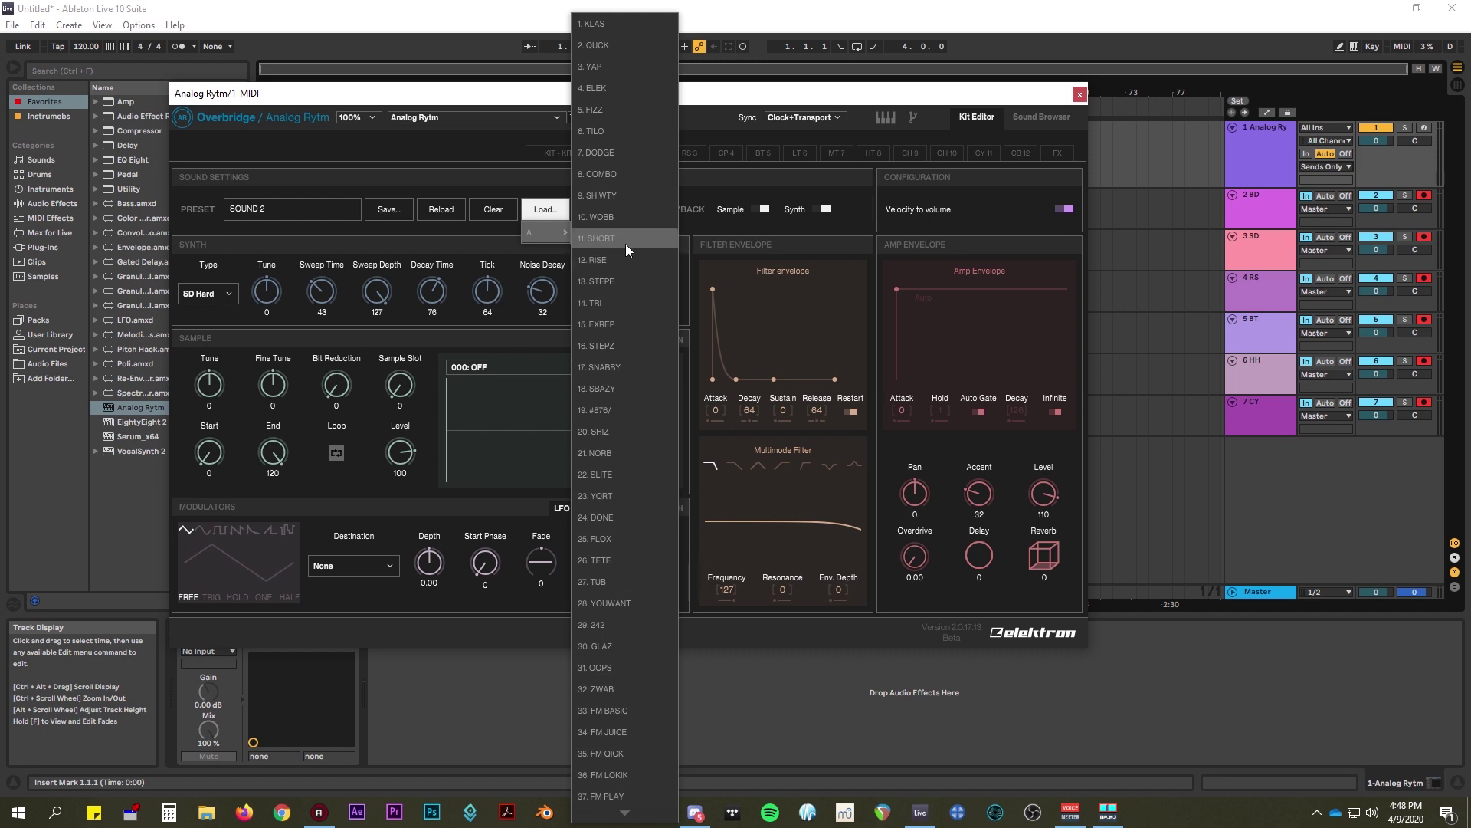
click(564, 152)
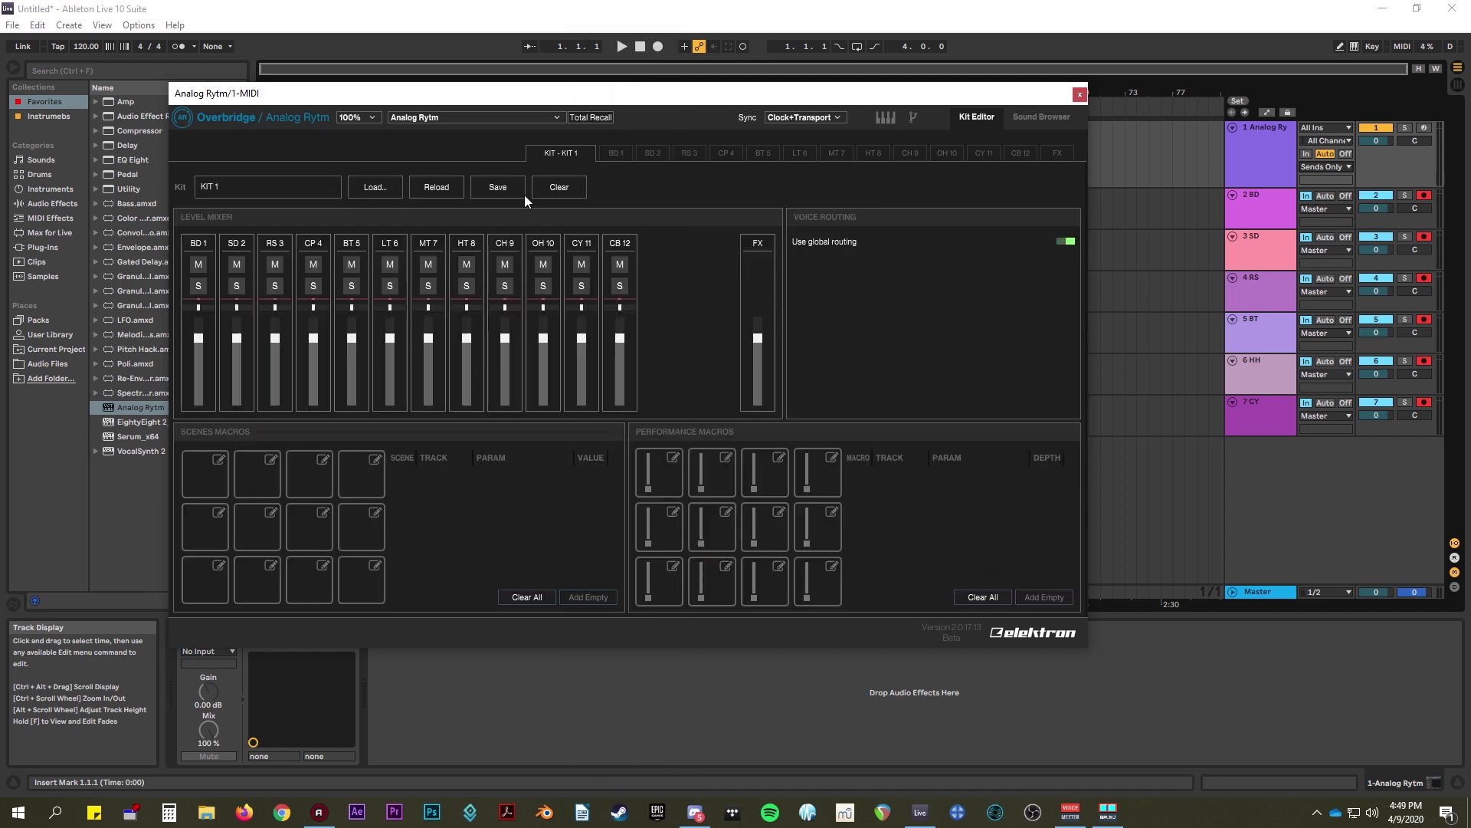
- Load the KLAS sound on BD 1, OPENHH TONE on OH 10 and CYMB SHORT on CY 11
click(619, 153)
click(545, 209)
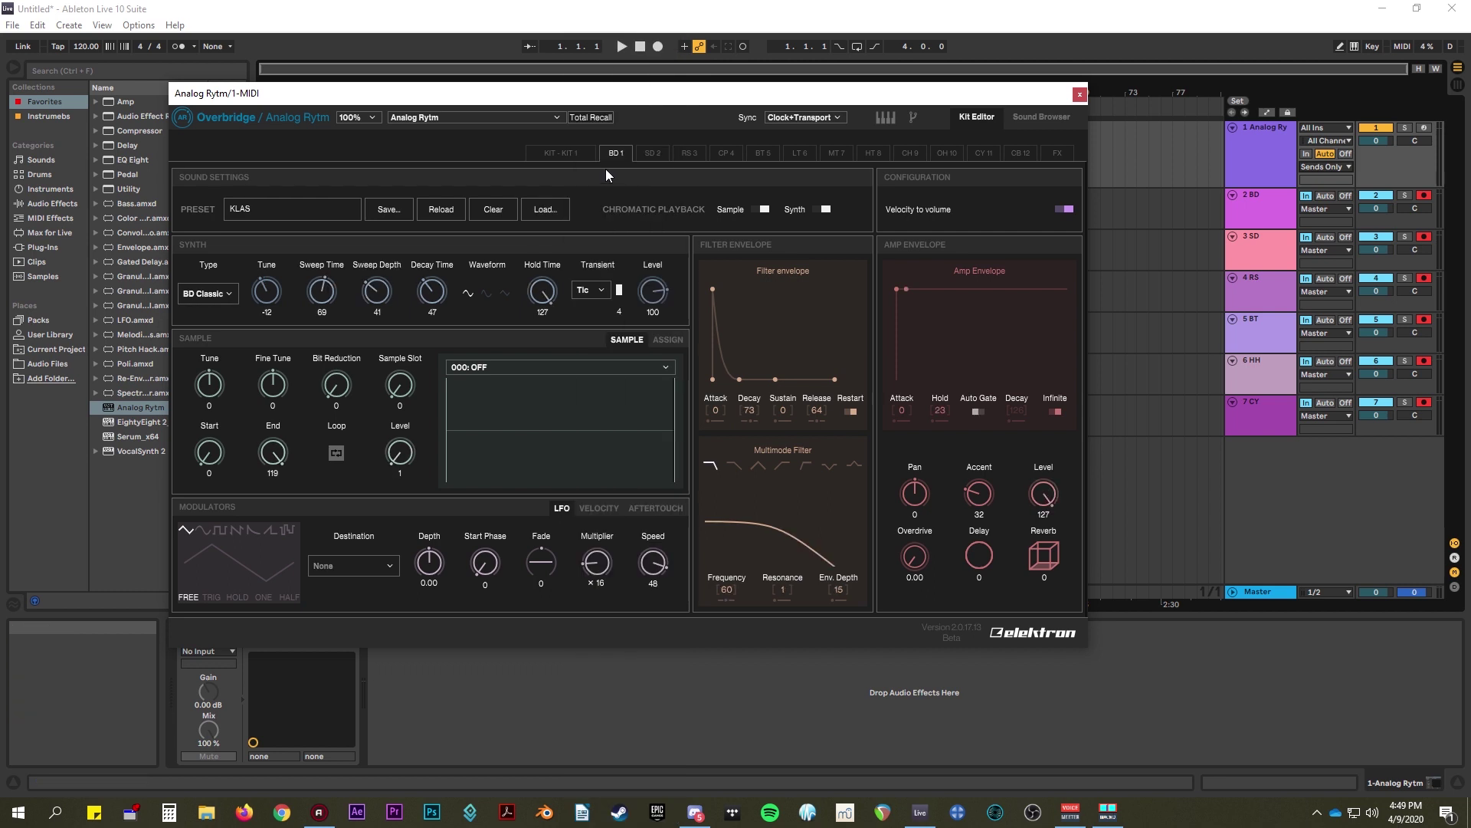
click(544, 209)
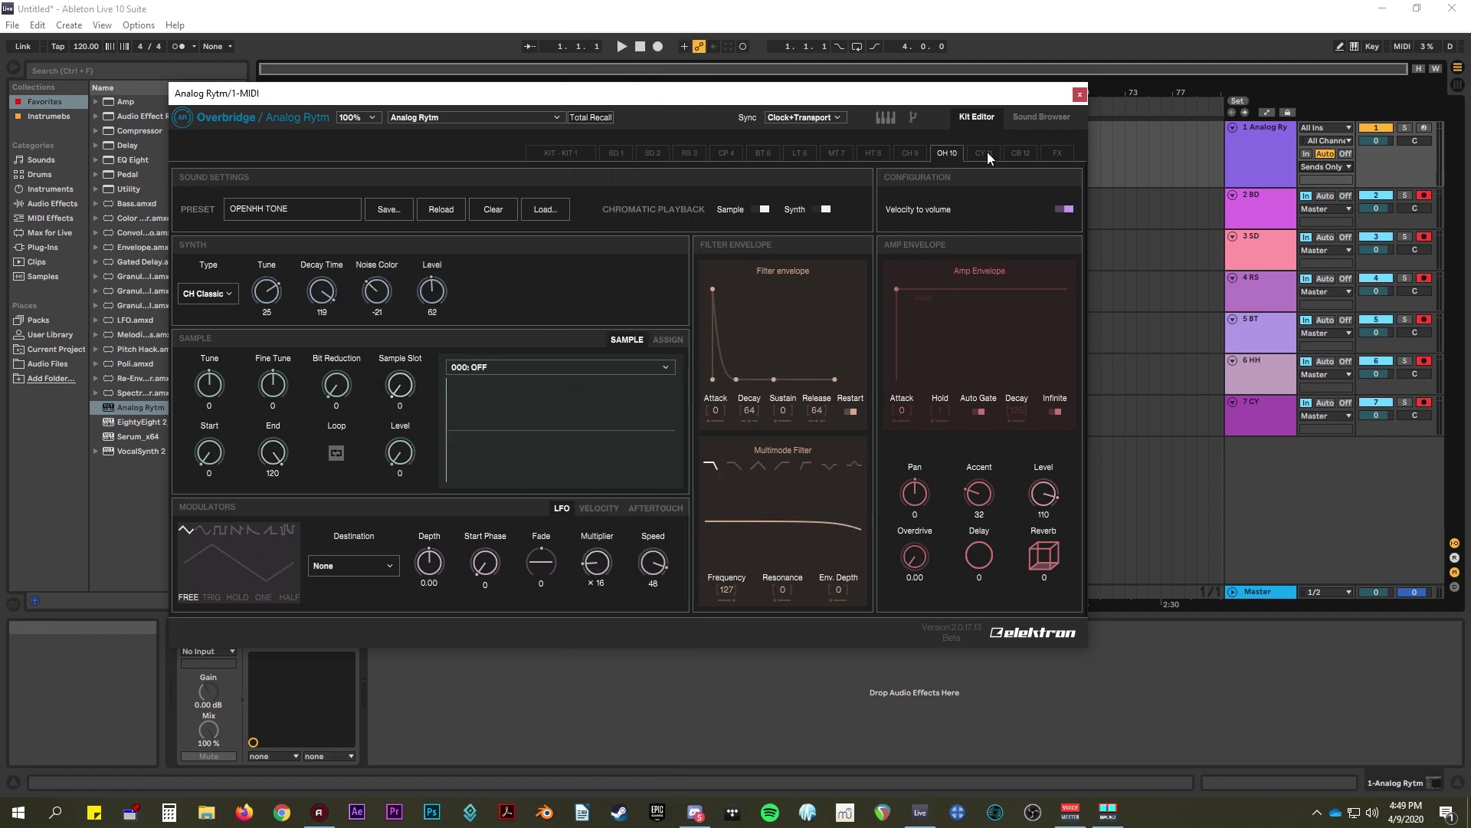
click(967, 153)
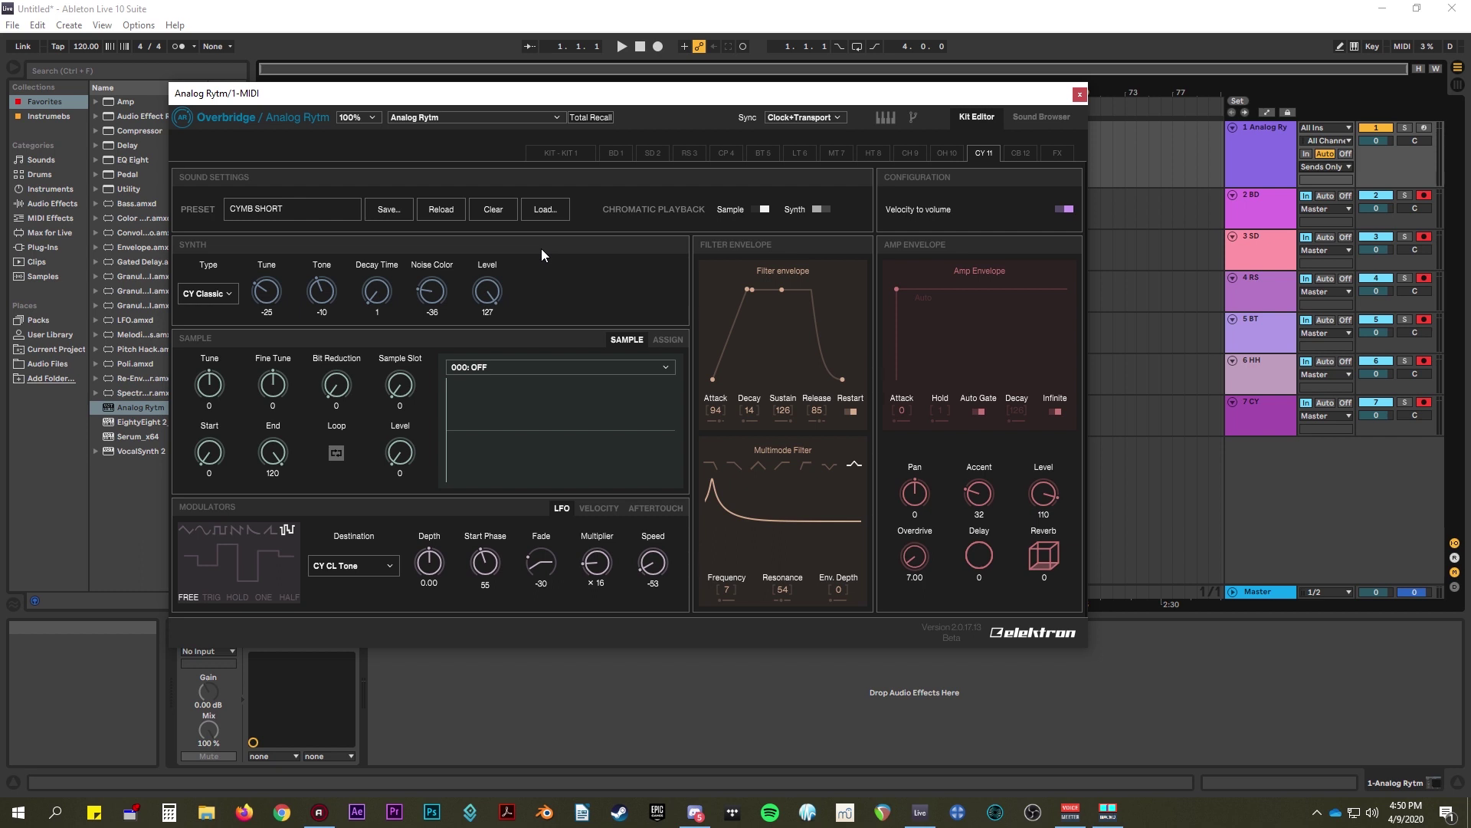
- Check the sample slots available for the CY 11 sound and close the plug-in window
click(524, 371)
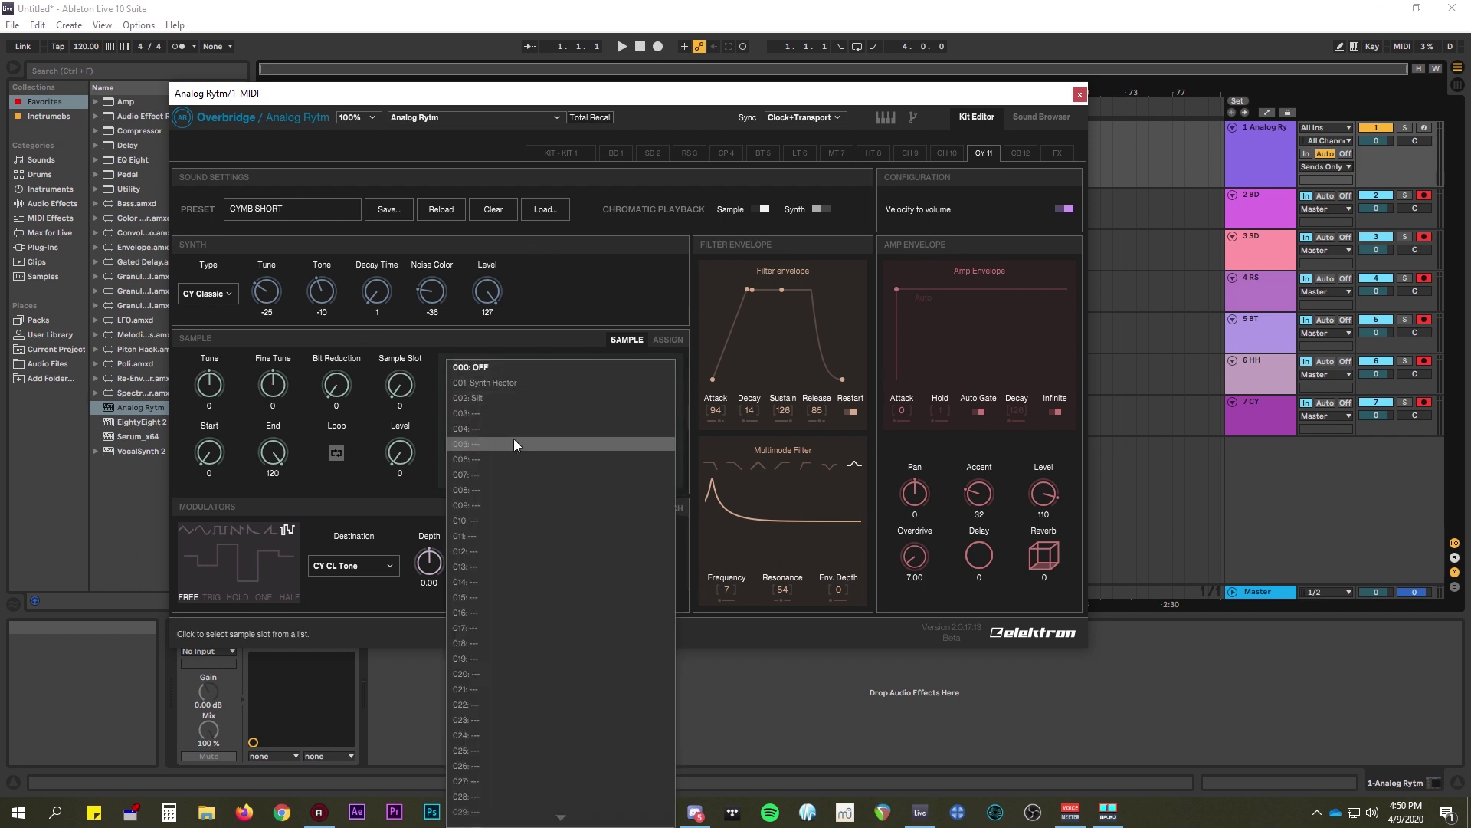
click(560, 367)
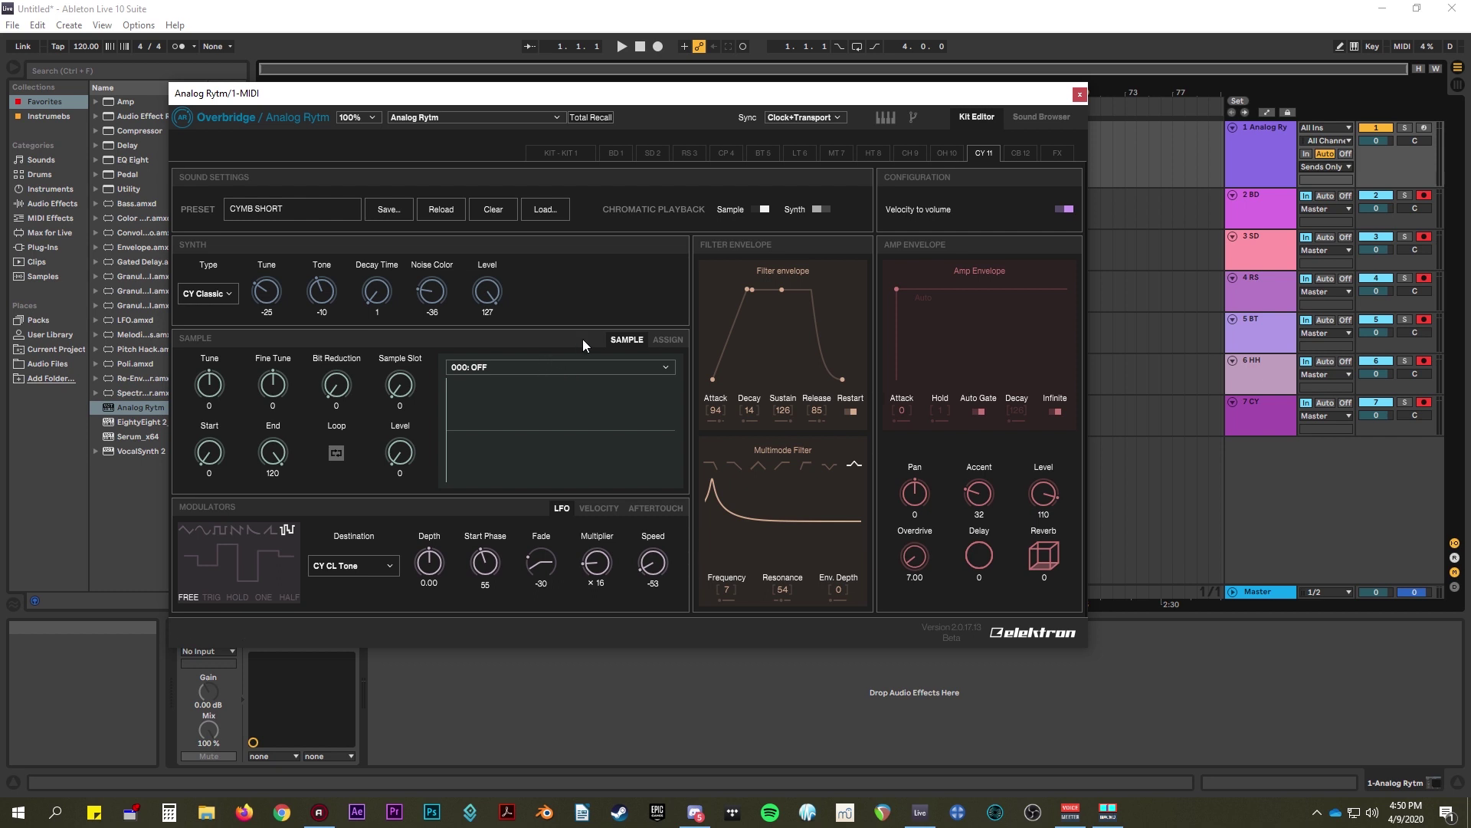
click(1079, 95)
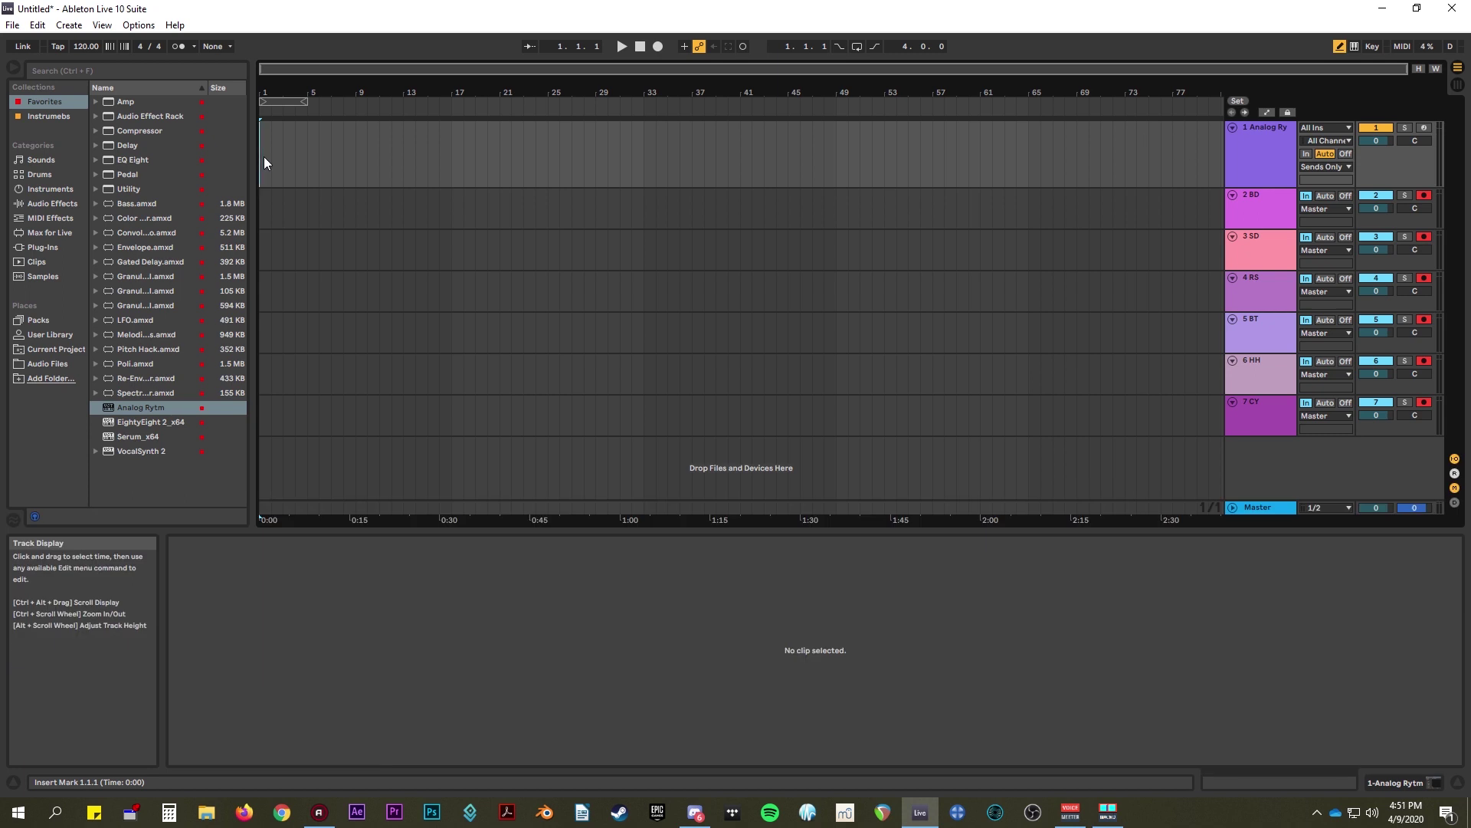
- Fold the Analog Rytm track and insert a new MIDI track below the CY track
click(1278, 186)
key(u)
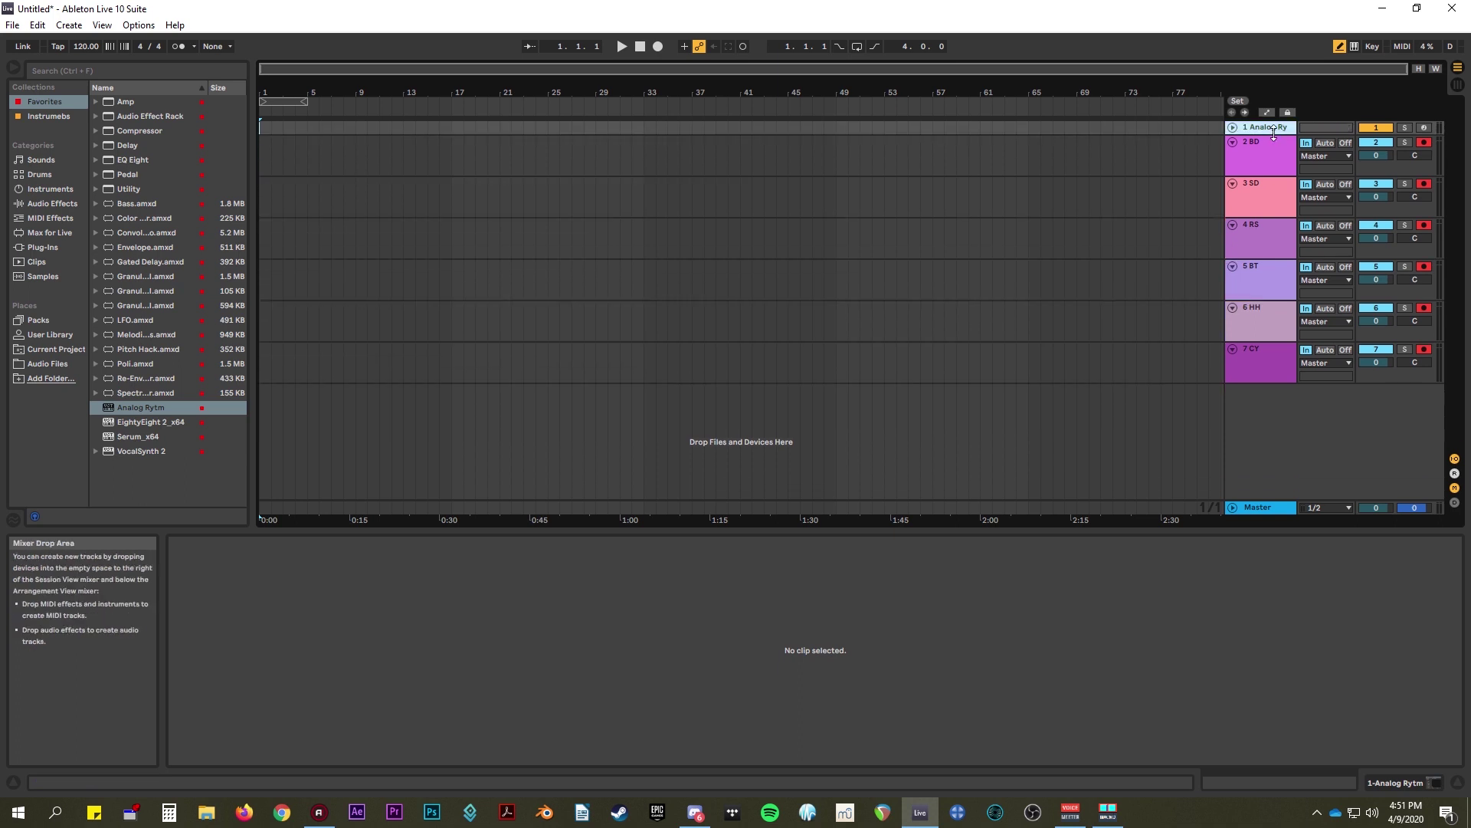
right_click(1271, 401)
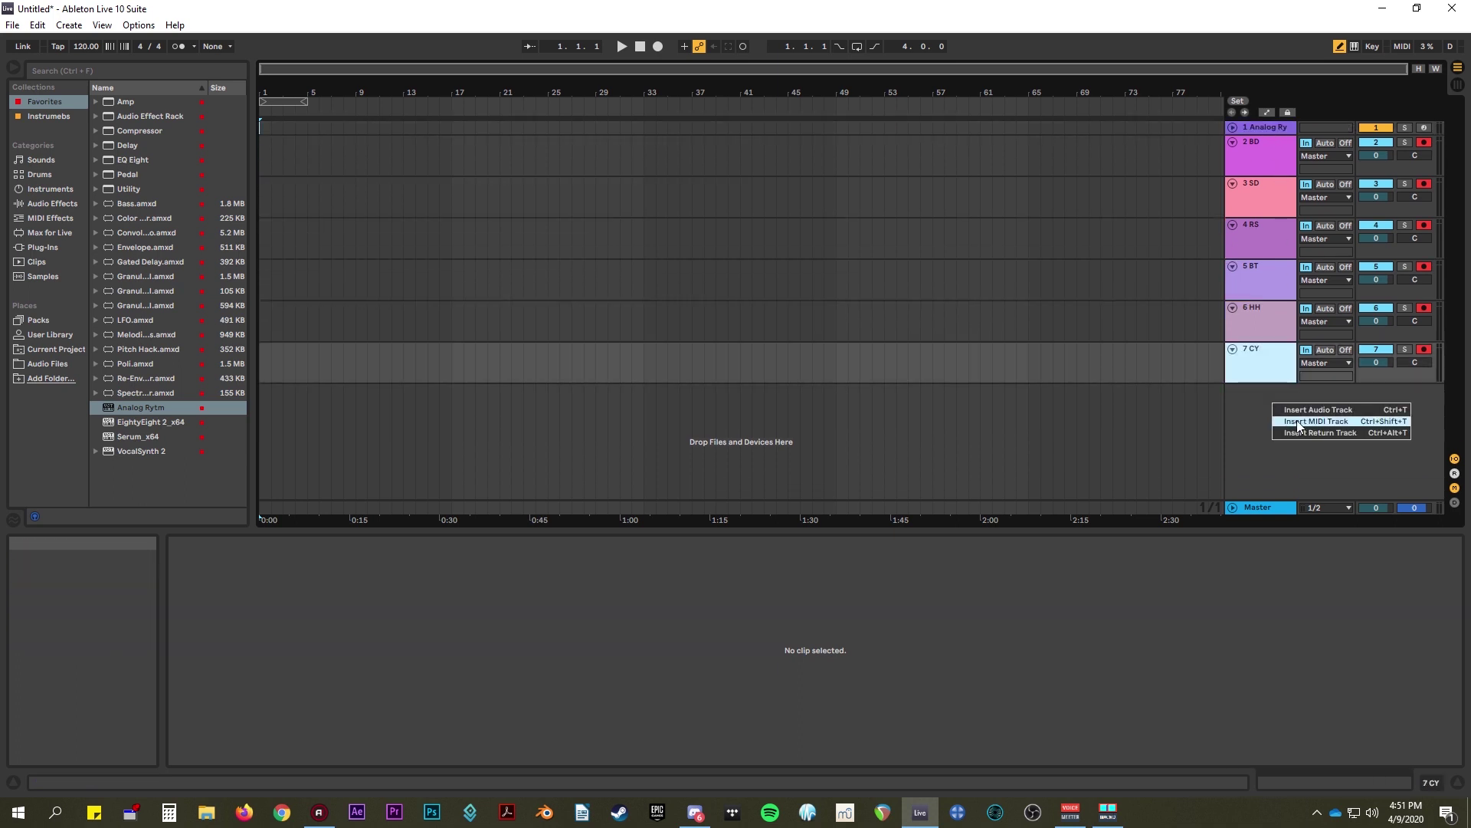
click(1298, 422)
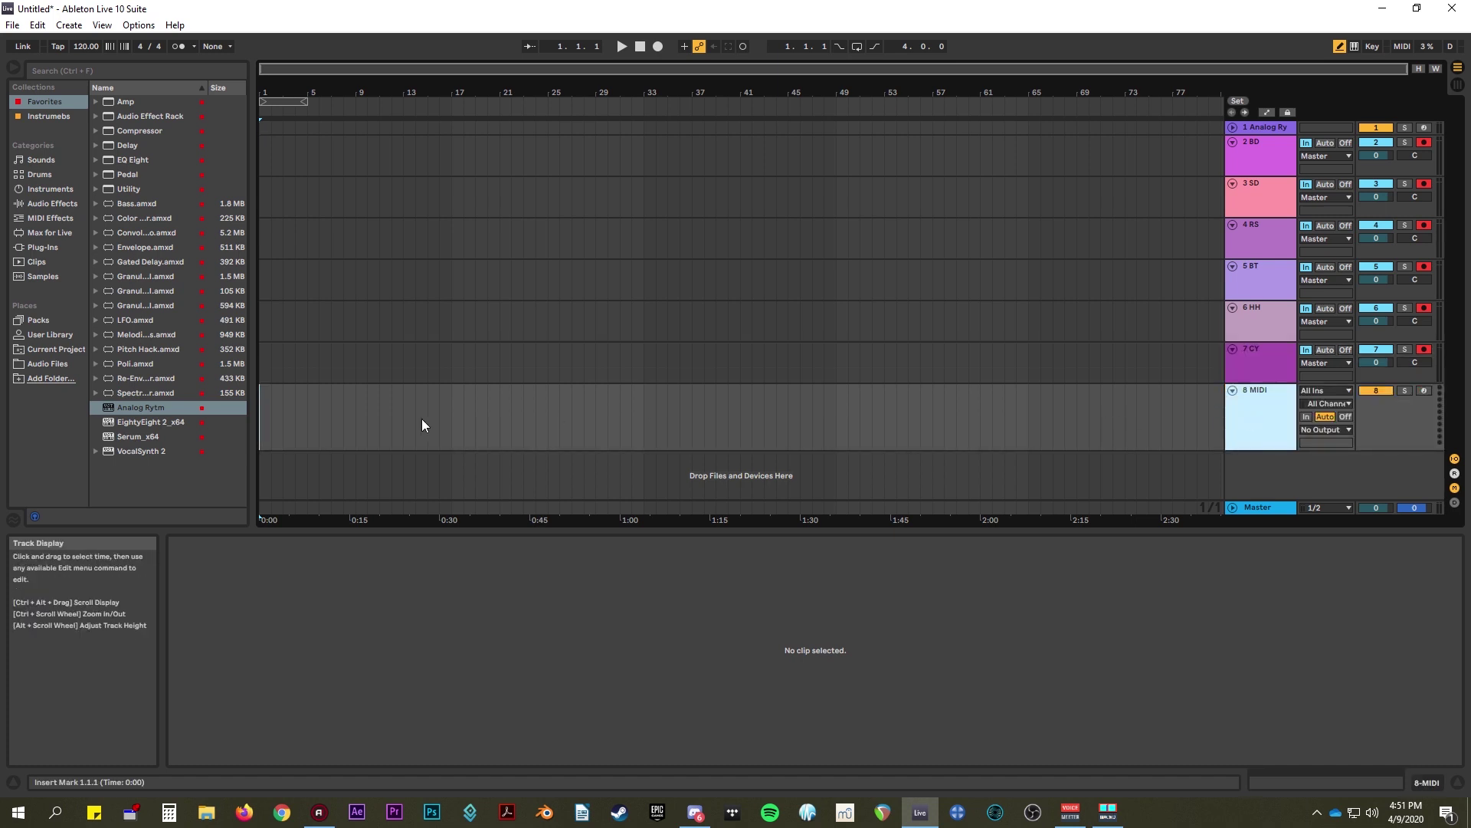
- Insert an empty four-bar MIDI clip at bar 1 of the new MIDI track
drag(274, 423, 297, 410)
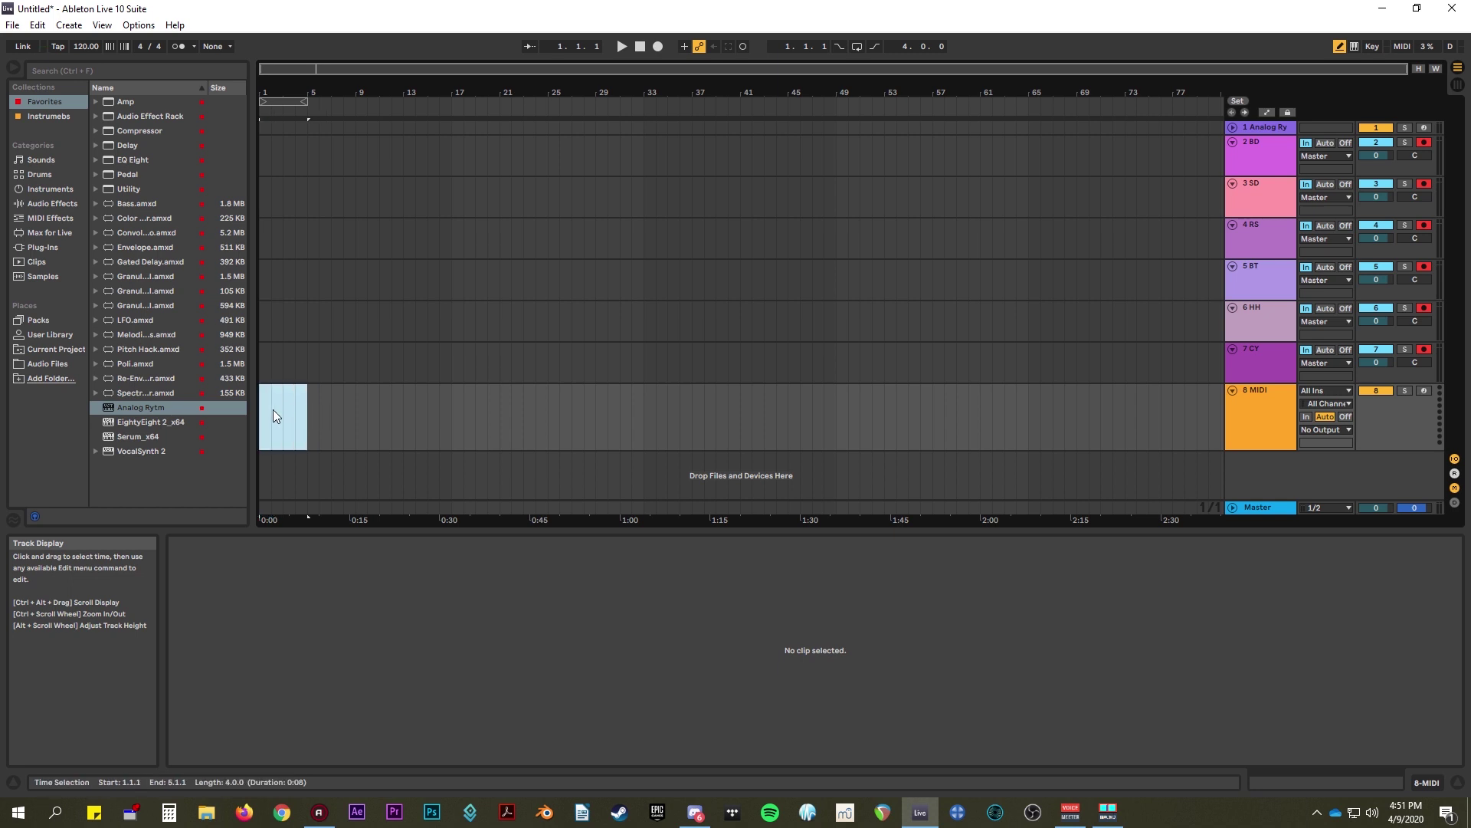
right_click(273, 410)
click(338, 525)
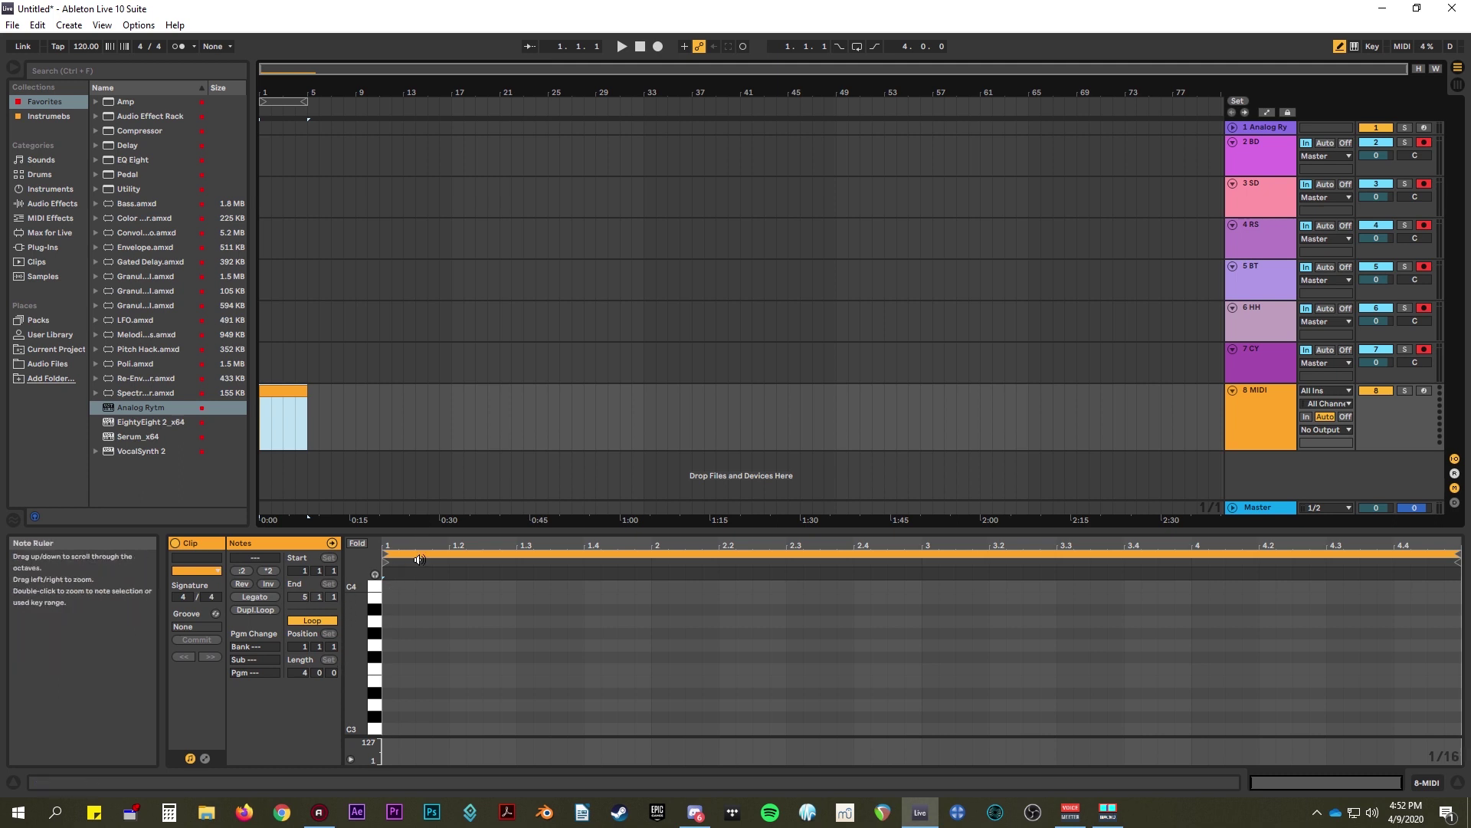
- Route the MIDI track's output to the 1-Analog Rytm track, using 1-Analog Rytm as the output channel
click(1326, 429)
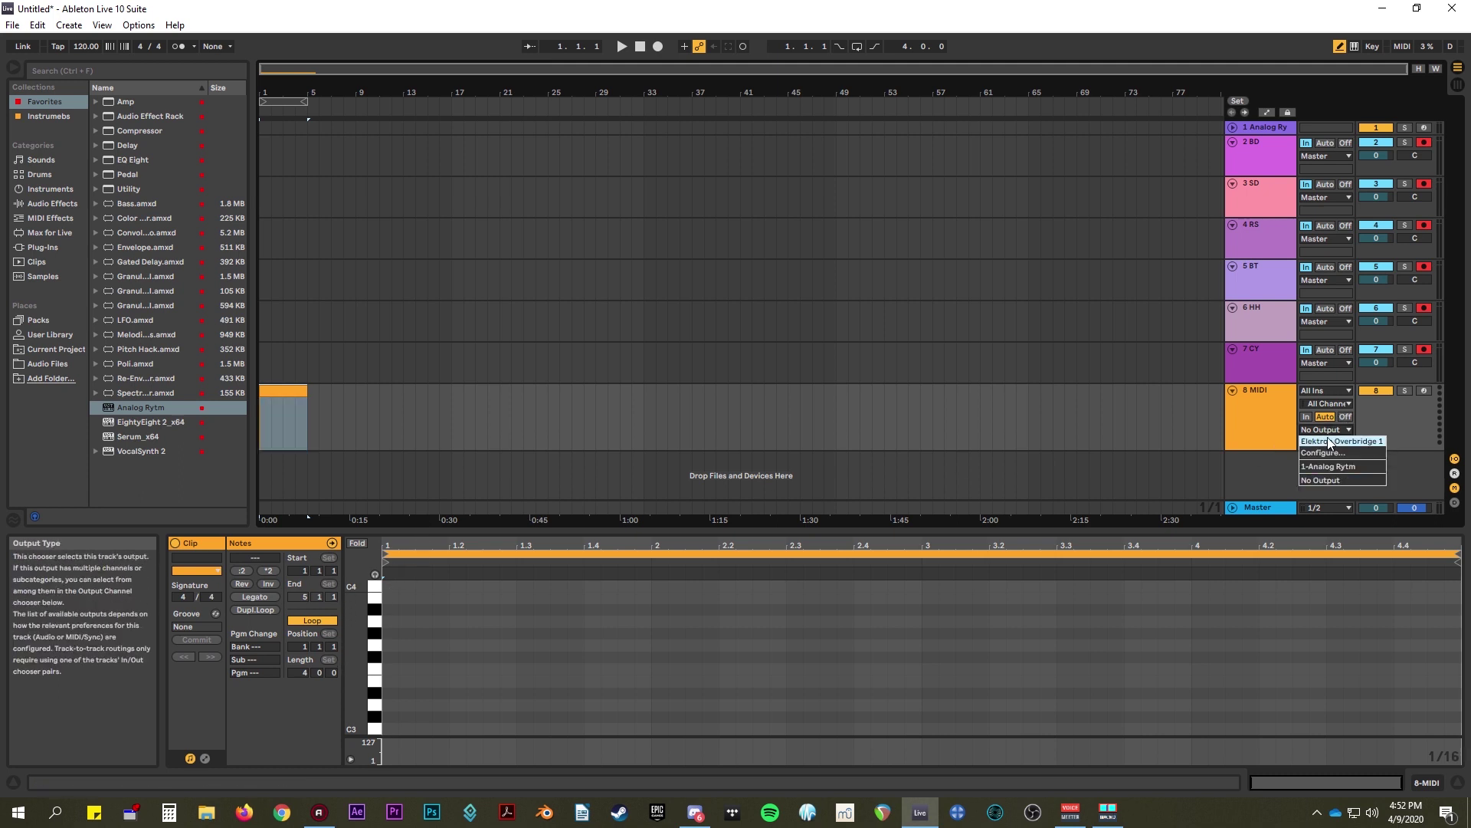
click(1322, 462)
click(1321, 443)
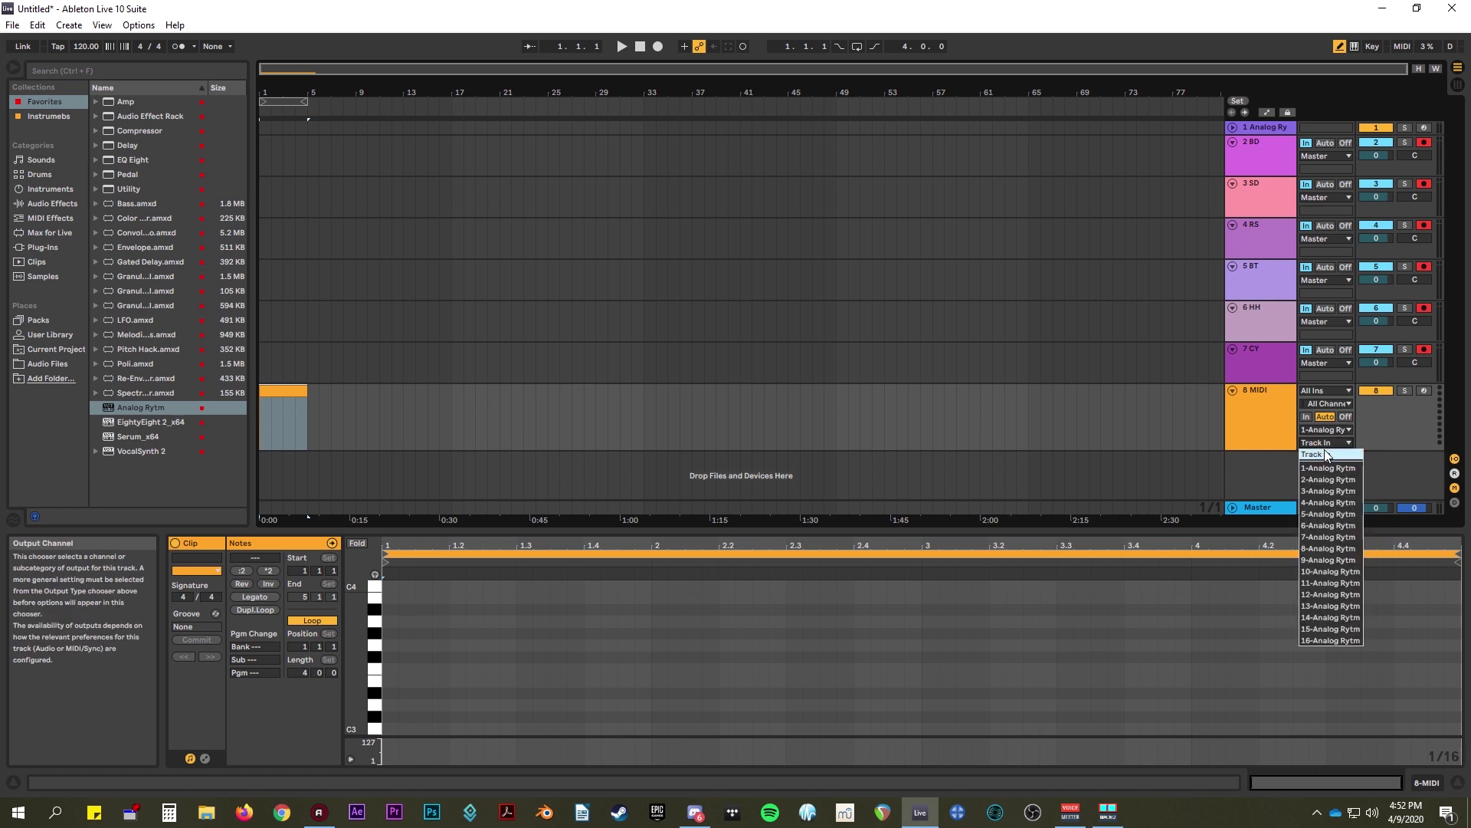
click(1329, 469)
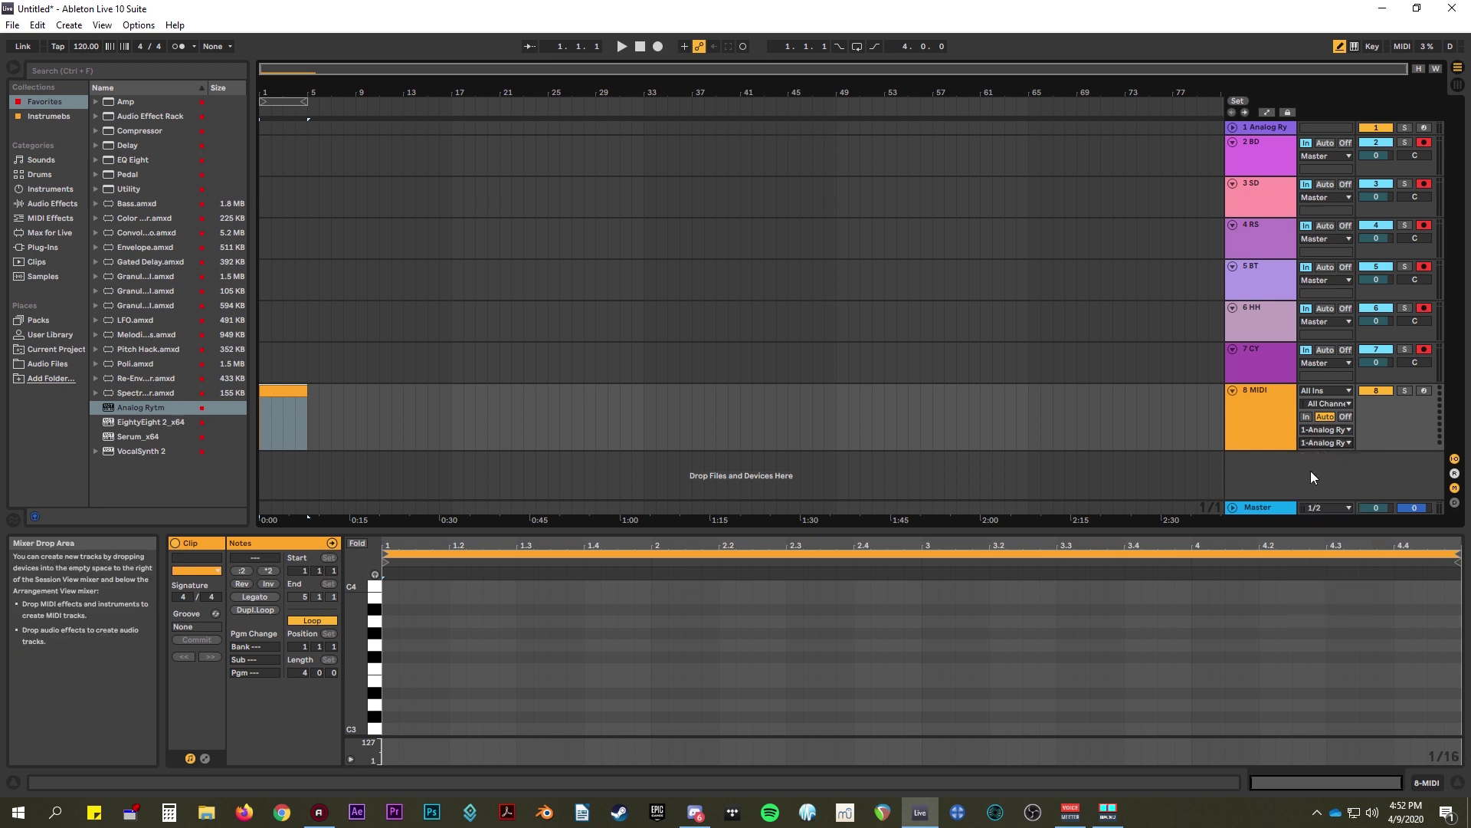
- Add a sixteenth-length C1 note at the start of the MIDI clip and play it back briefly
scroll(499, 701, down, 6)
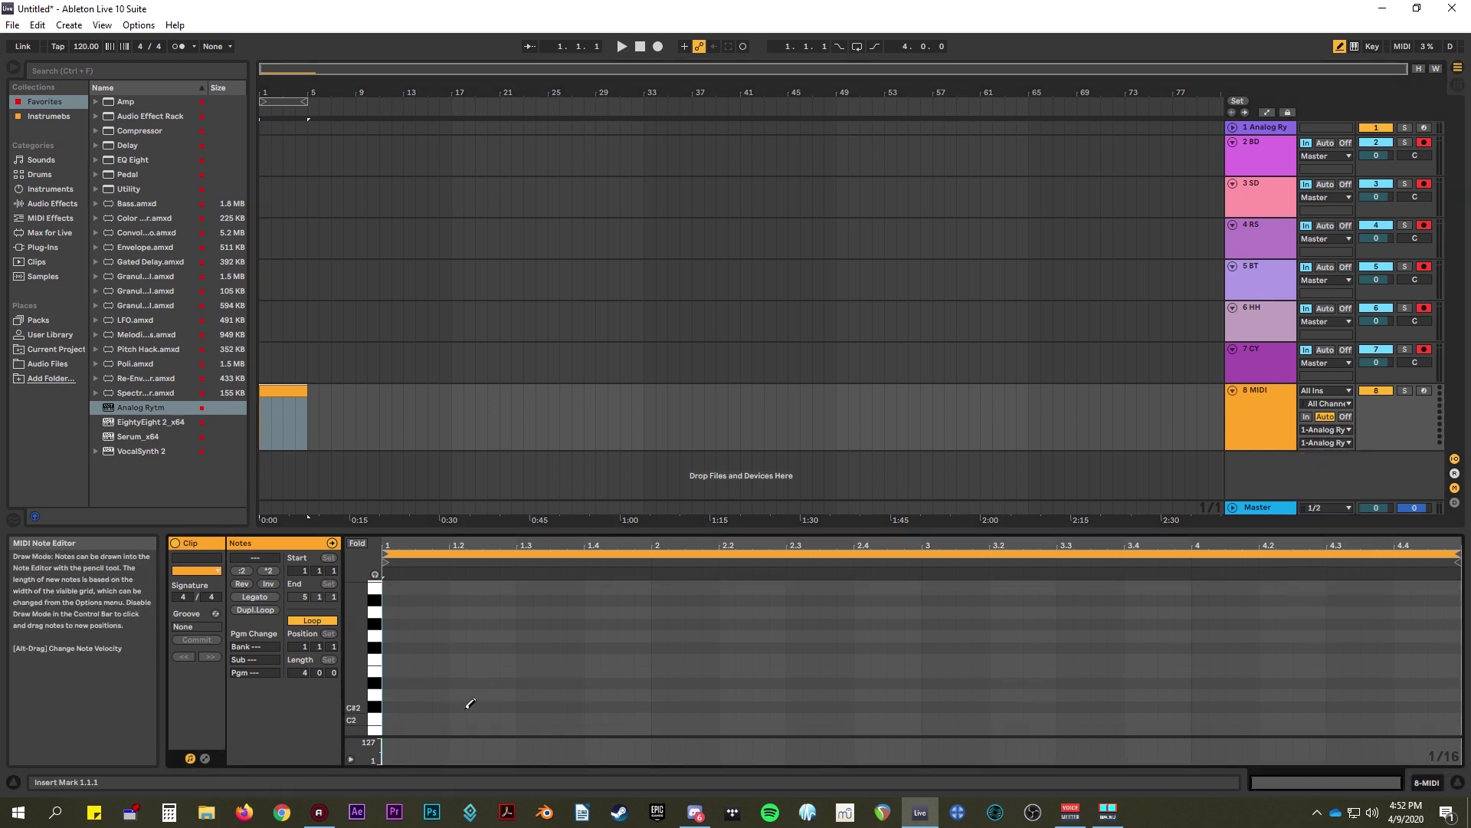
scroll(441, 695, down, 1)
click(391, 709)
key(space)
key(space)
- Rename the MIDI track "# BD Midi"
click(1277, 424)
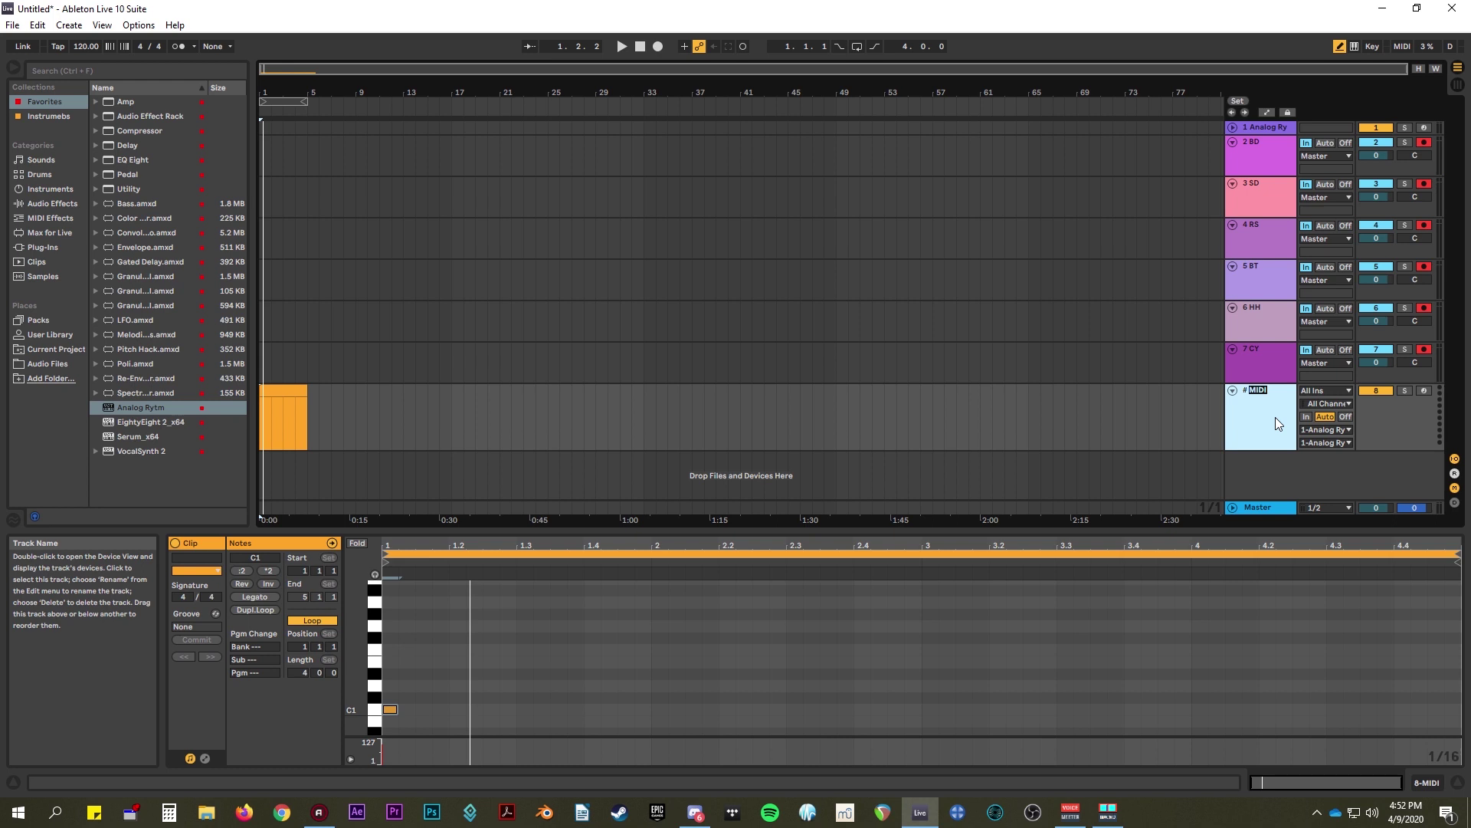
text(# BD Midi)
key(Return)
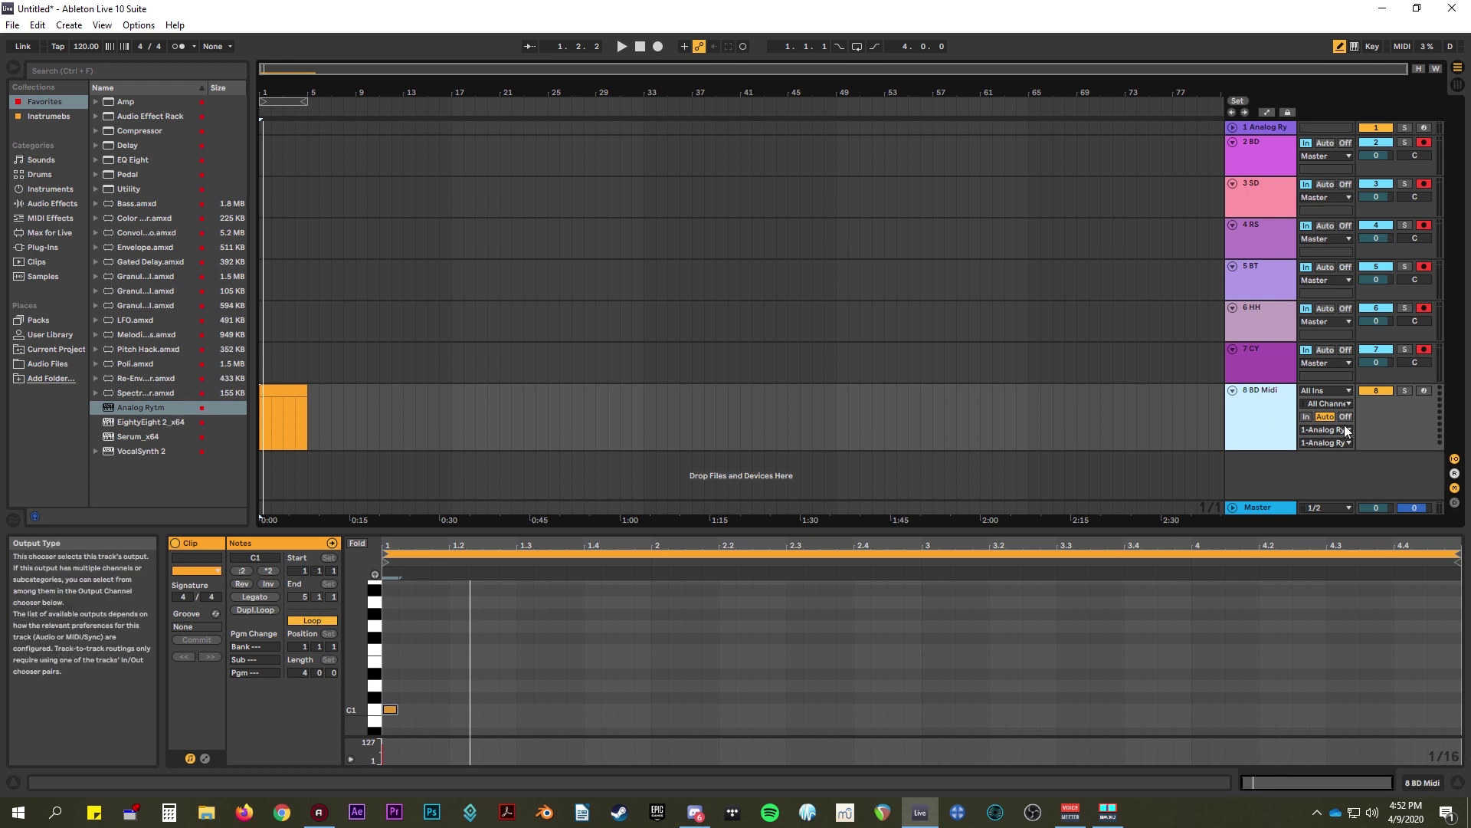
- Duplicate the BD Midi track three times and reduce the height of all four MIDI tracks
key(ctrl+d)
key(ctrl+d)
key(ctrl+d)
shift+click(1277, 253)
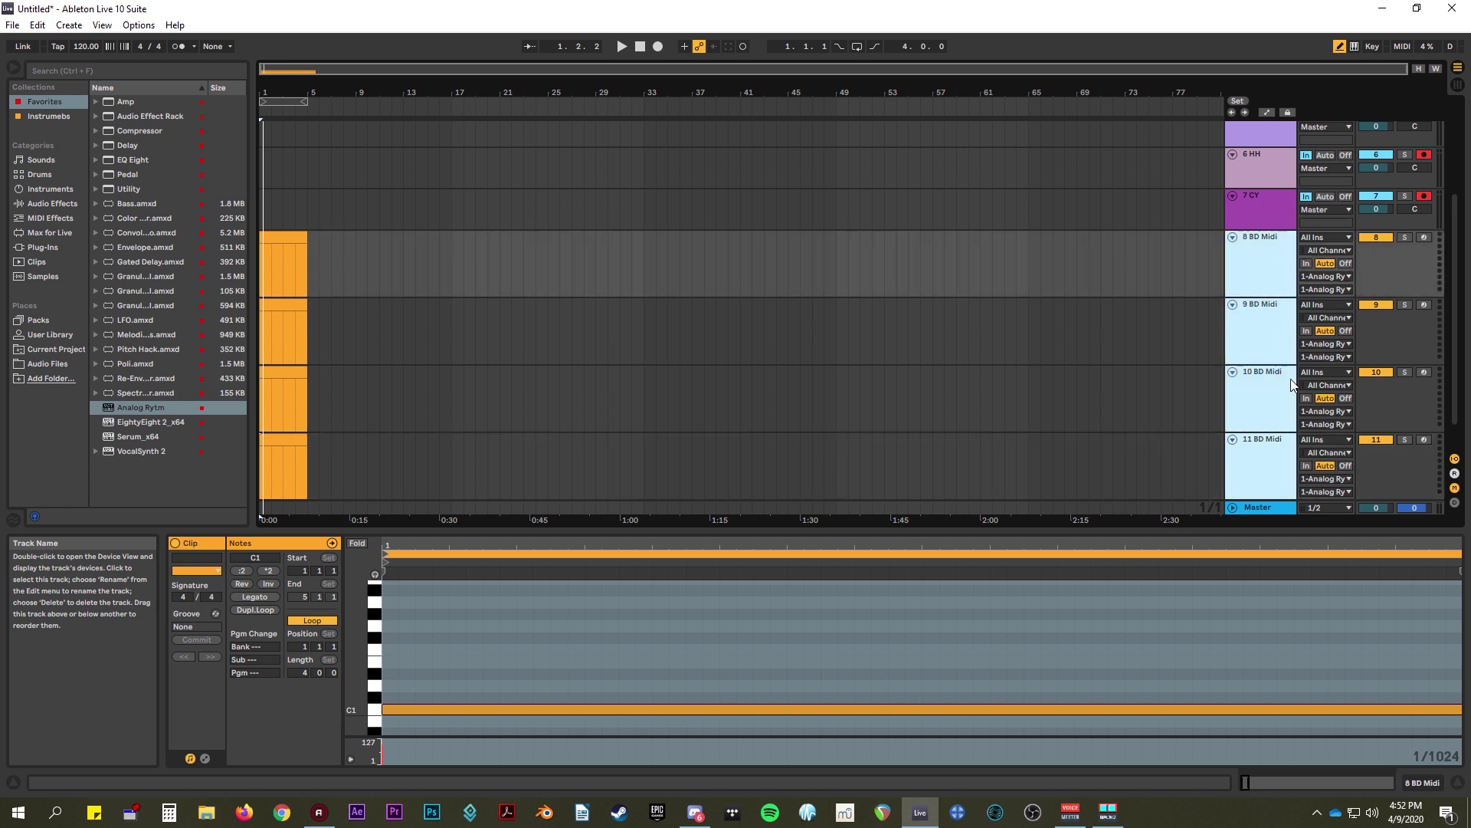
drag(1264, 430, 1269, 395)
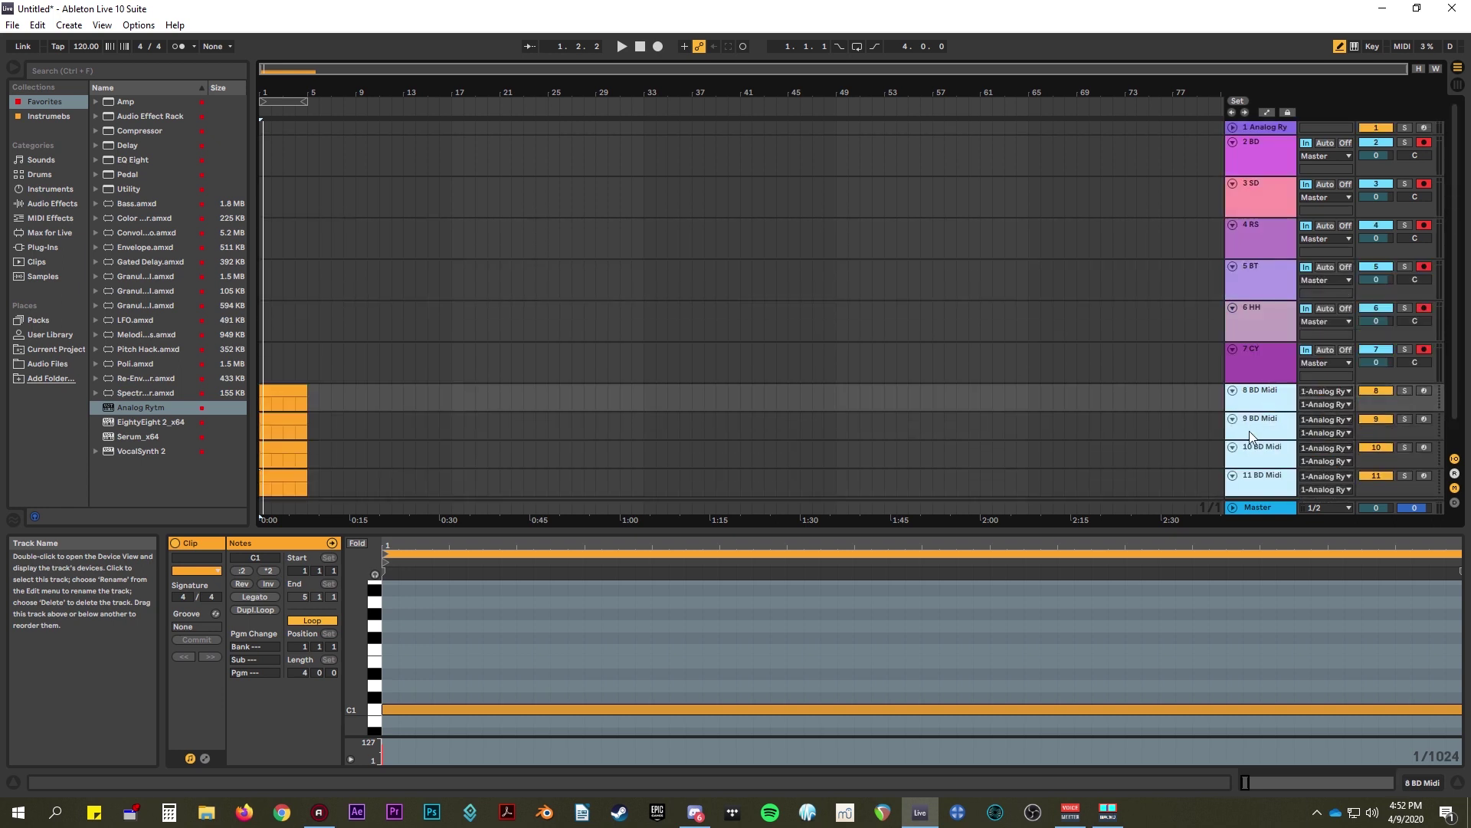
- Set the duplicates' output channels to 2-, 3- and 4-Analog Rytm and rename them "# SD Midi", "# CP Midi" and "# BT Midi"
click(1326, 401)
click(1332, 414)
key(ctrl+r)
text(# SD Midi)
key(Tab)
text(CP)
key(Tab)
text(# BT Midi)
key(Return)
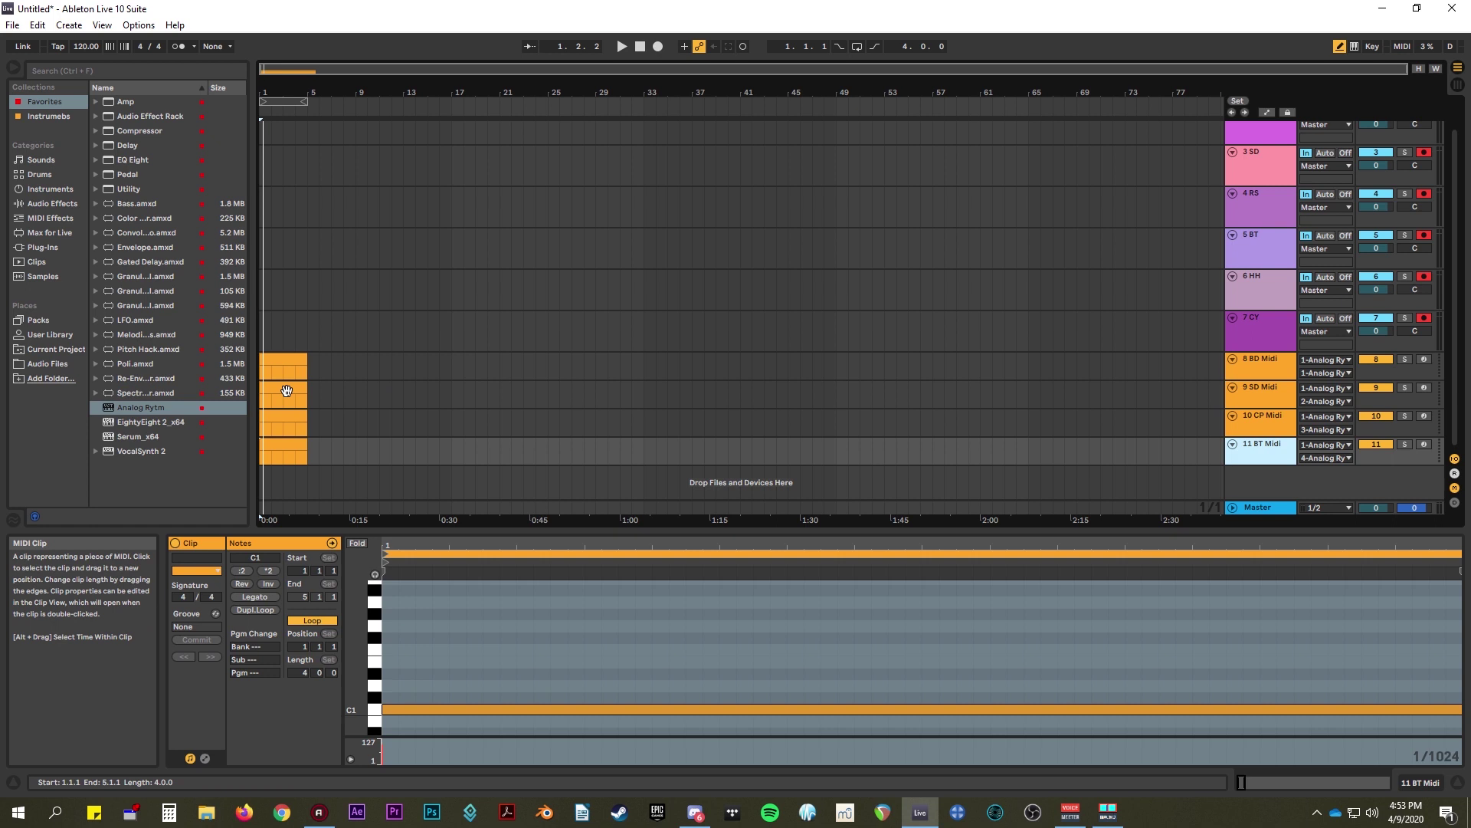
- Play back the clips on the four MIDI tracks with the C1 note in view
click(483, 614)
scroll(483, 630, down, 3)
key(space)
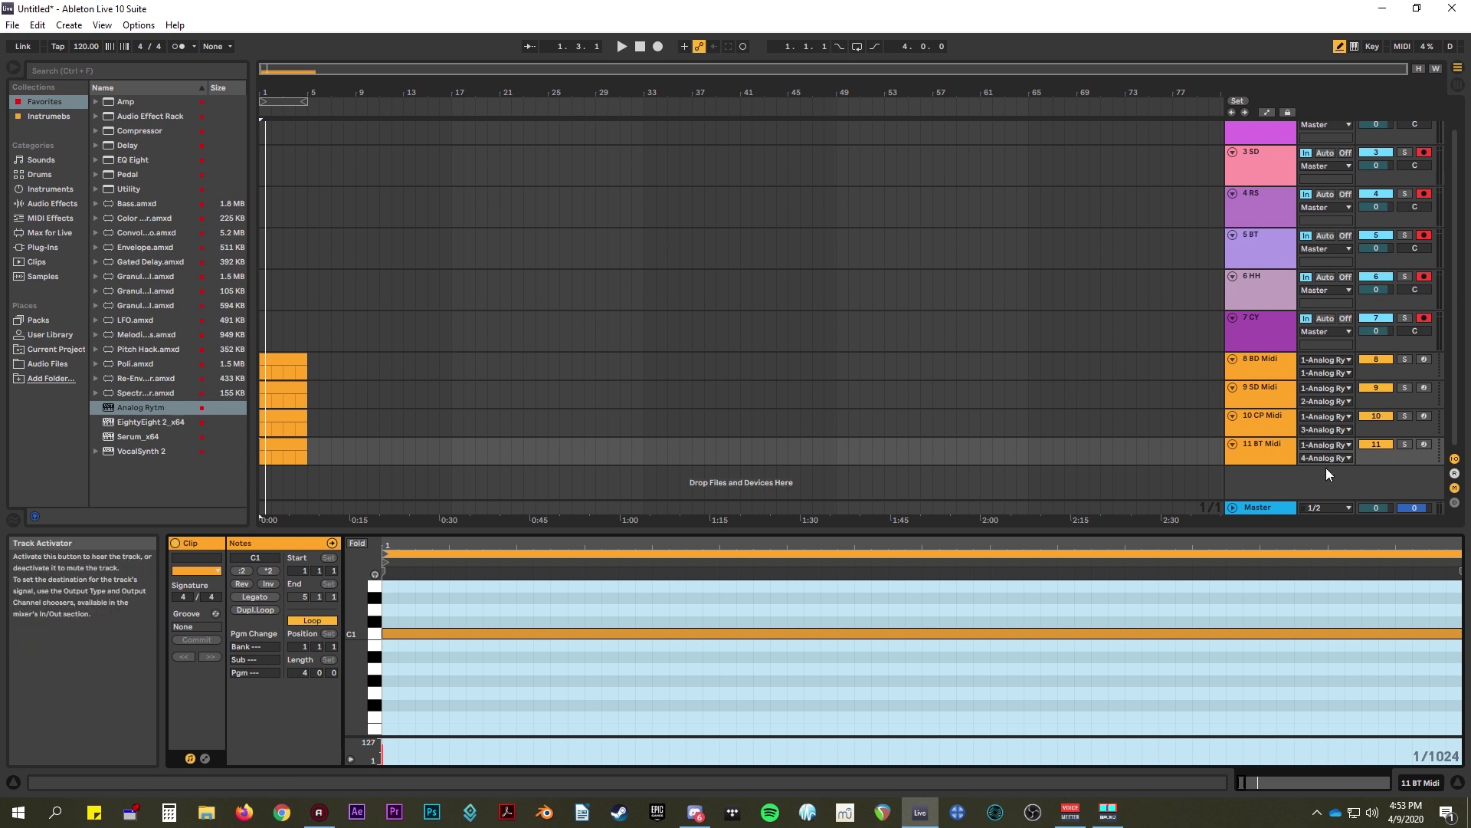
- Select the four MIDI tracks from BD Midi to BT Midi and fold them
click(1292, 457)
shift+click(1266, 376)
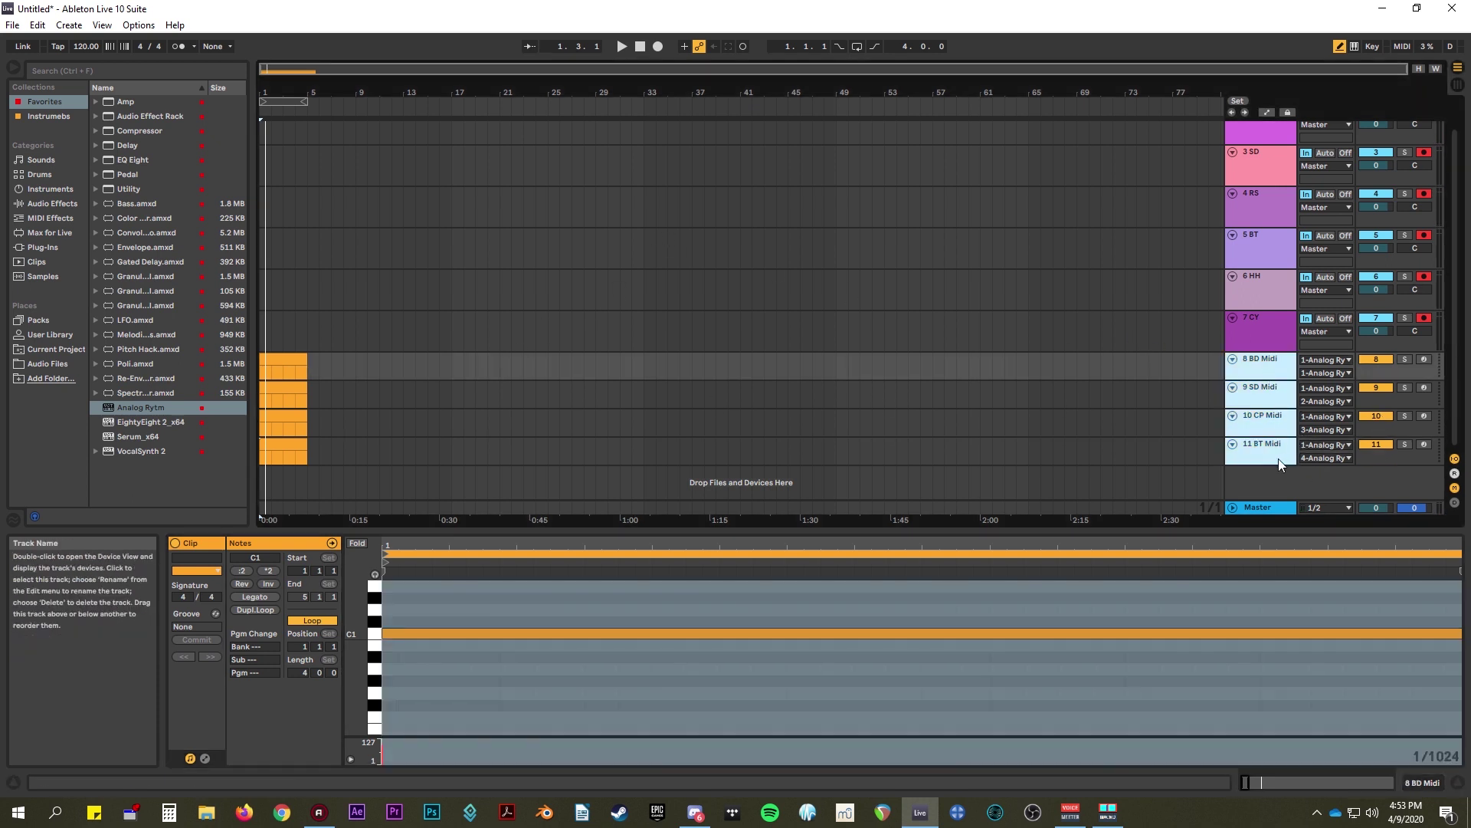
key(Left)
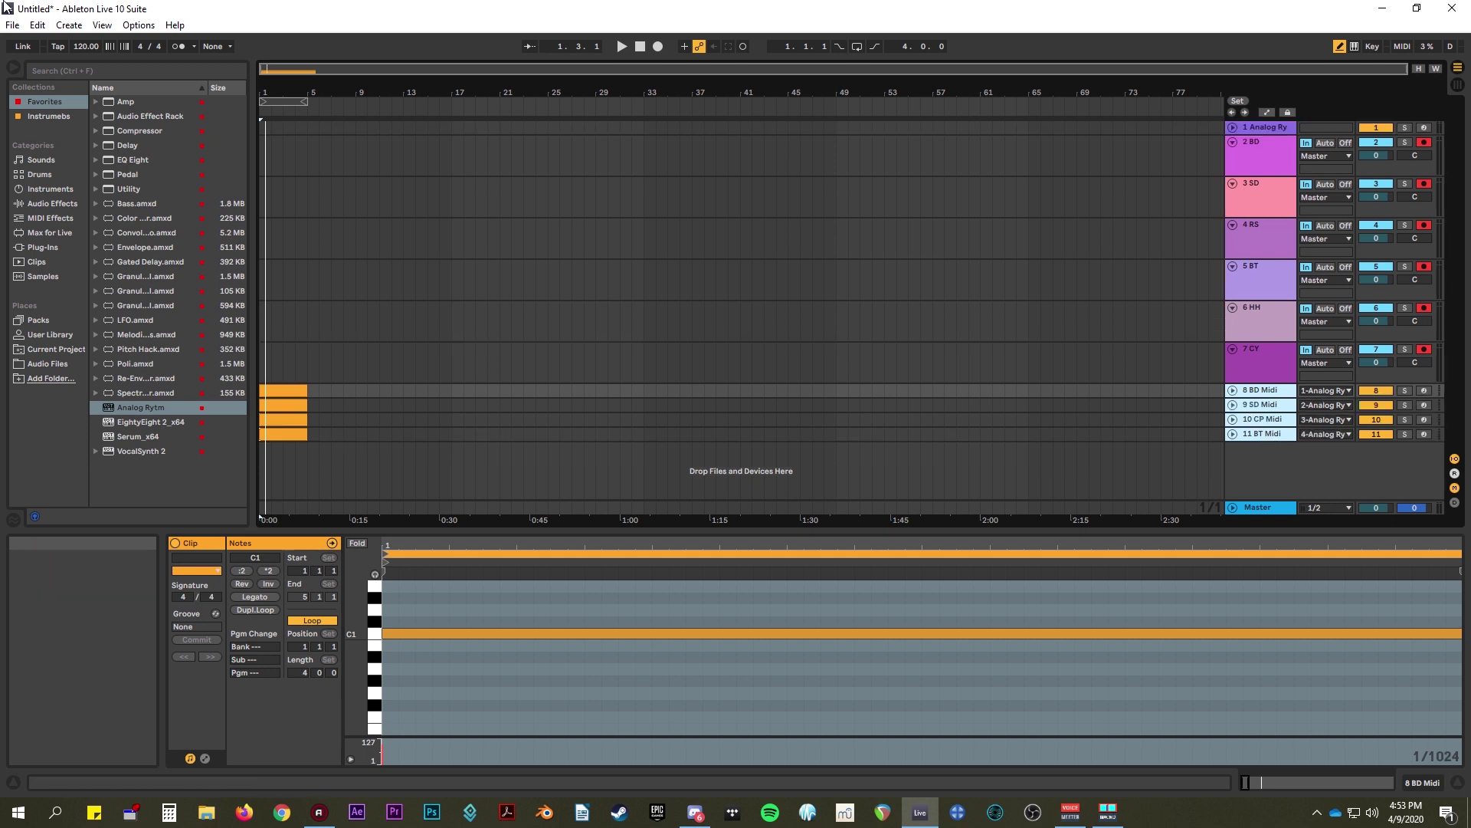
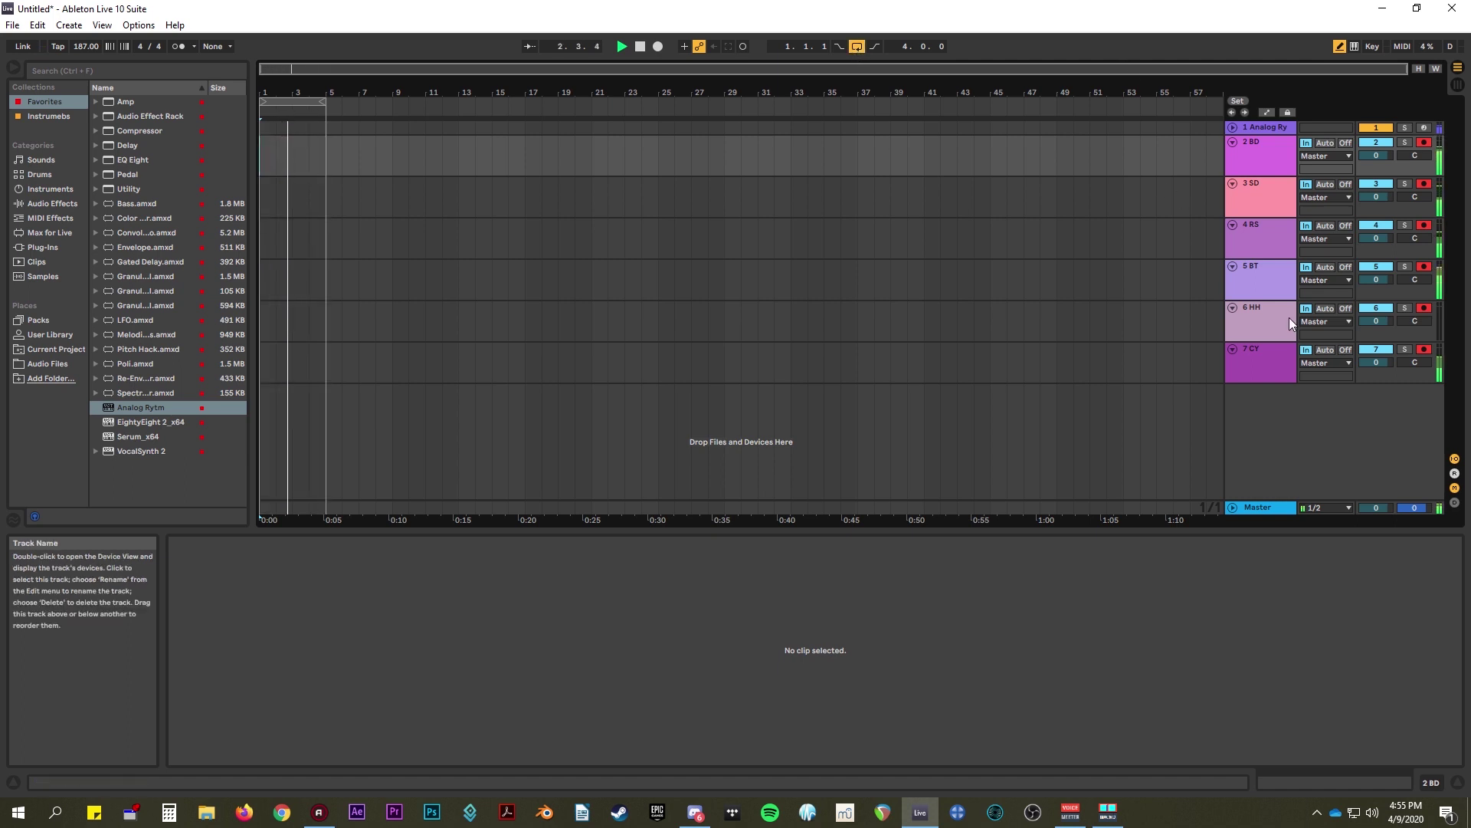
- Expand the BT track, lower its volume to -4.7 dB and start playback
drag(1255, 297, 1255, 322)
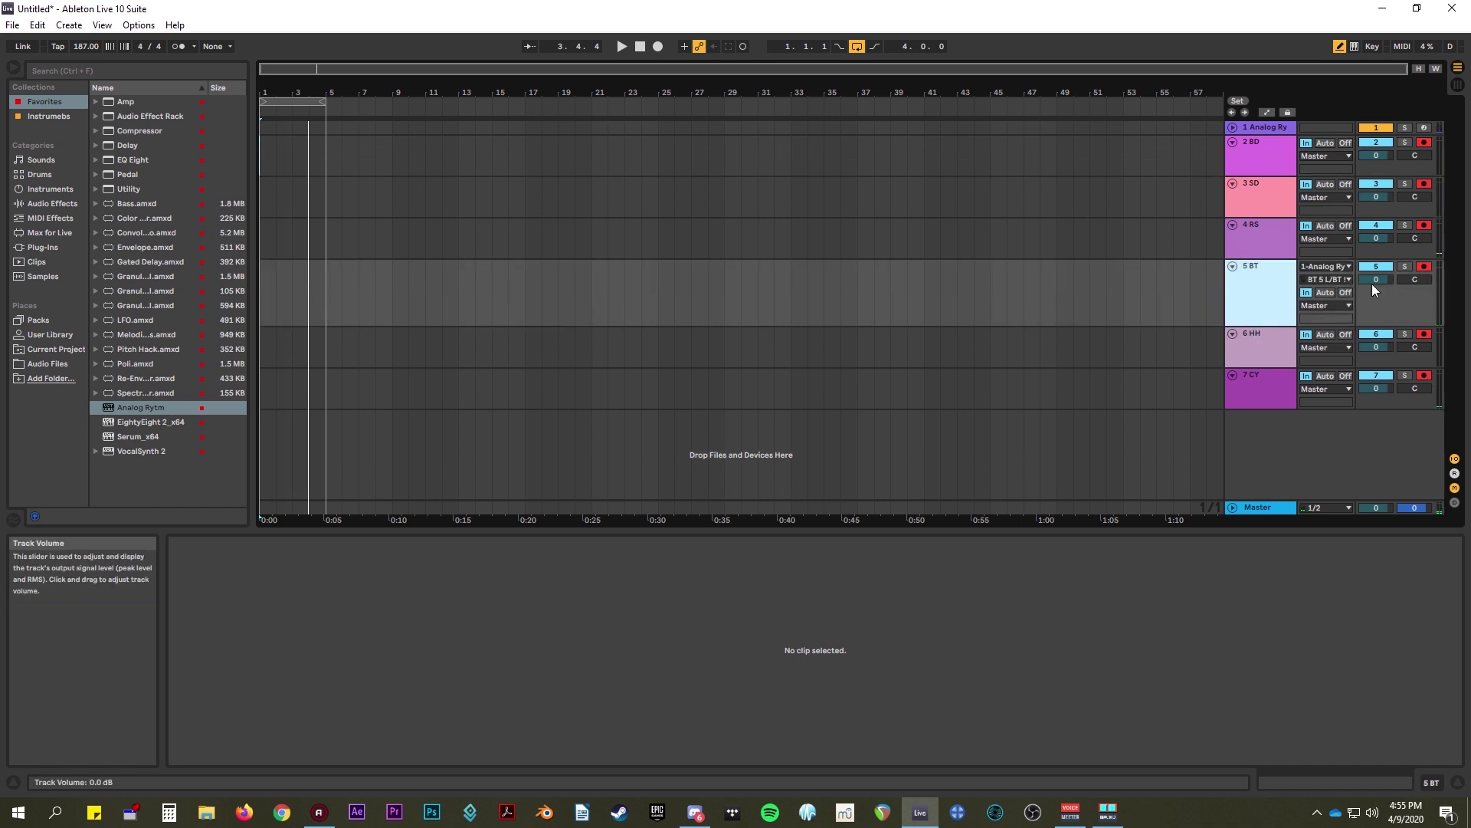
drag(1371, 283, 1372, 290)
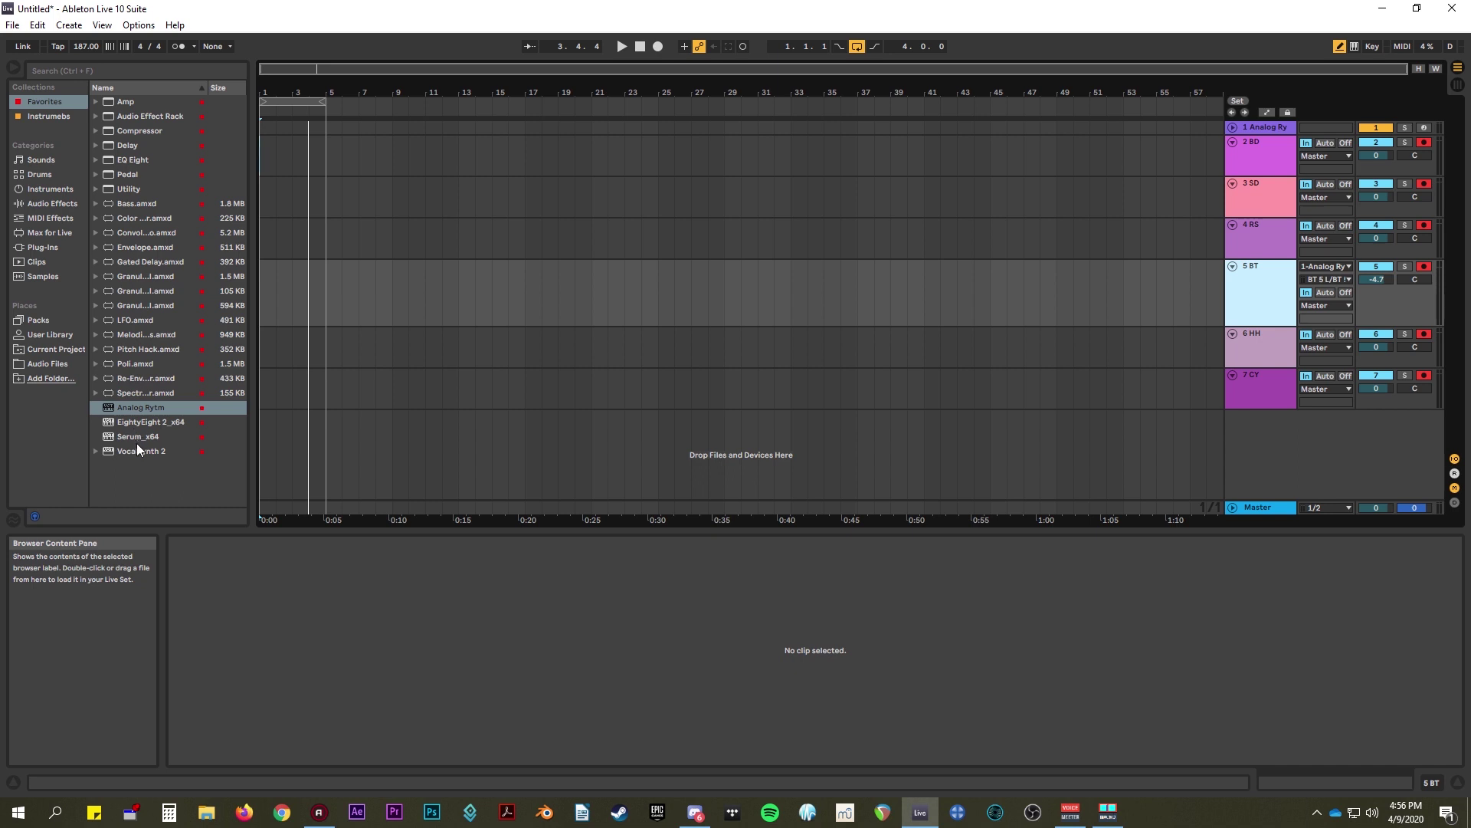
key(space)
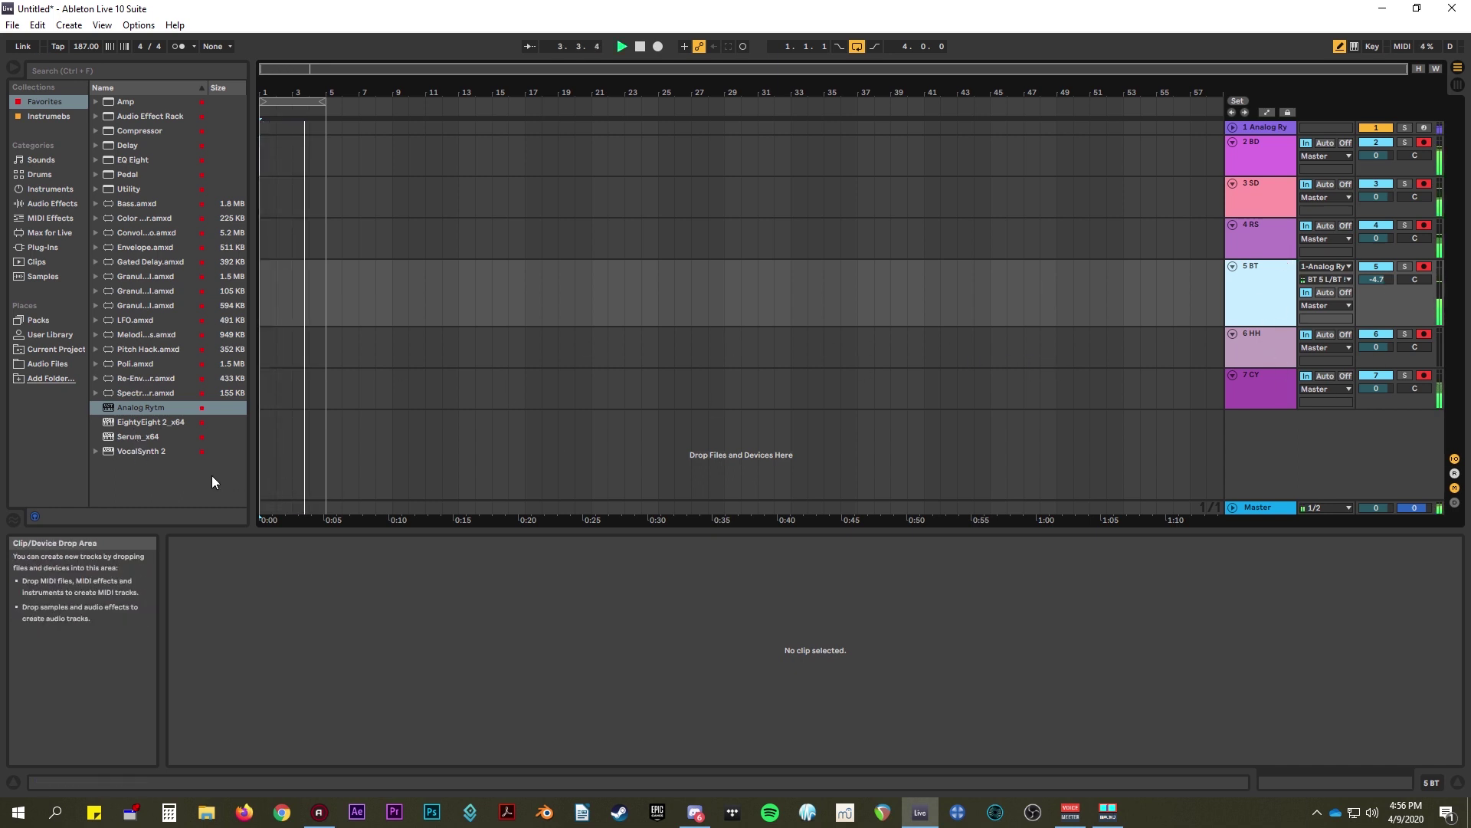
- Load VocalSynth 2 on the BT track, with pitch correction off and the register set to Low
click(163, 453)
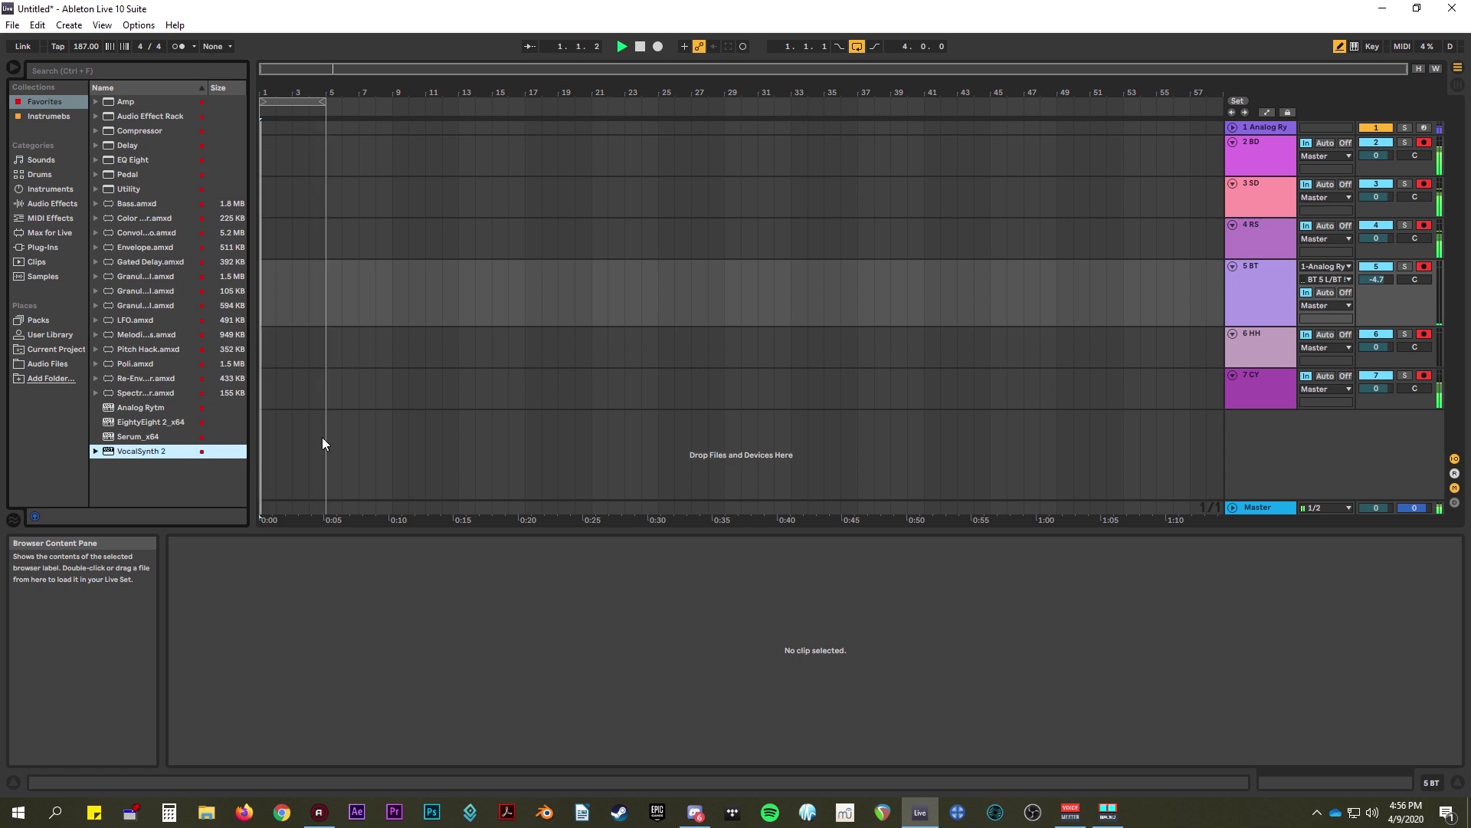
key(Return)
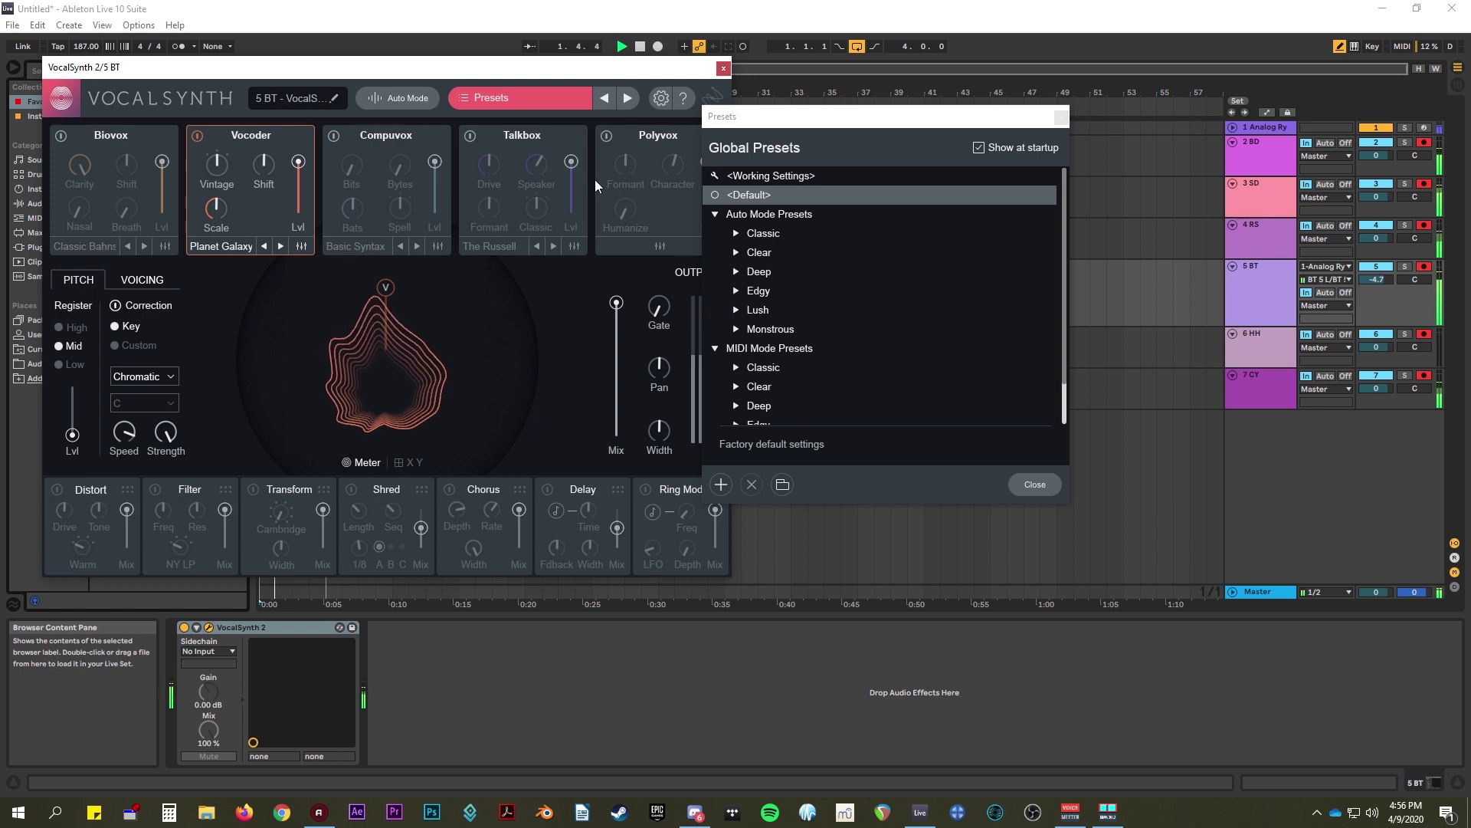
click(132, 305)
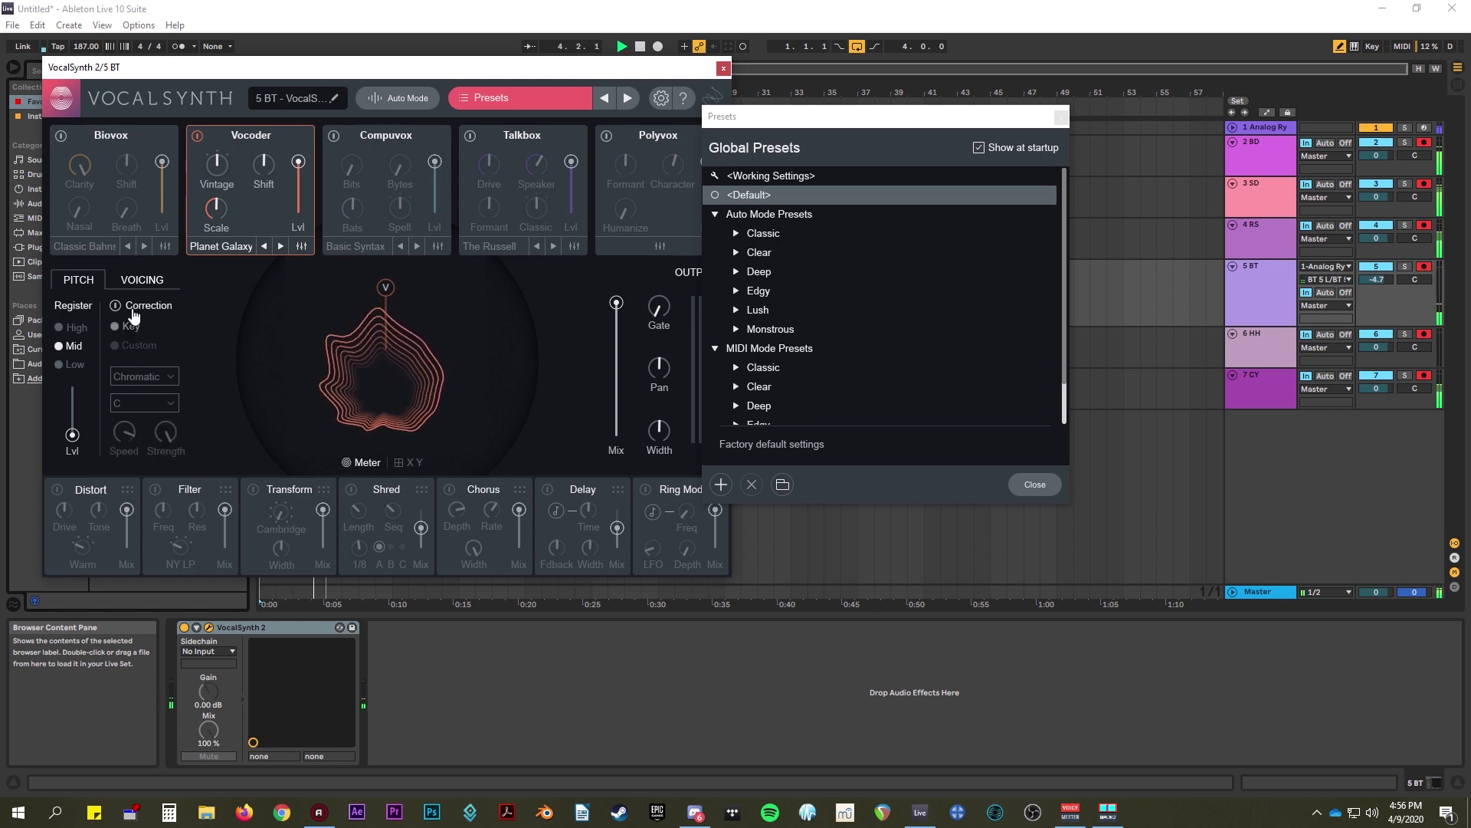
click(74, 365)
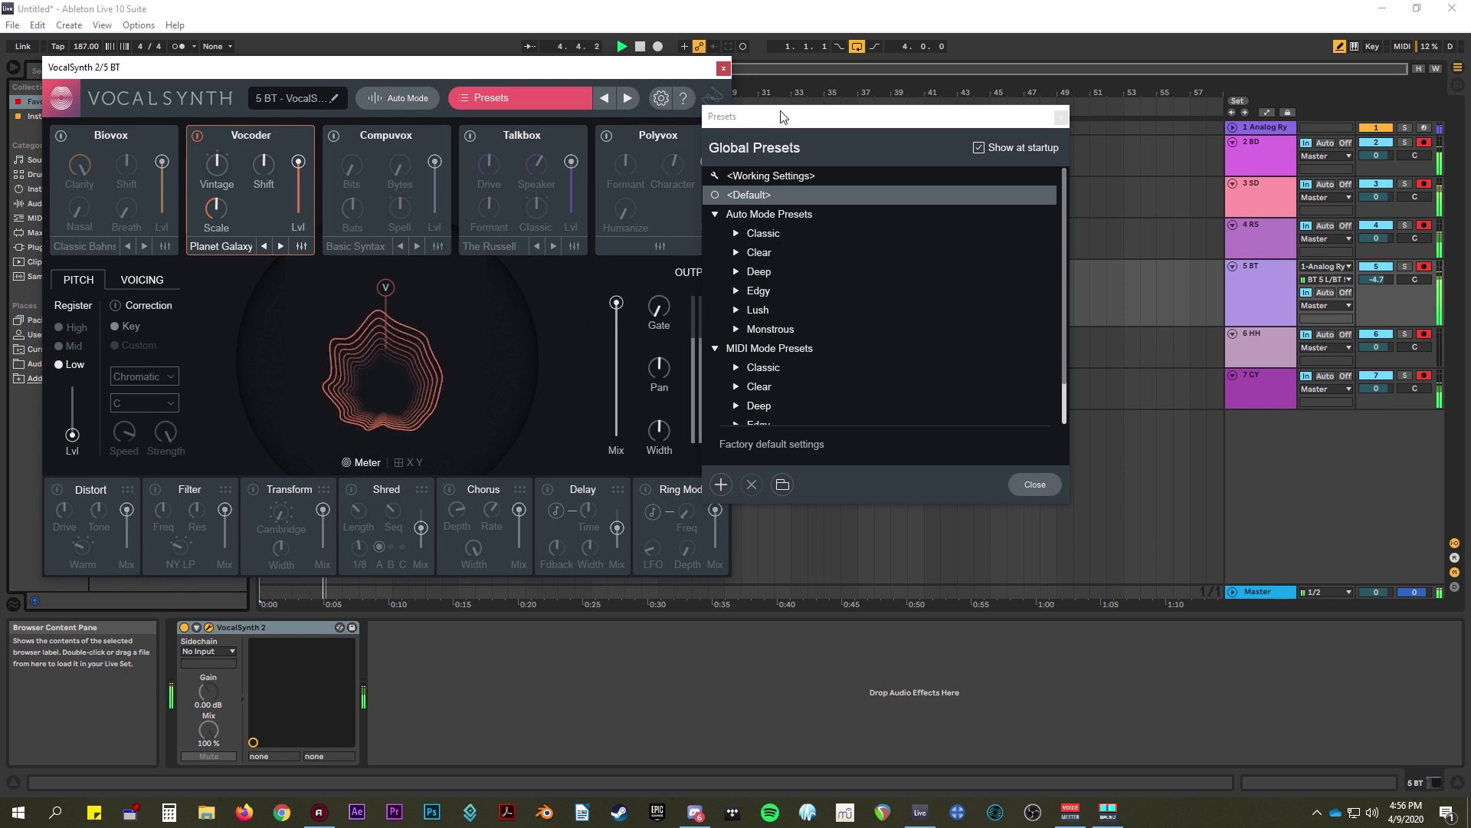
- Lower VocalSynth 2's Mix and trim its output level slightly, and set the BT track volume to -0.6 dB
drag(780, 117, 852, 110)
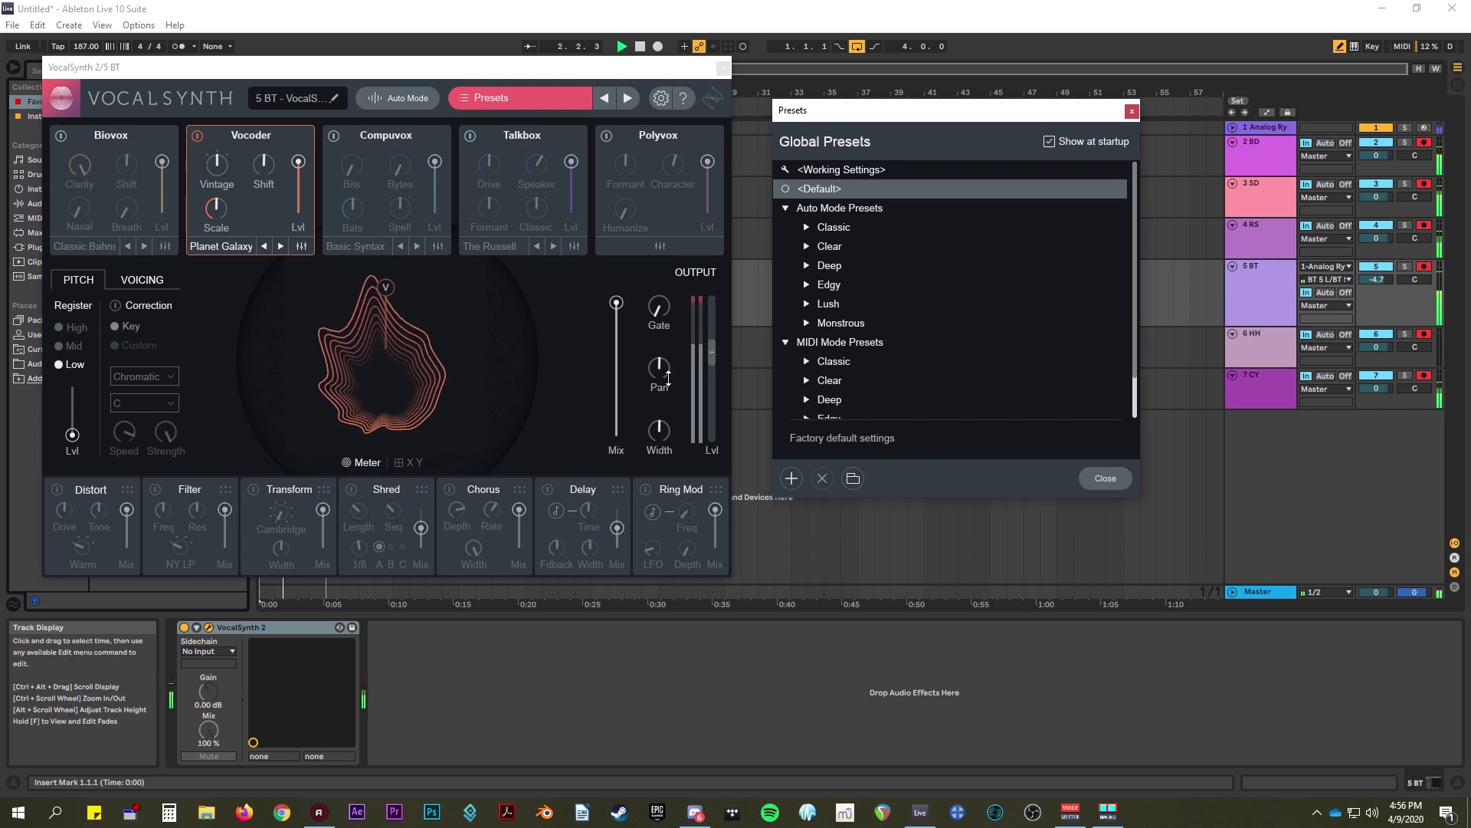
drag(712, 353, 714, 364)
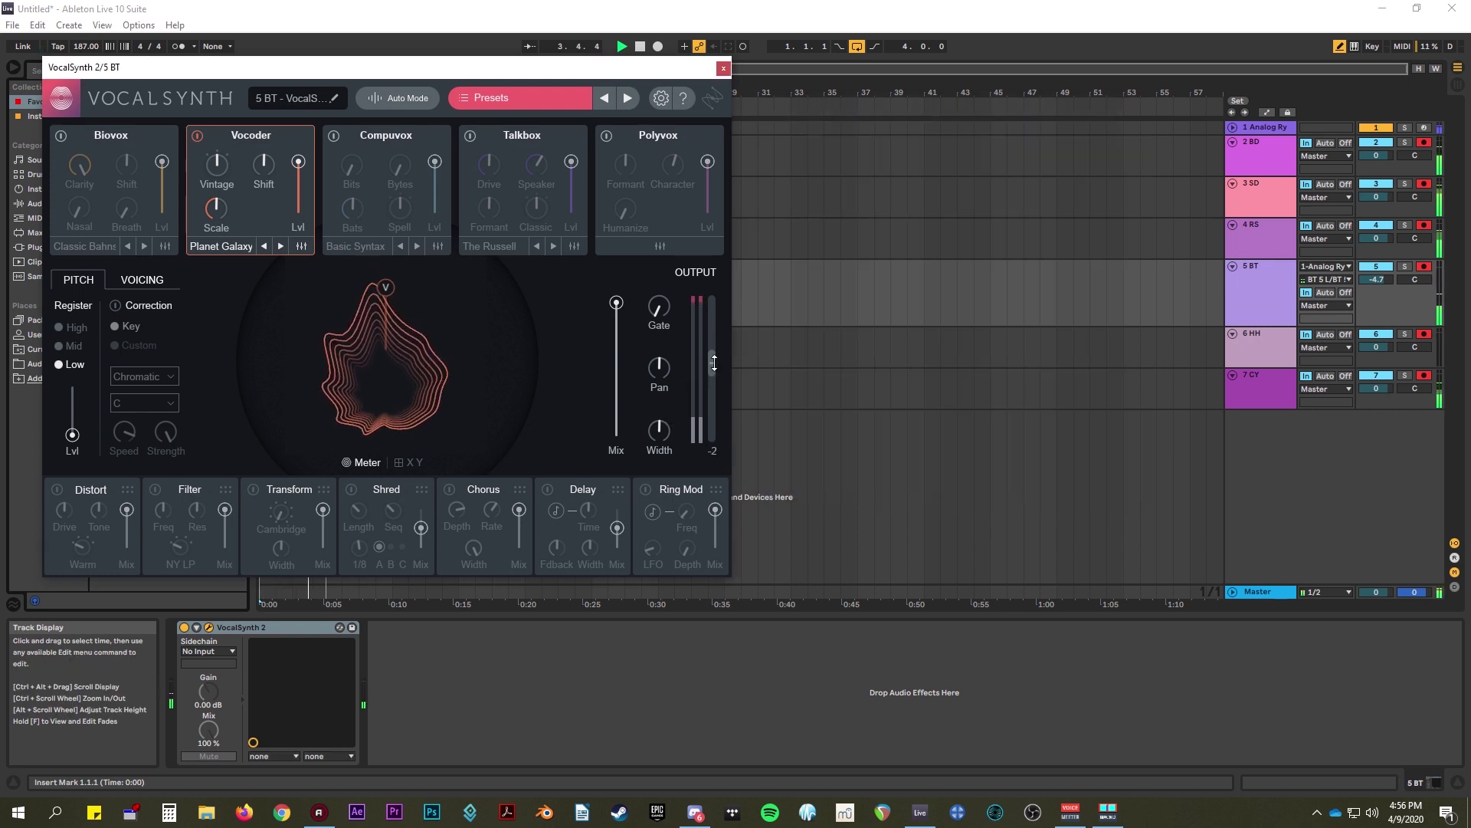
drag(616, 302, 618, 352)
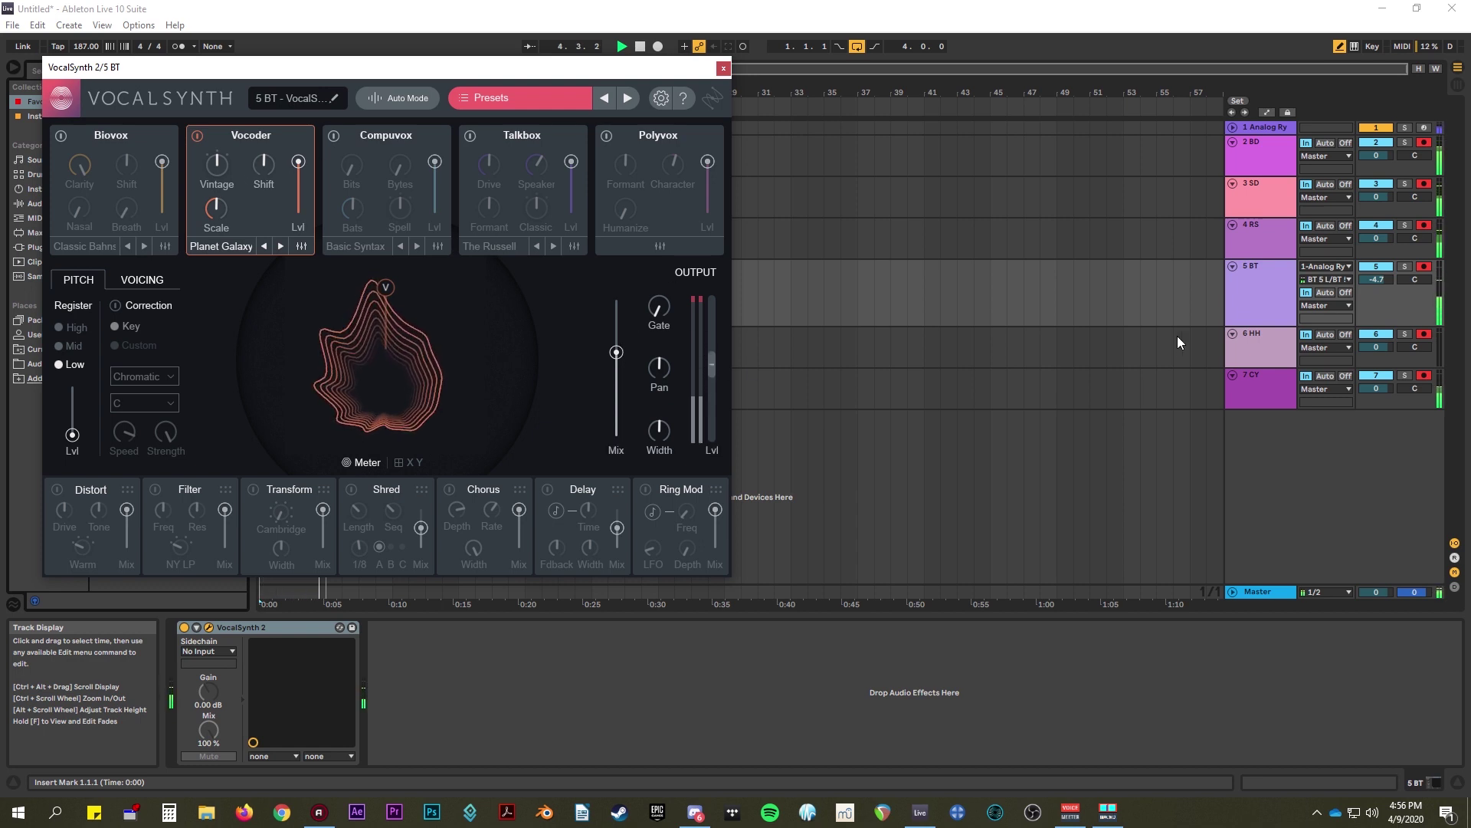
drag(1377, 279, 1377, 276)
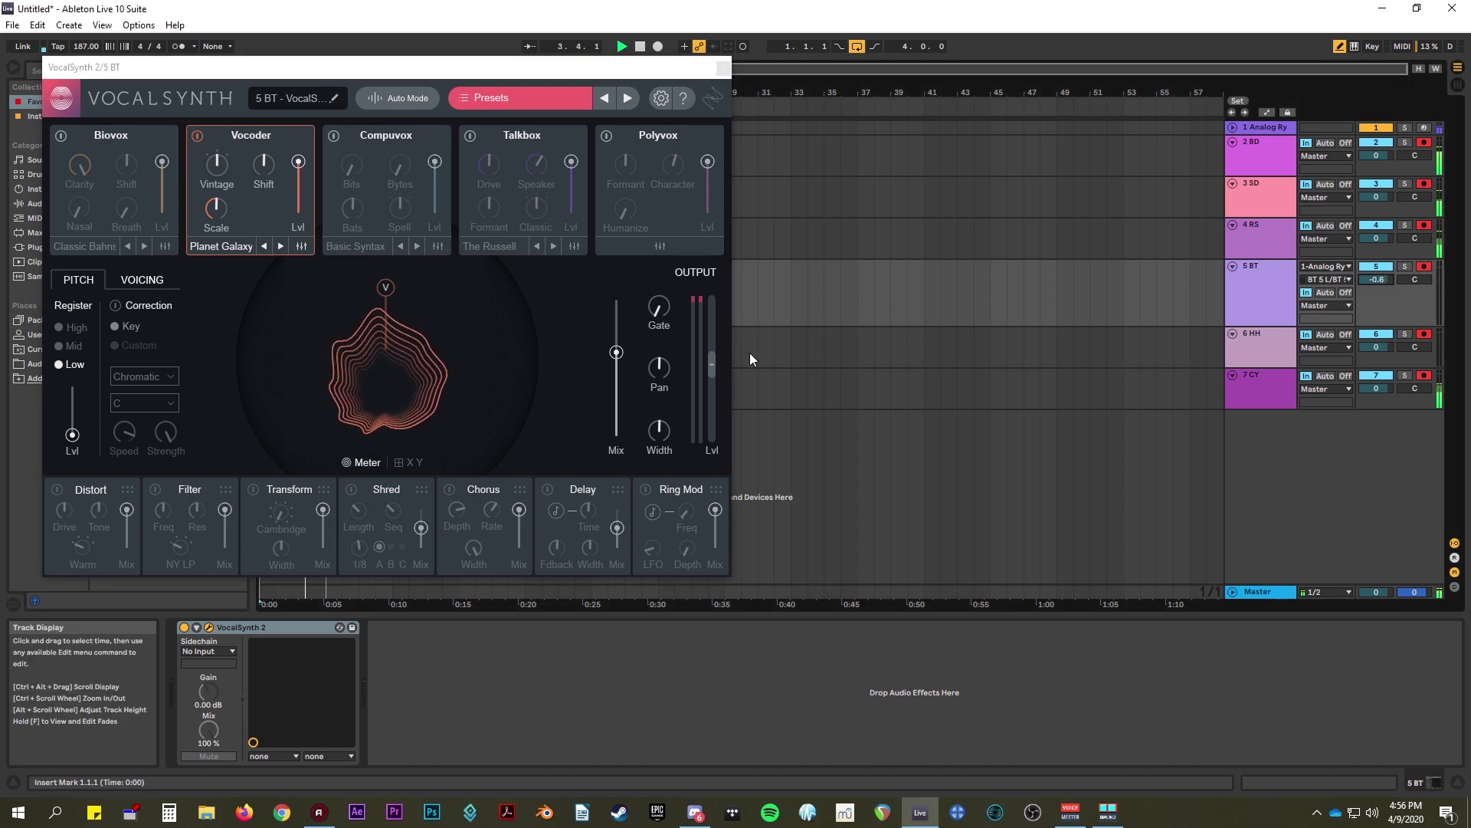
drag(707, 362, 714, 353)
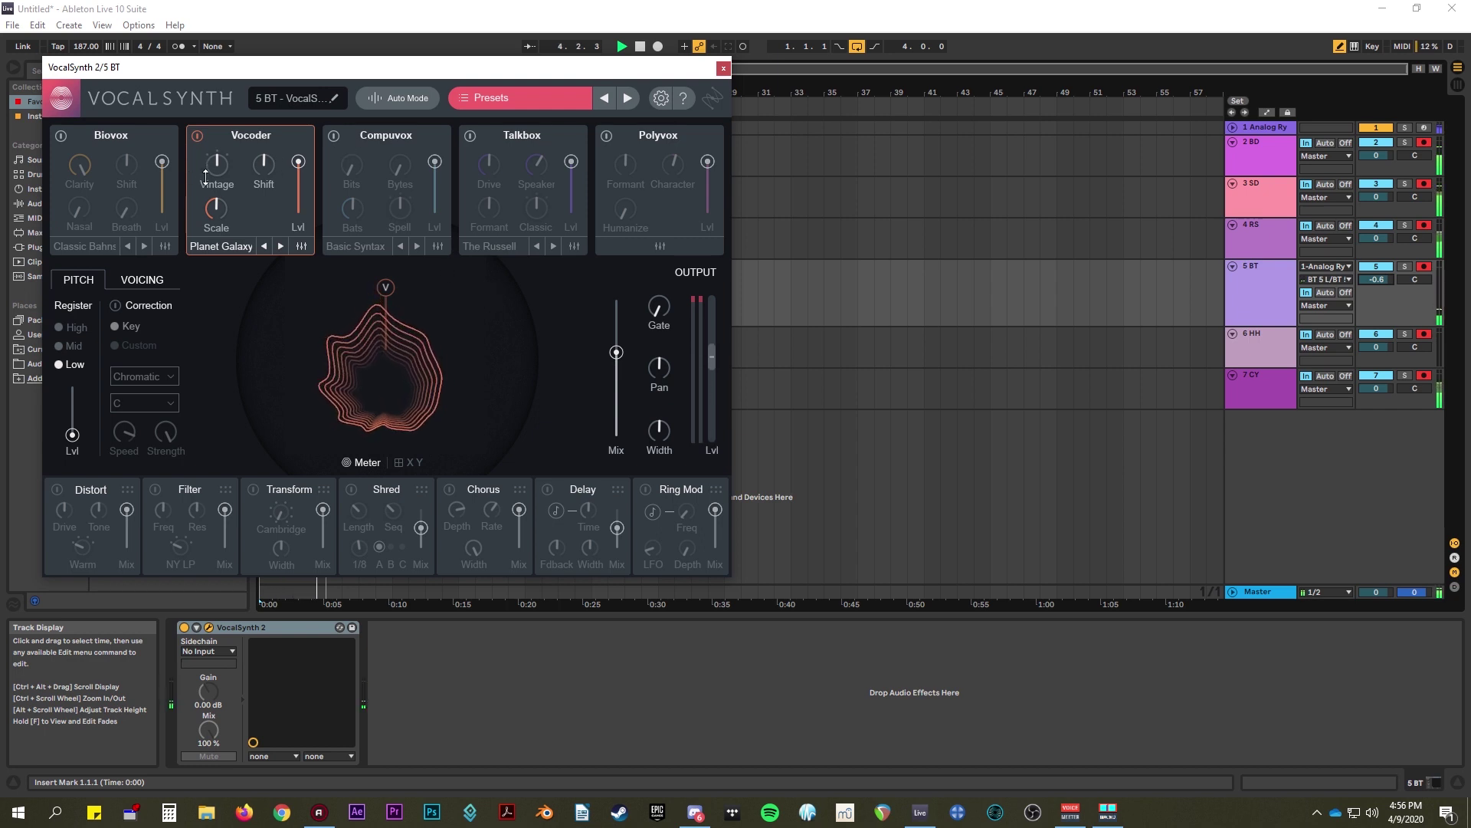
- Turn the Vocoder character to Hard, enable Compuvox with raised Bits, Bytes and Bats and Spell turned to Math, and close VocalSynth 2
drag(217, 164, 217, 180)
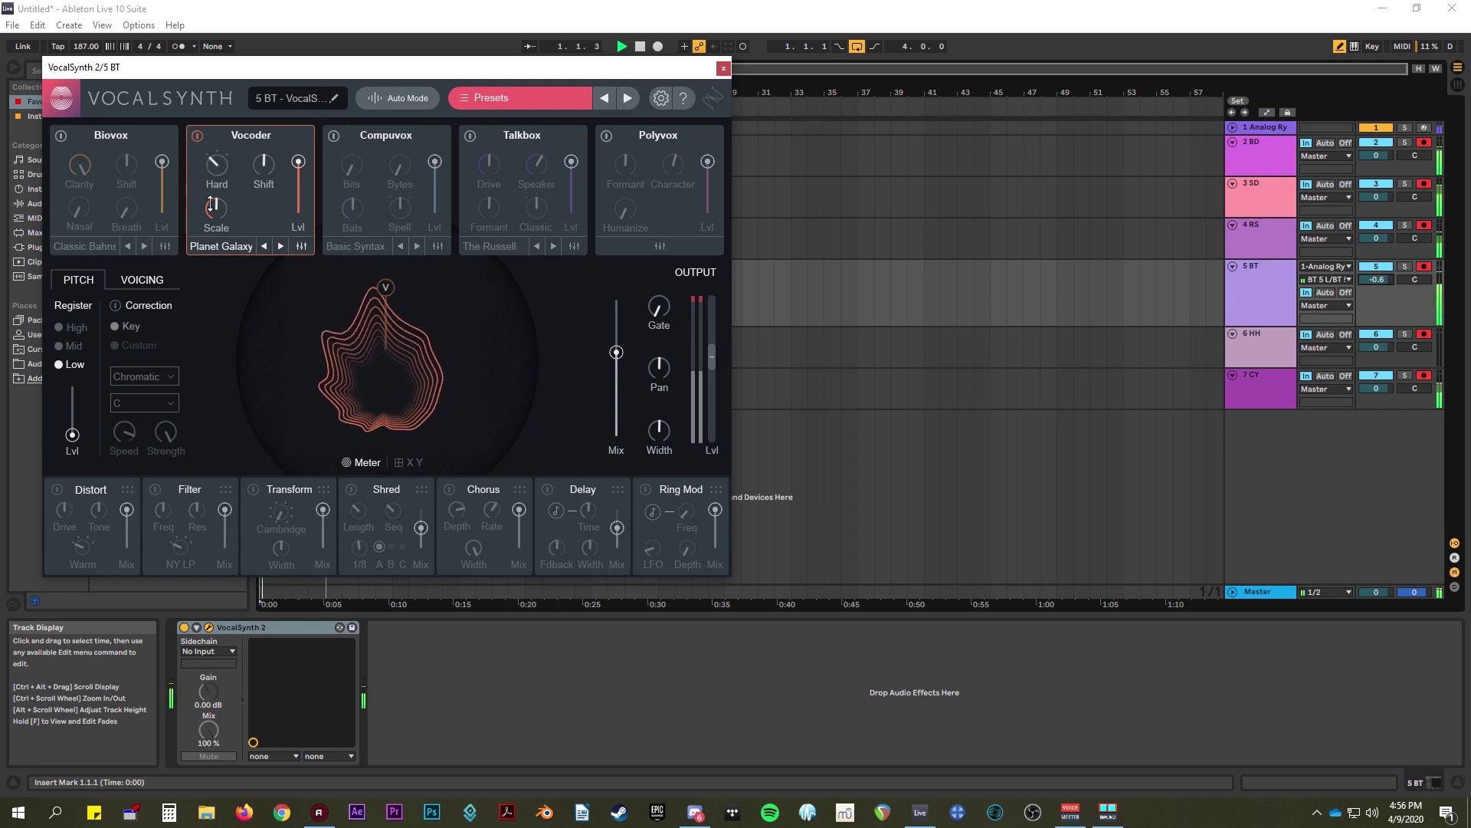
click(334, 135)
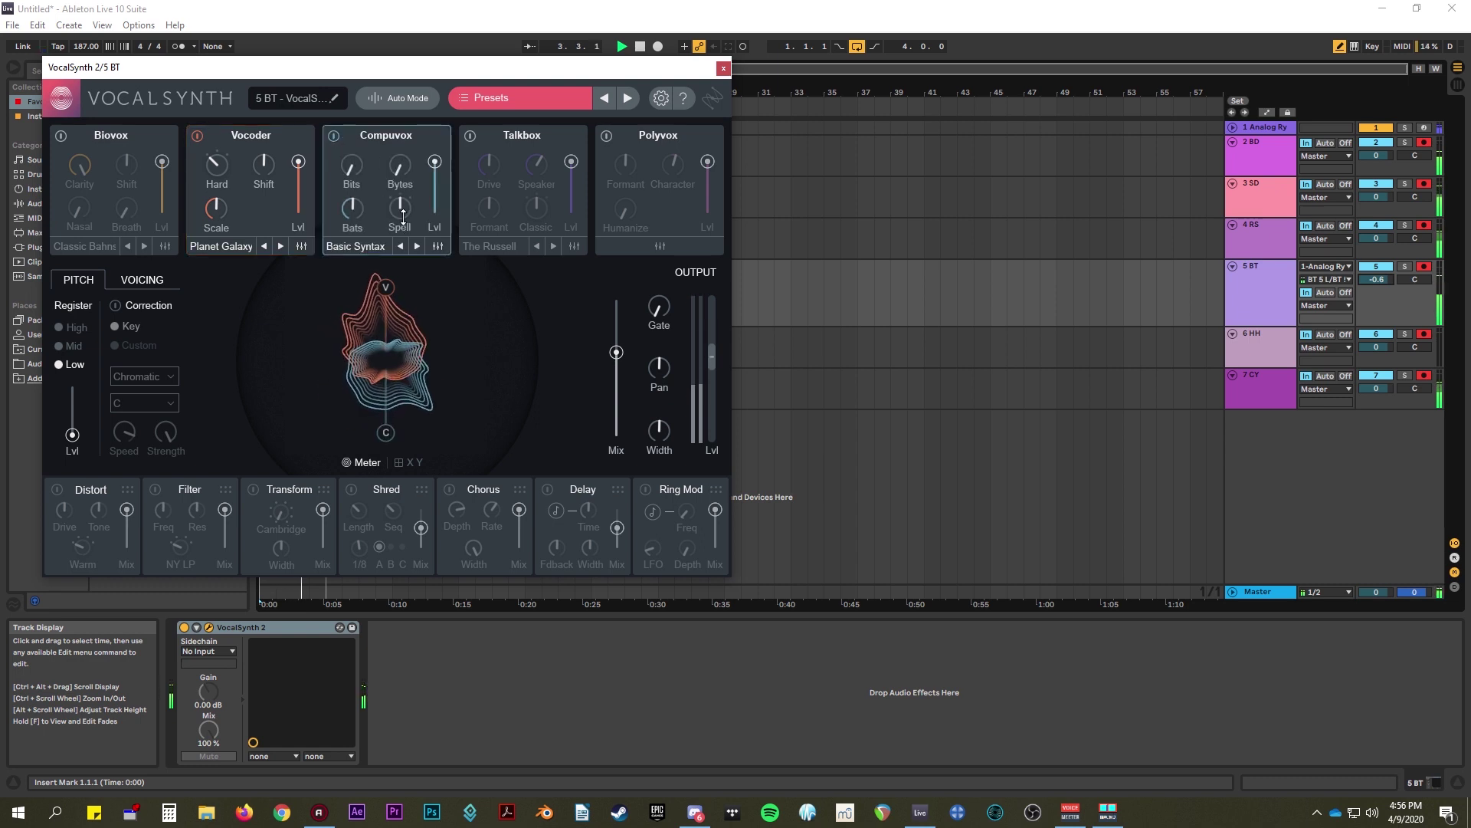
drag(352, 208, 400, 141)
drag(399, 207, 399, 191)
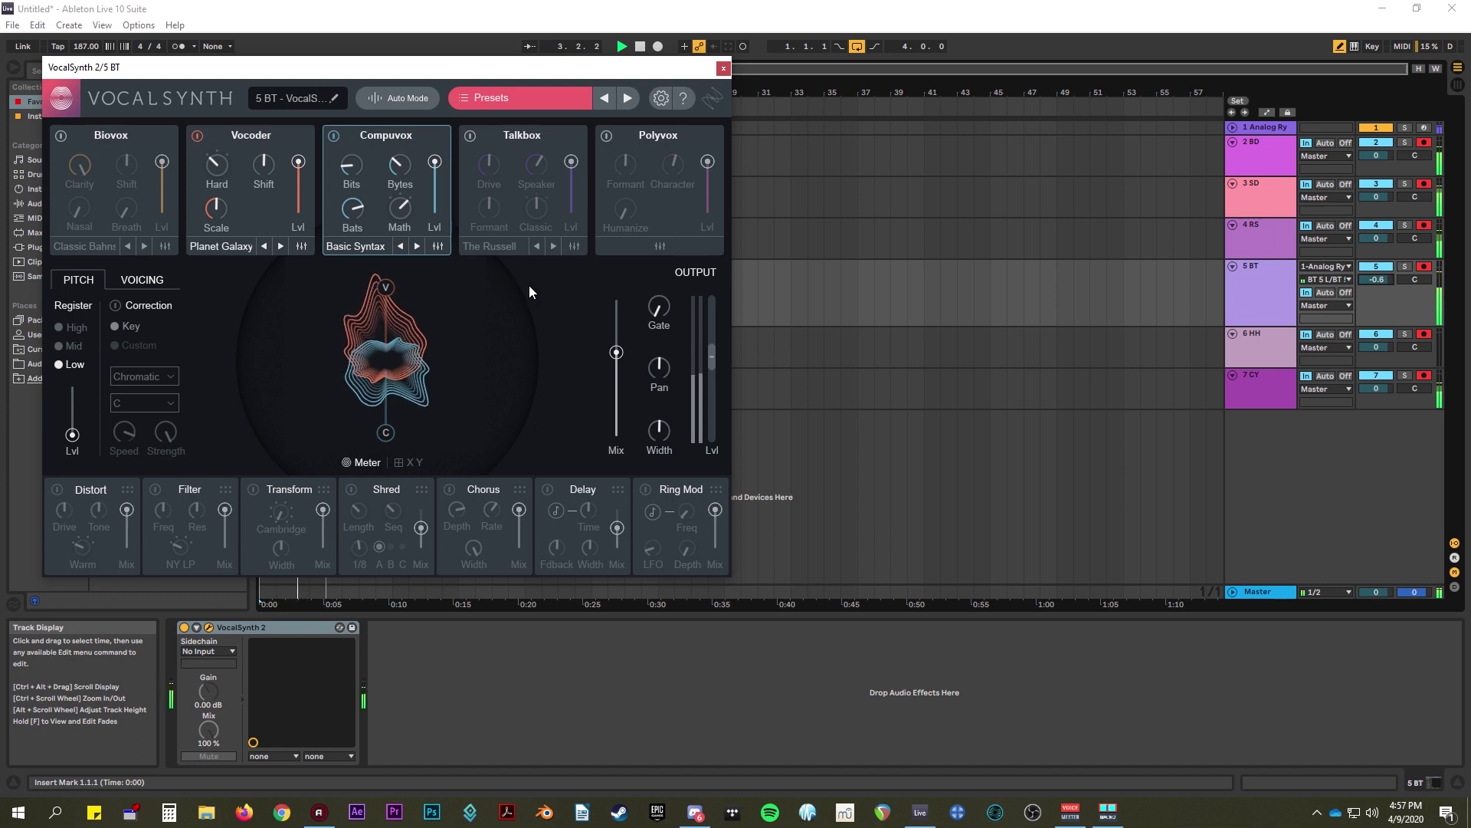
click(723, 68)
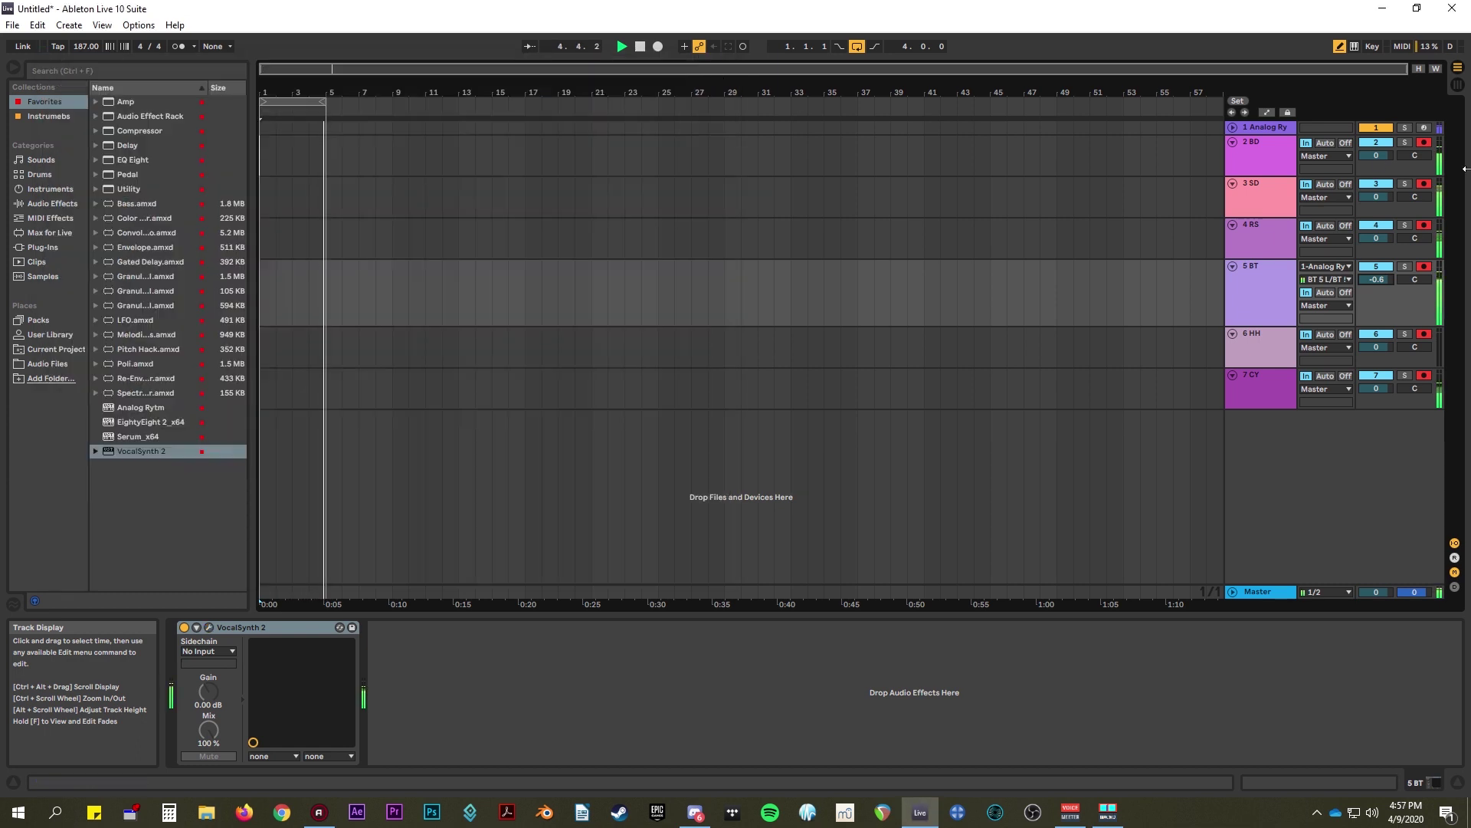
- Load Pitch Hack on the SD track, with its transposition at +12 st and Rate at 1/2
click(1257, 202)
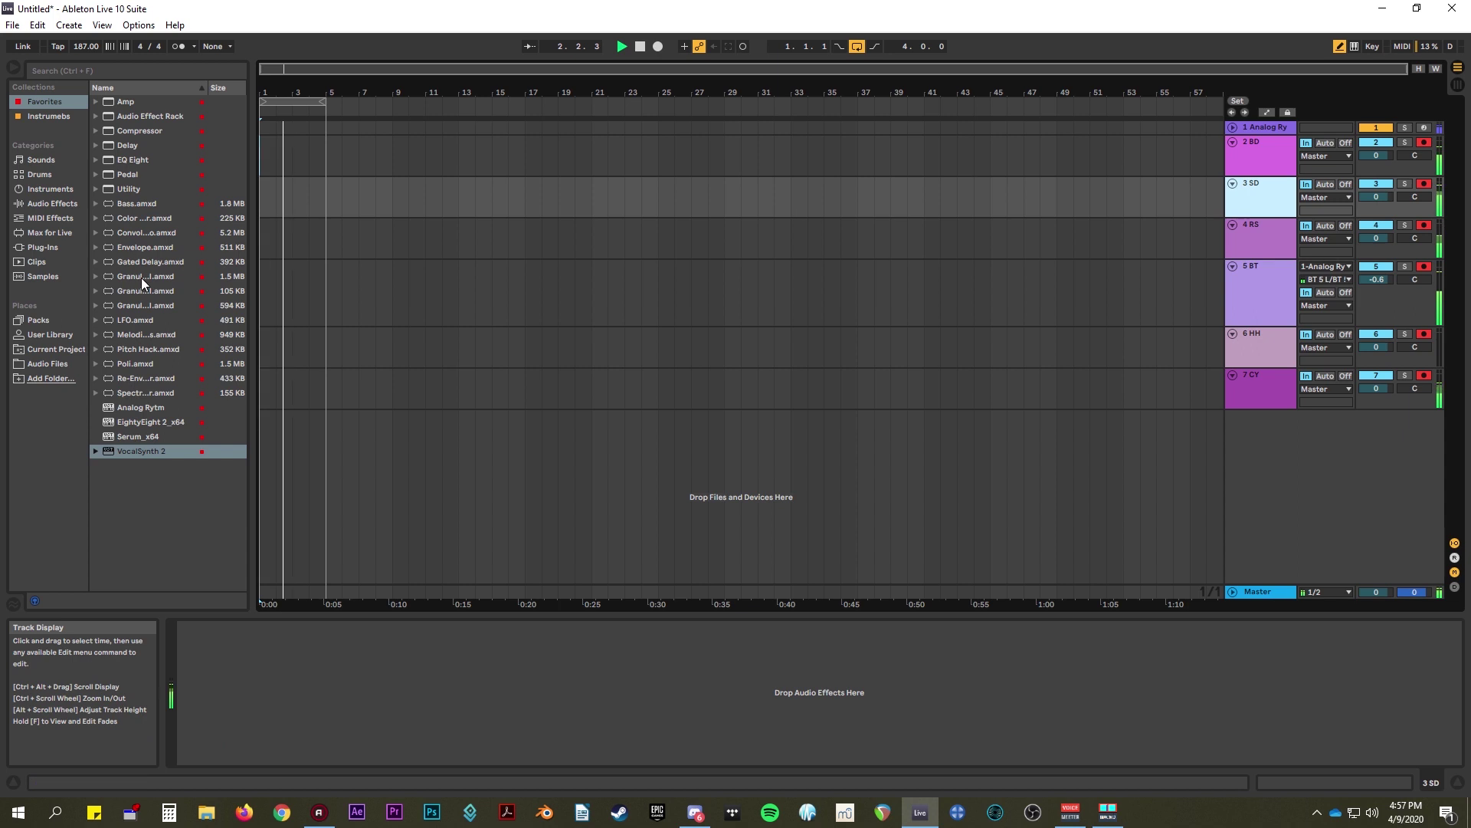
double_click(134, 348)
drag(260, 670, 261, 650)
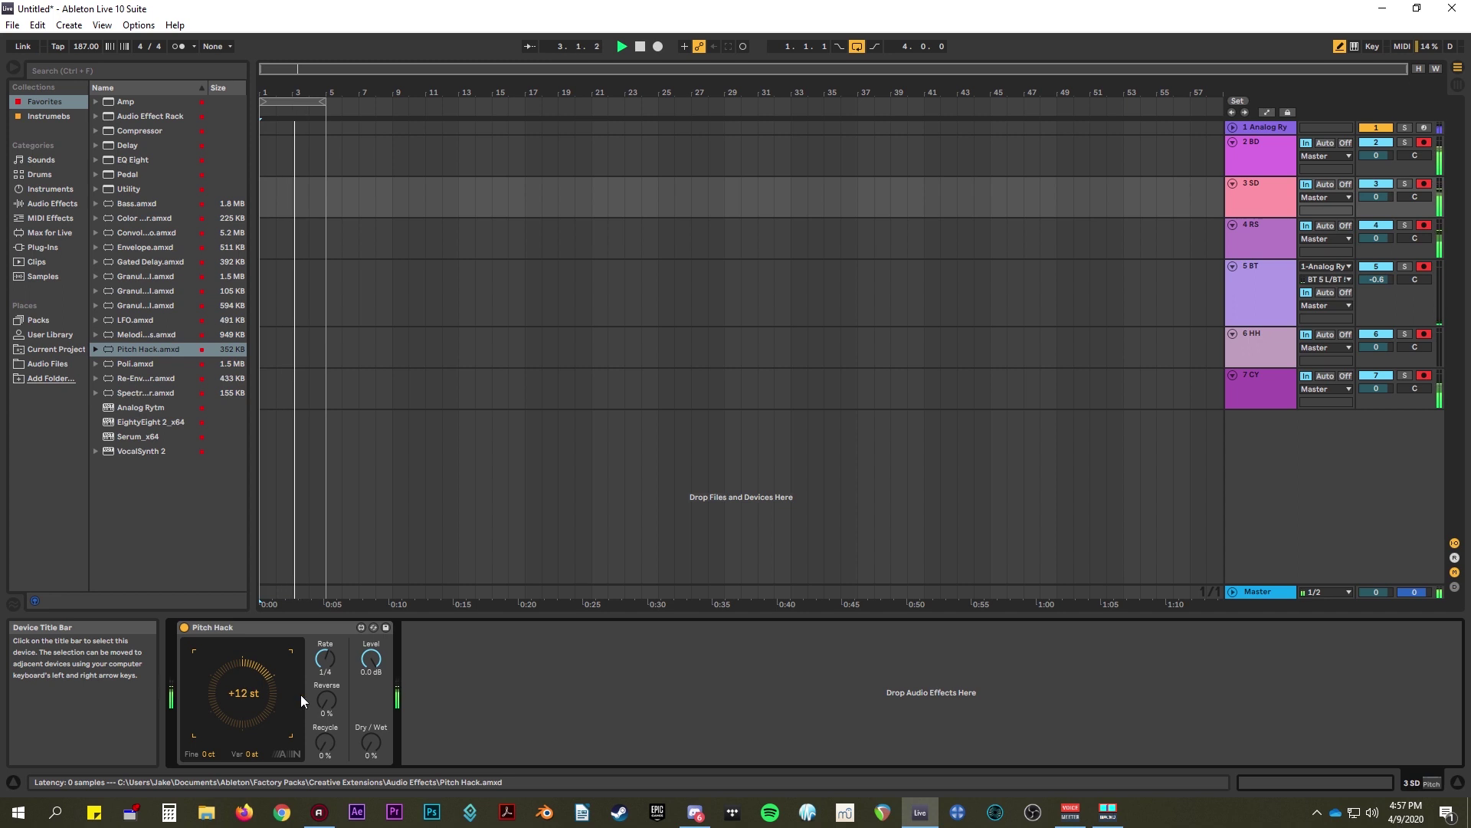
click(325, 657)
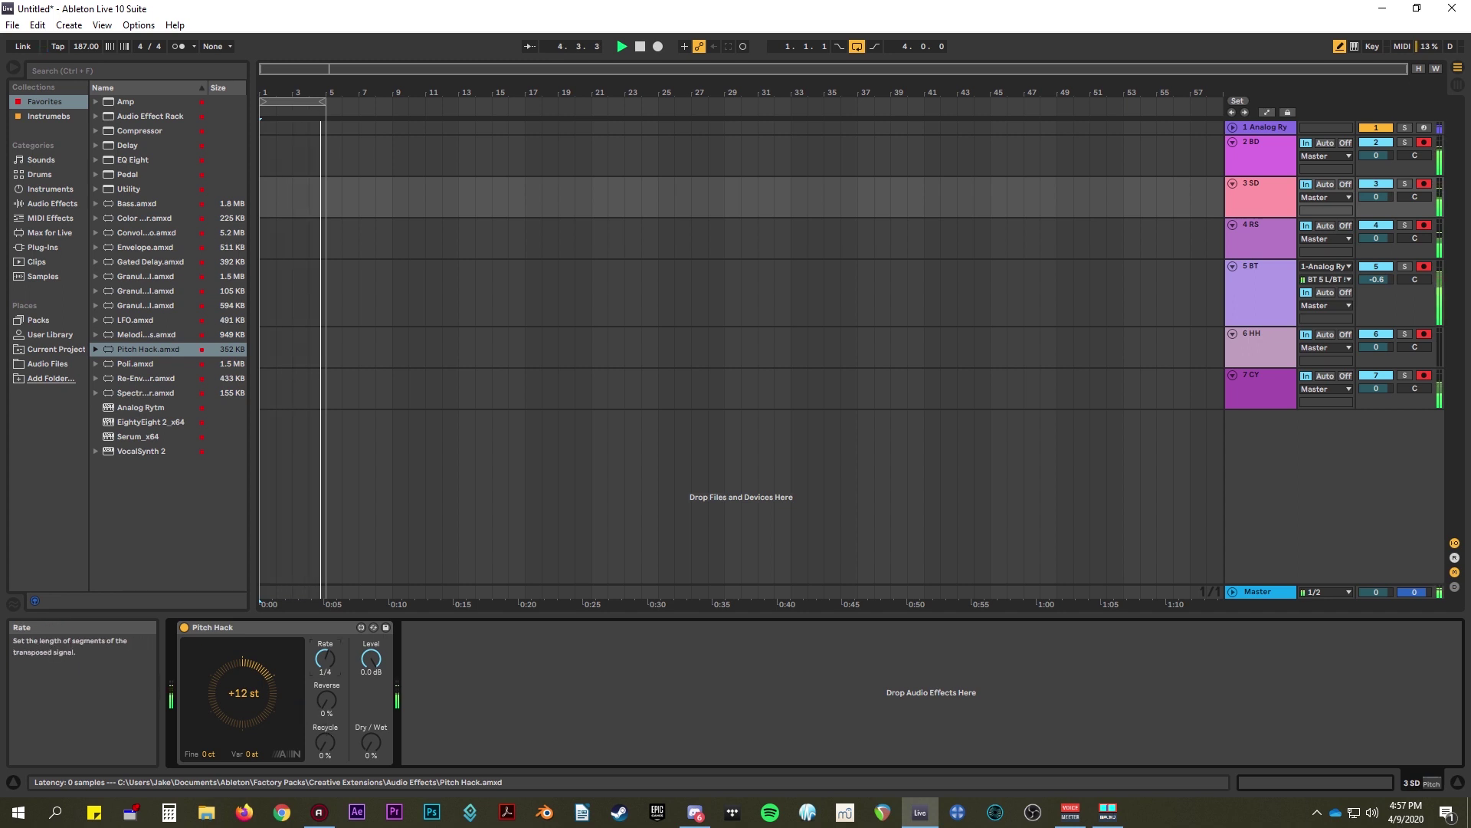
key(Up)
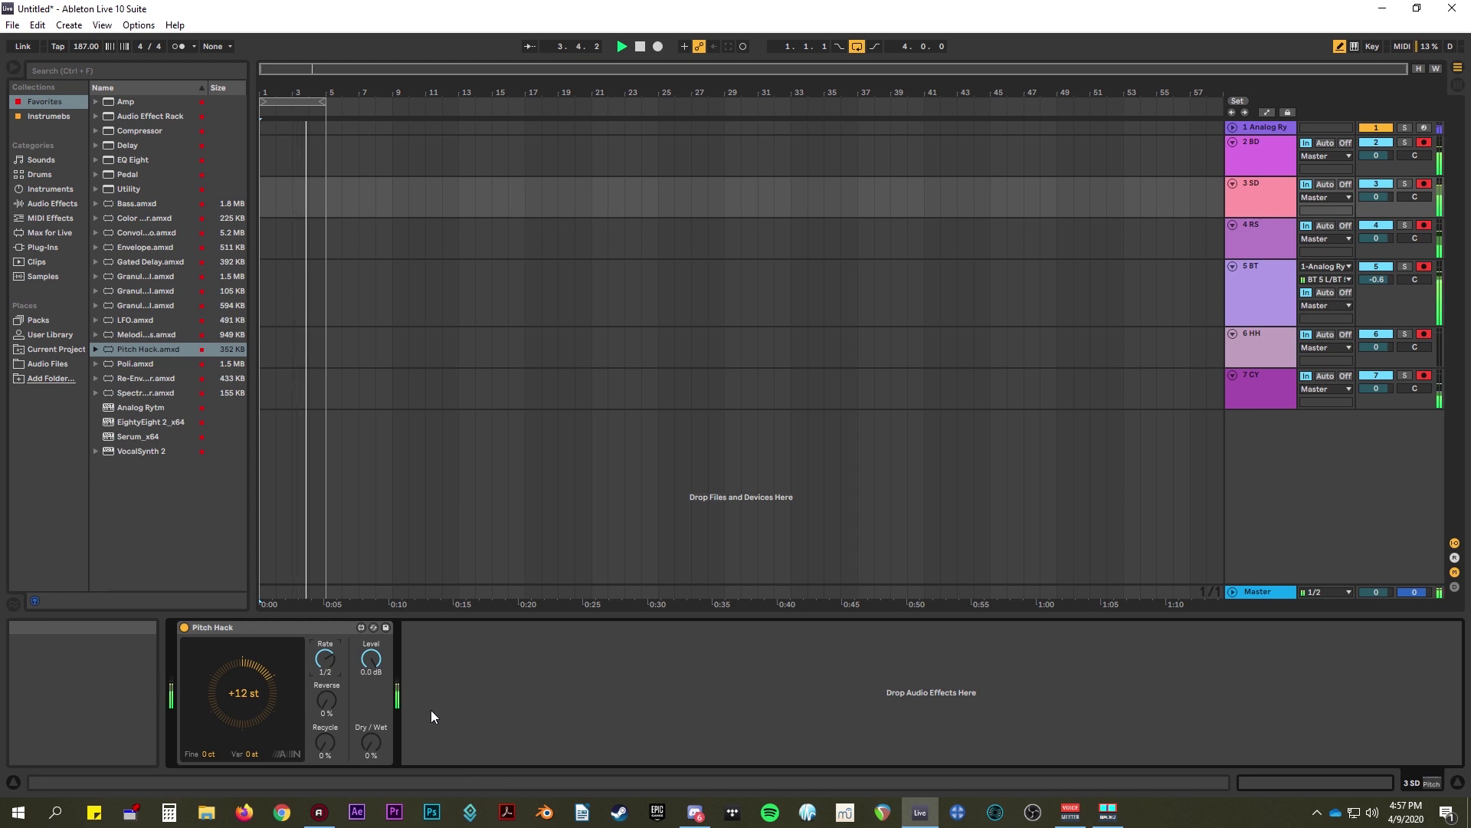
- Set Pitch Hack's transposition to +6 st, Reverse to 6%, Recycle to 30% and Dry/Wet to about 18%
drag(371, 741, 371, 713)
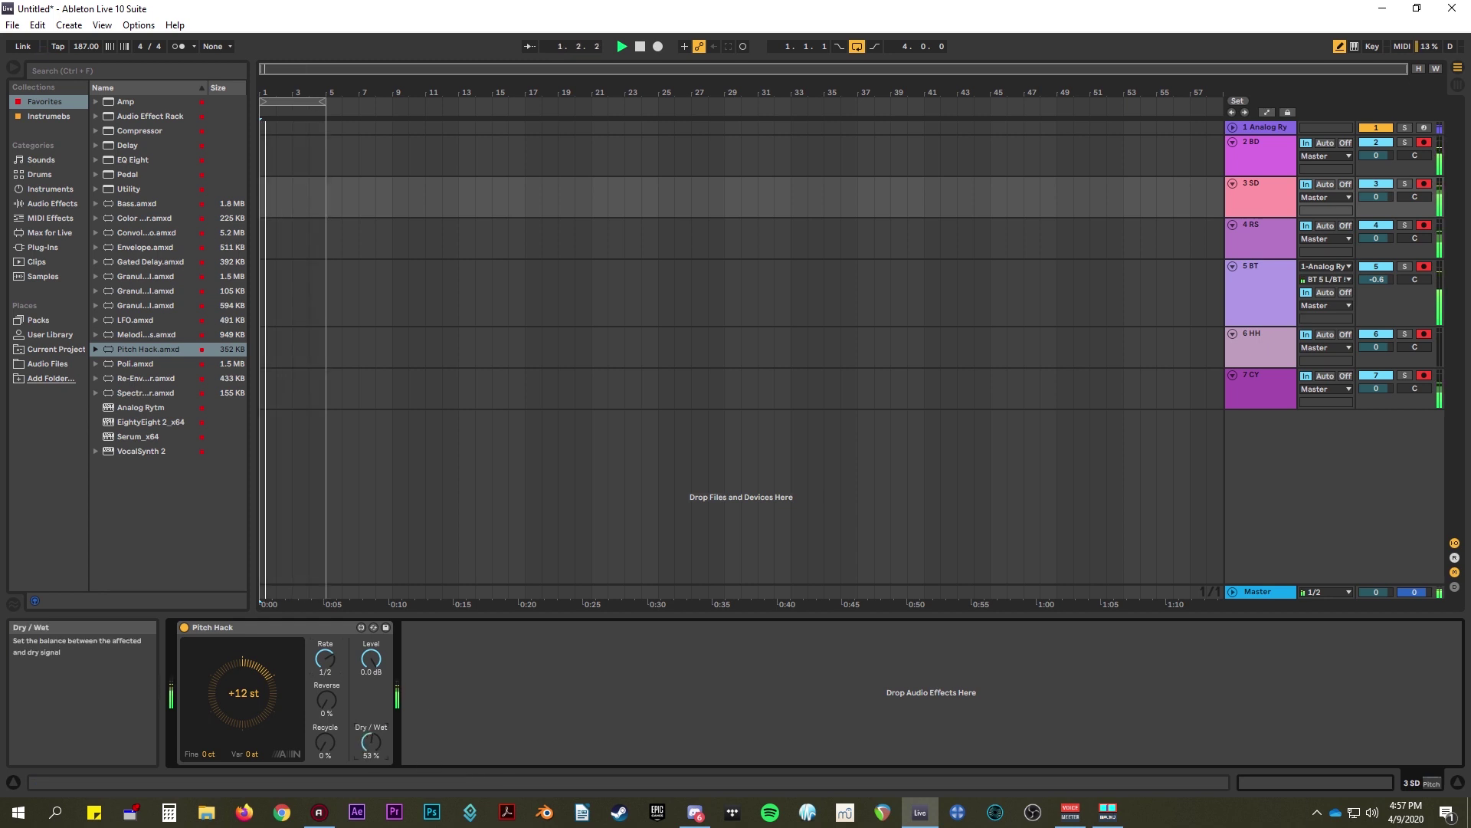
drag(369, 747, 369, 755)
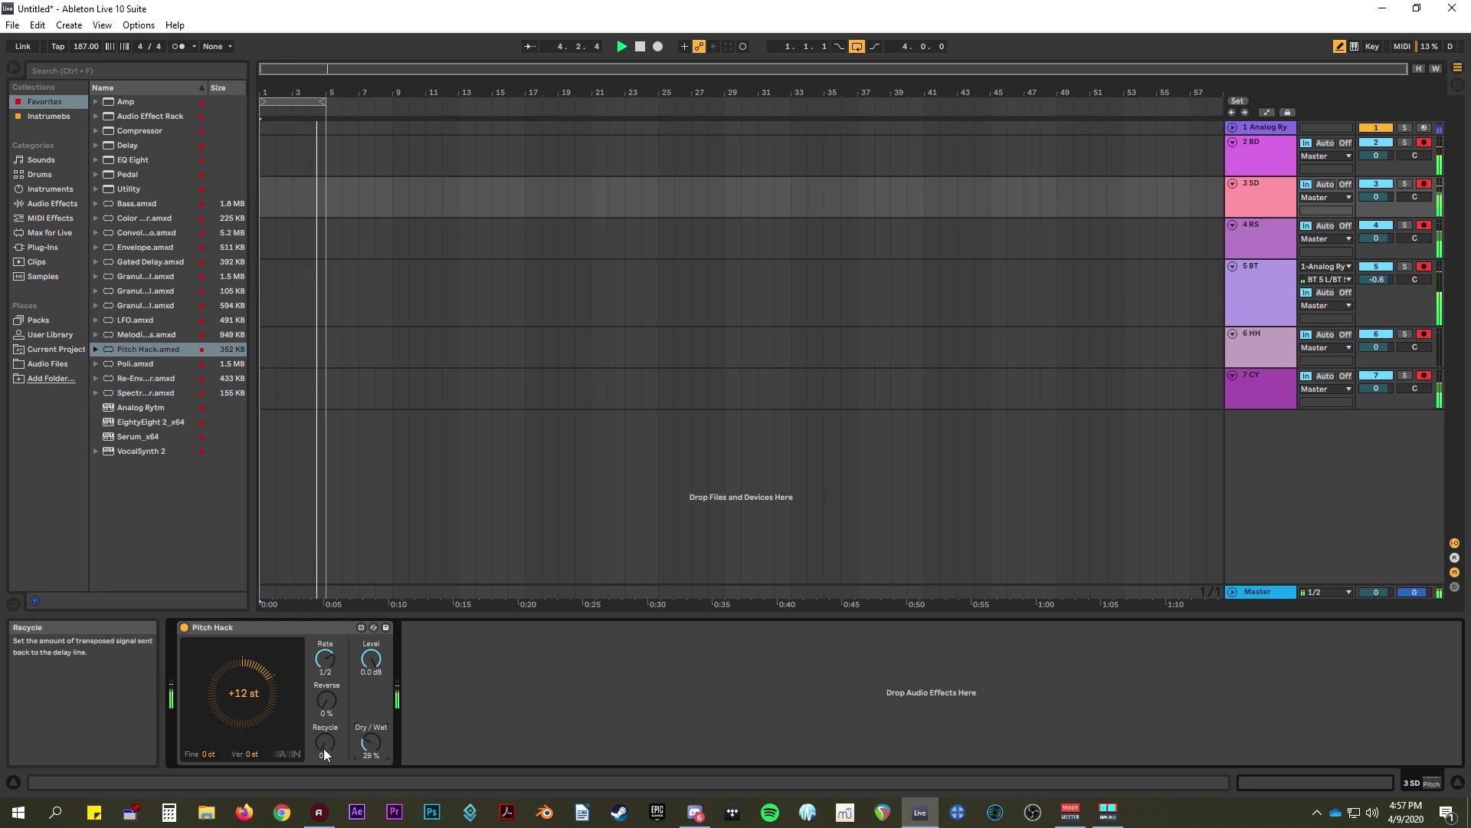
drag(262, 693, 262, 728)
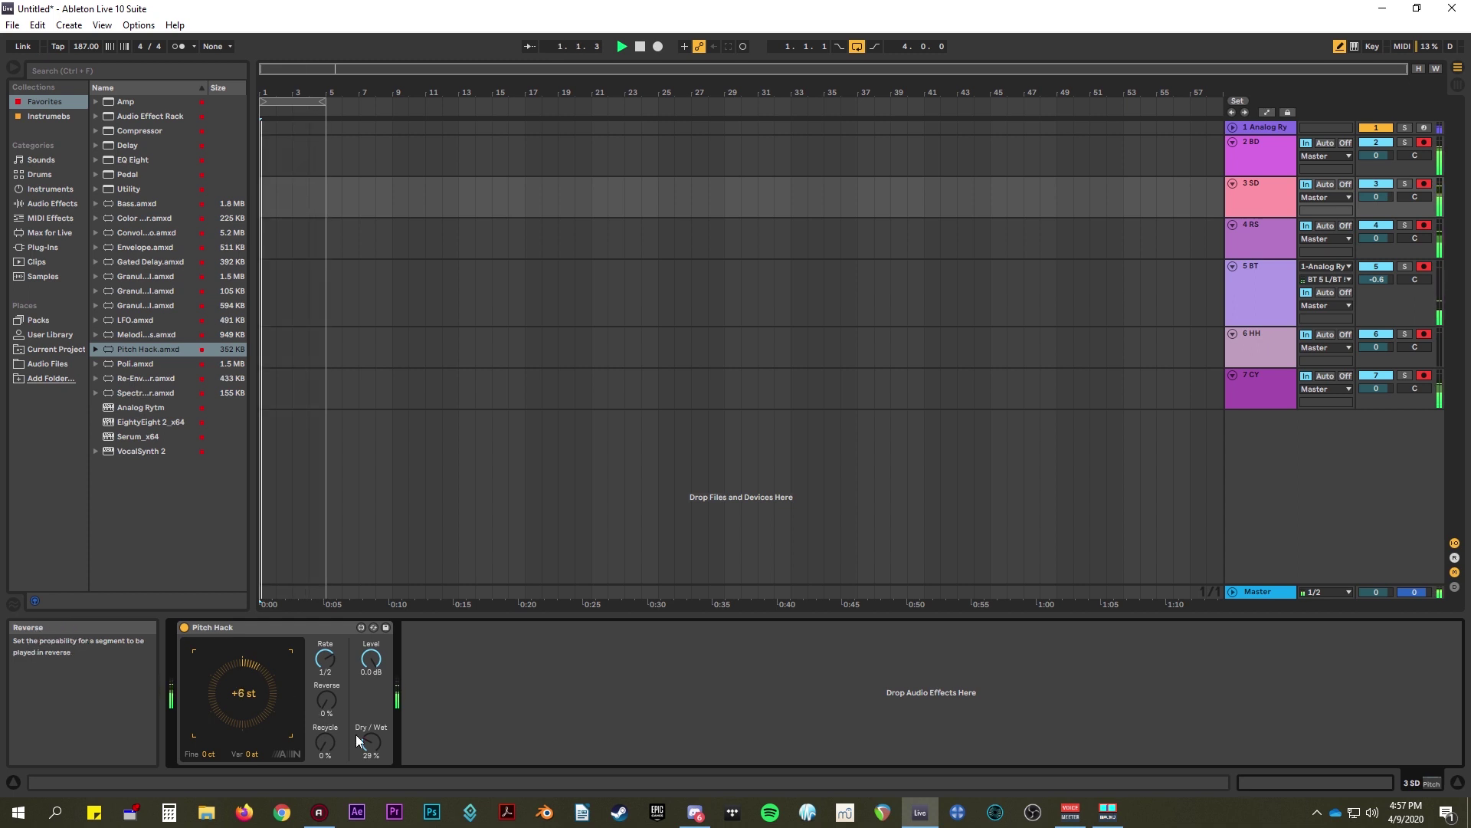
drag(326, 729, 360, 737)
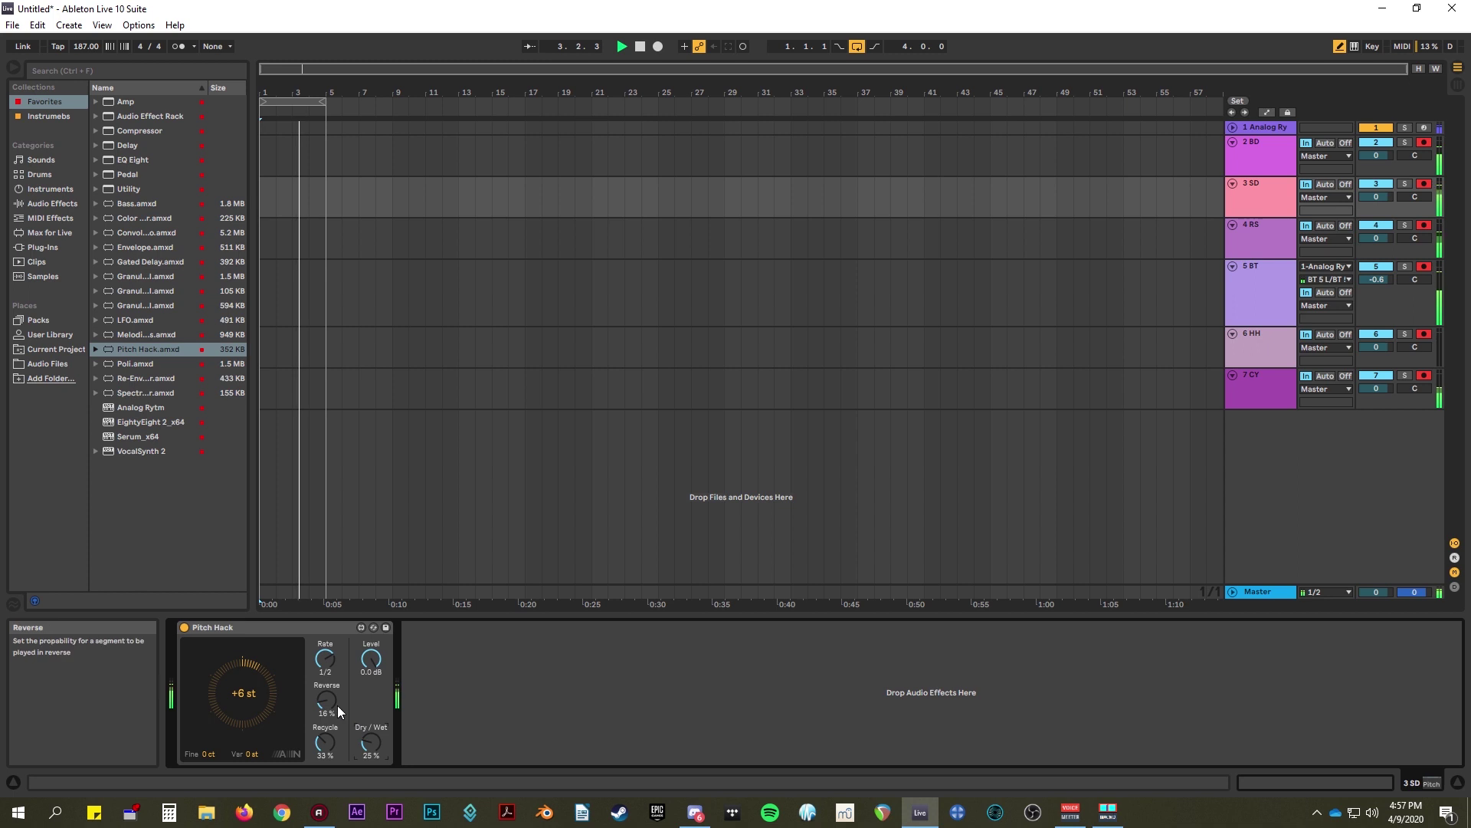
drag(327, 700, 326, 709)
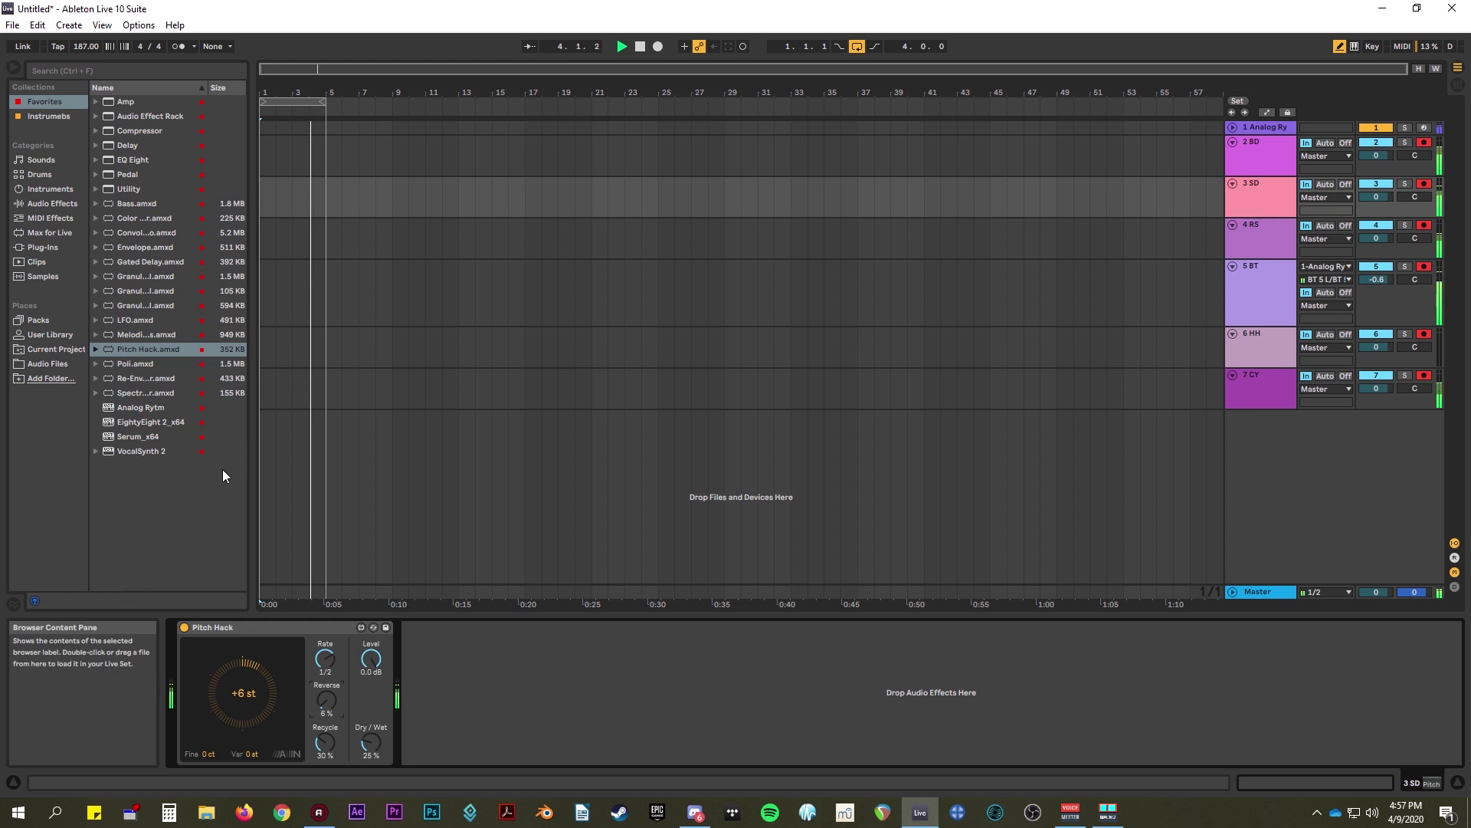
drag(370, 741, 371, 748)
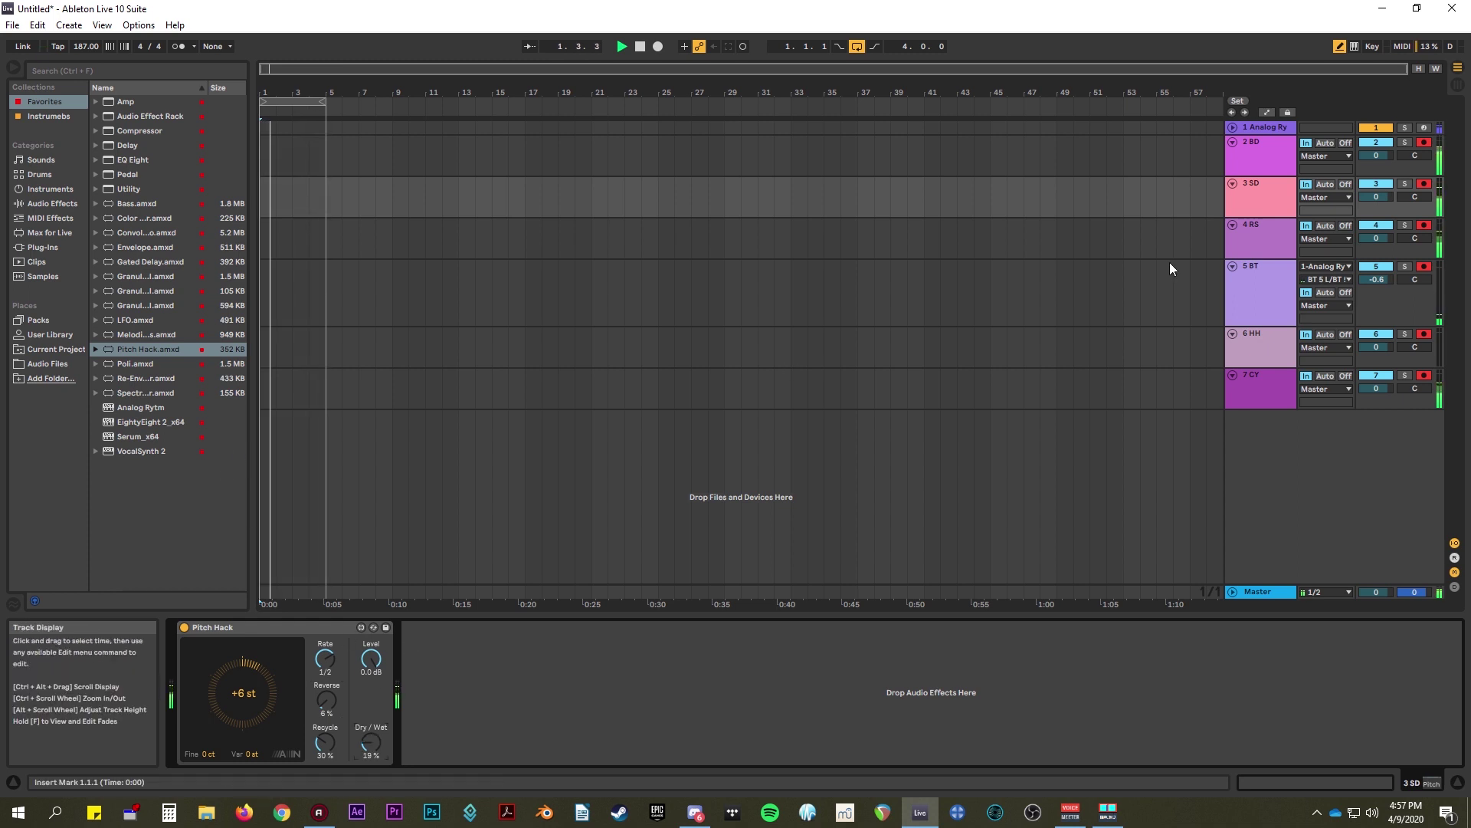
- Load Auto Filter from the audio effects onto the BD track
click(1275, 167)
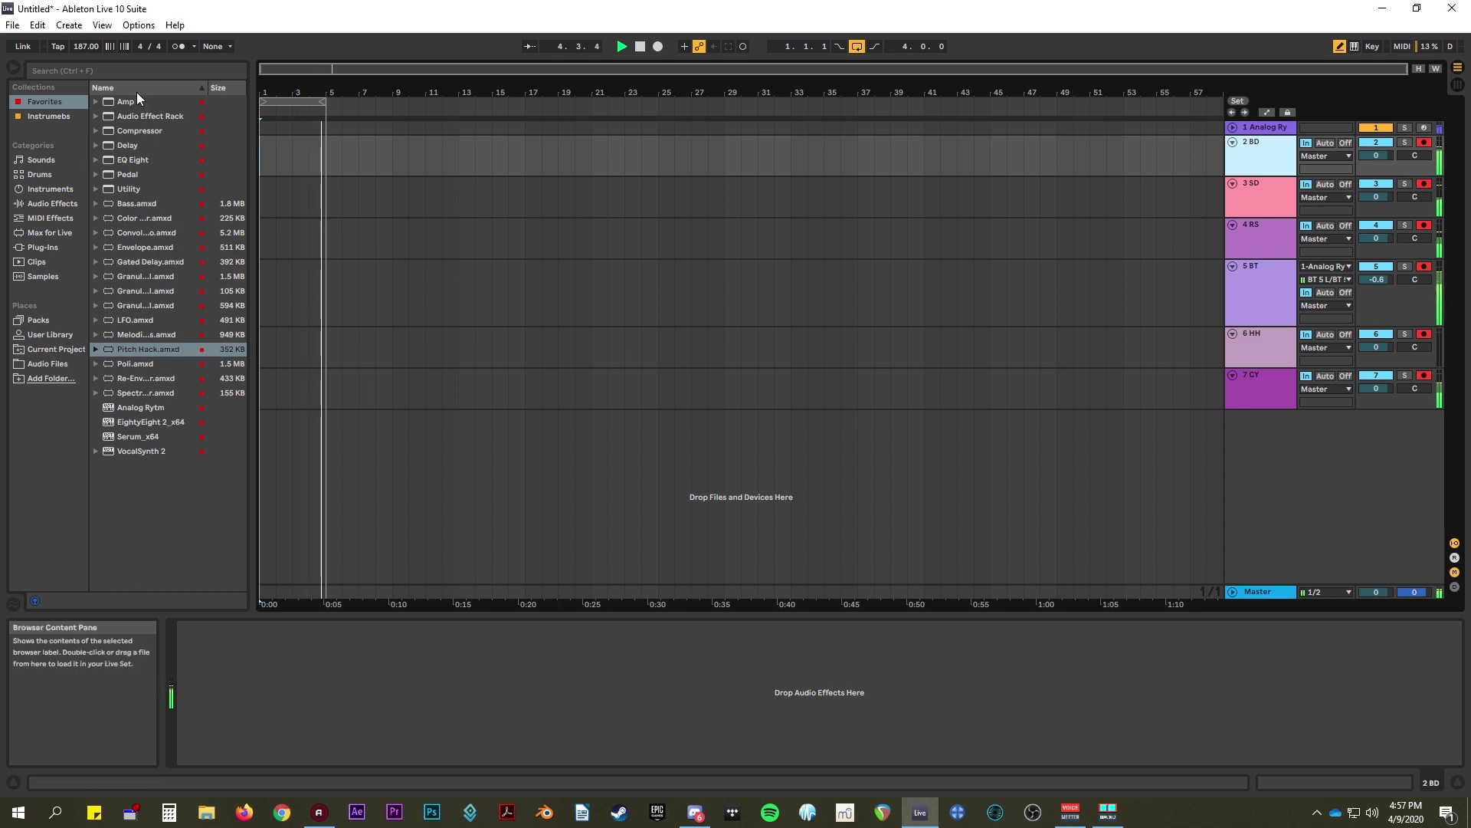
click(137, 68)
text(a)
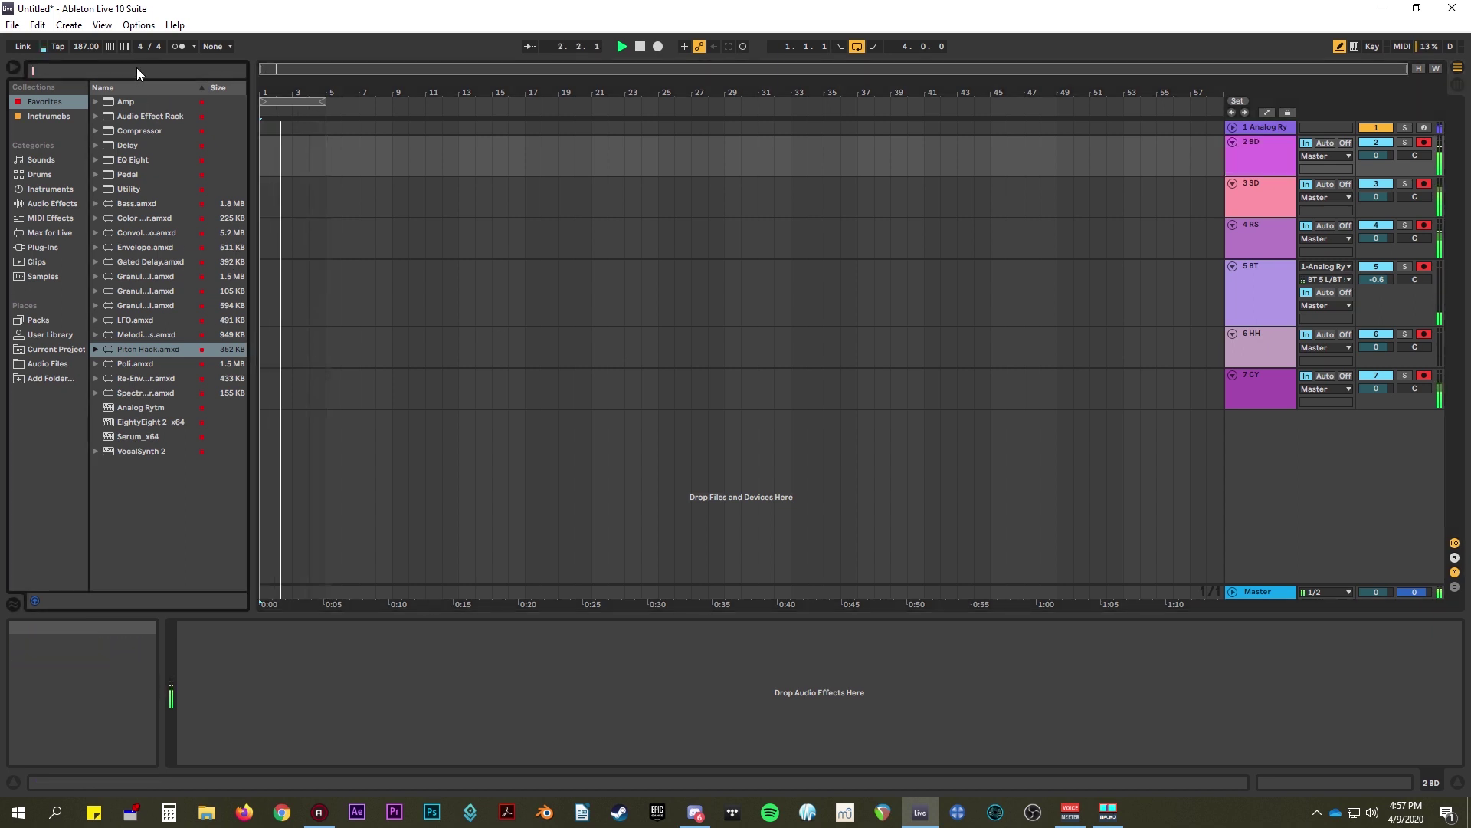
click(57, 204)
double_click(155, 129)
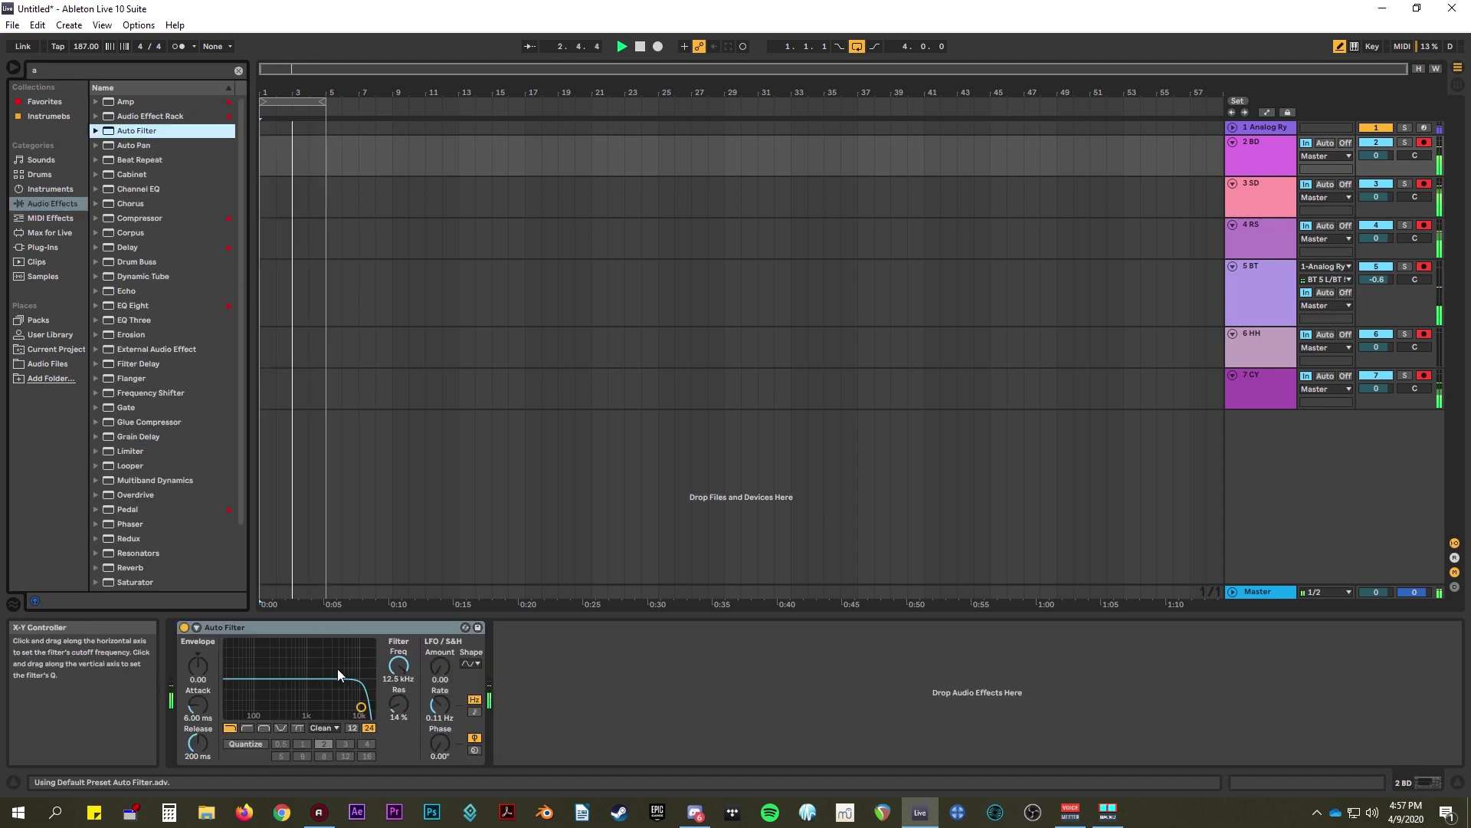
- Tempo-sync Auto Filter's LFO at rate 1 with amount 21.4, and set Envelope to -109, cutoff to 2.05 kHz and resonance to 31%
drag(433, 669, 434, 605)
click(474, 713)
drag(438, 676, 438, 651)
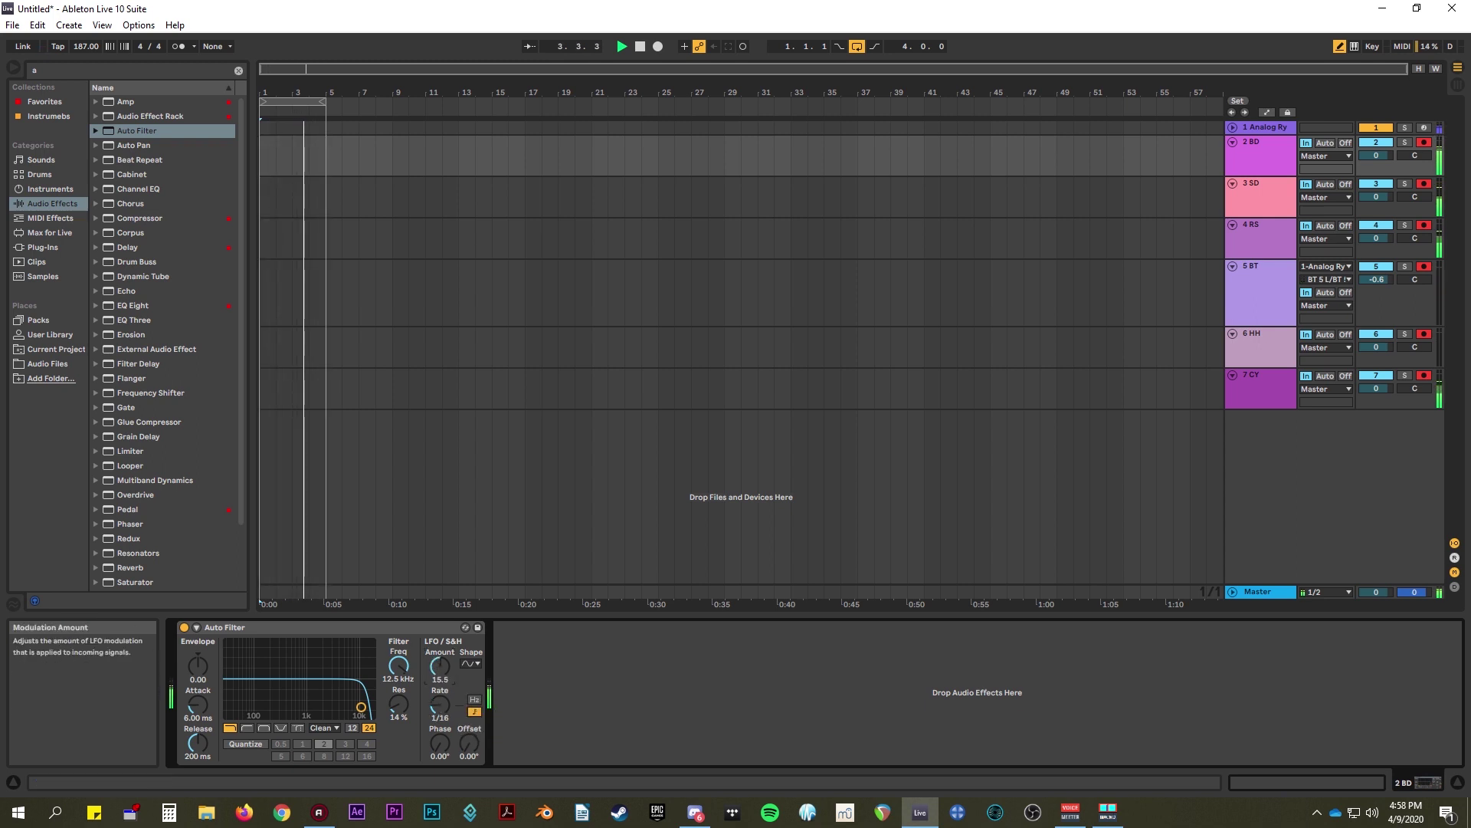
drag(440, 703, 440, 689)
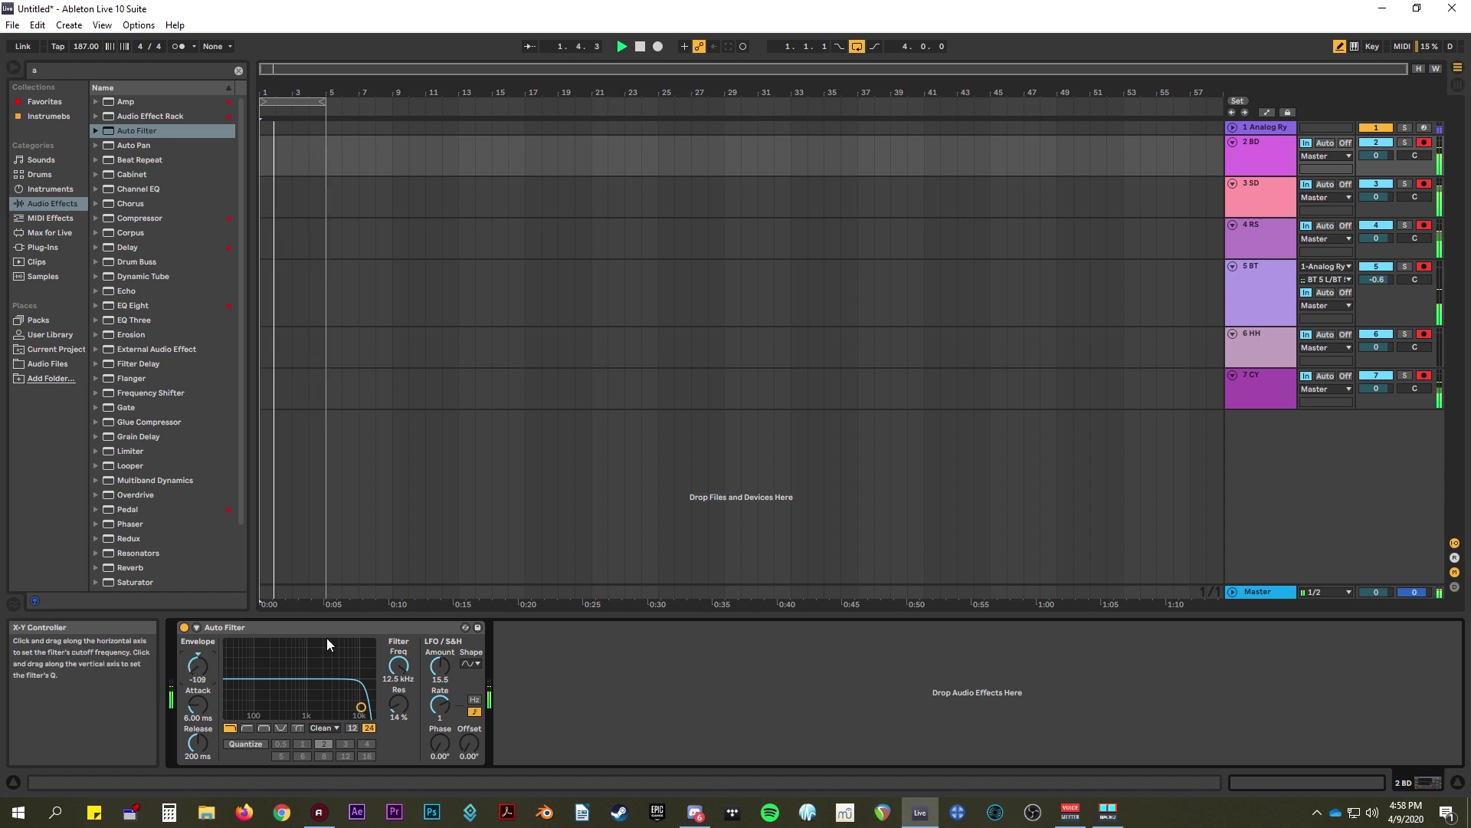
drag(361, 706, 322, 696)
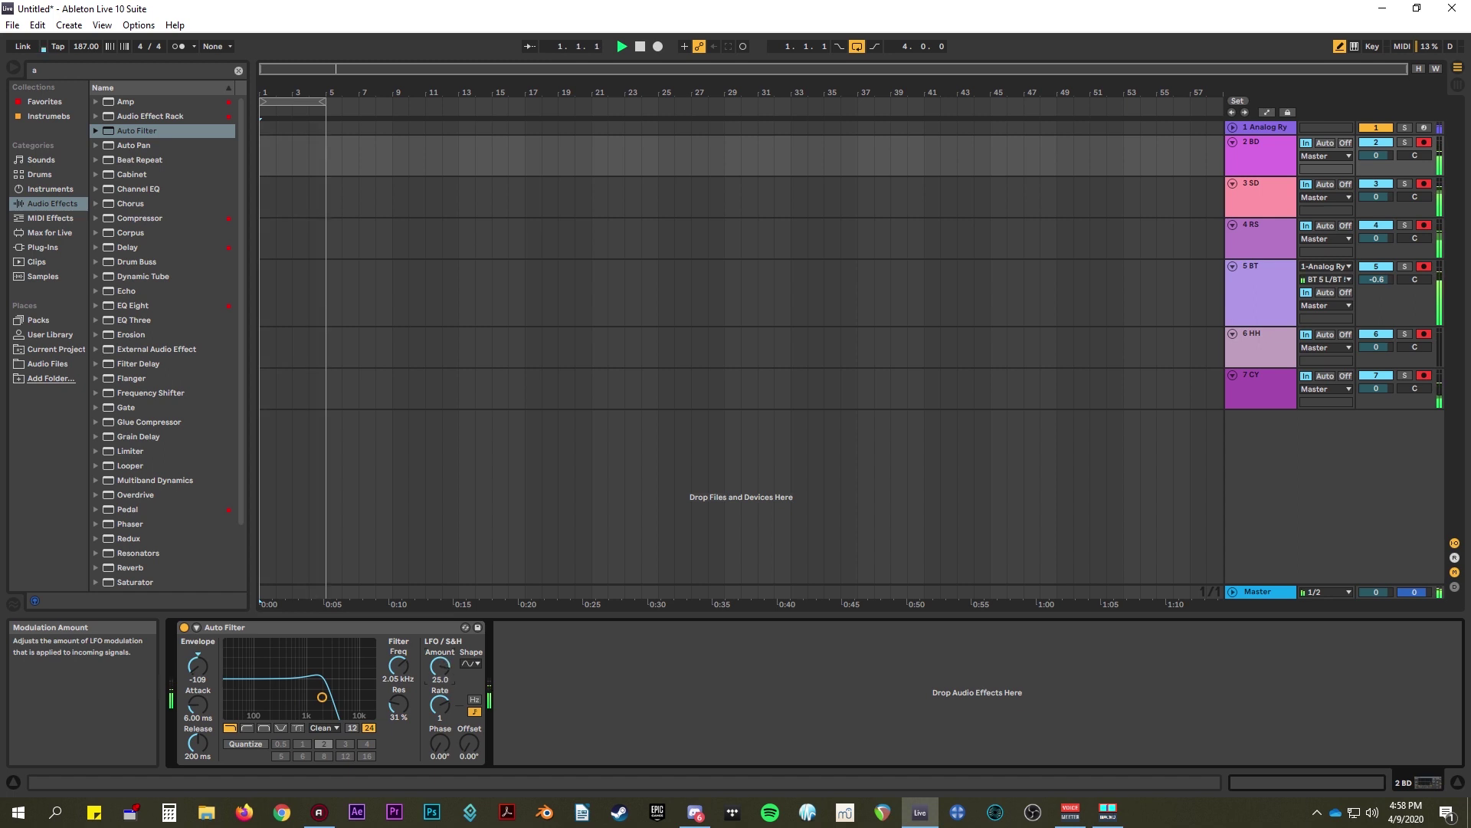
drag(448, 665, 448, 676)
click(1266, 155)
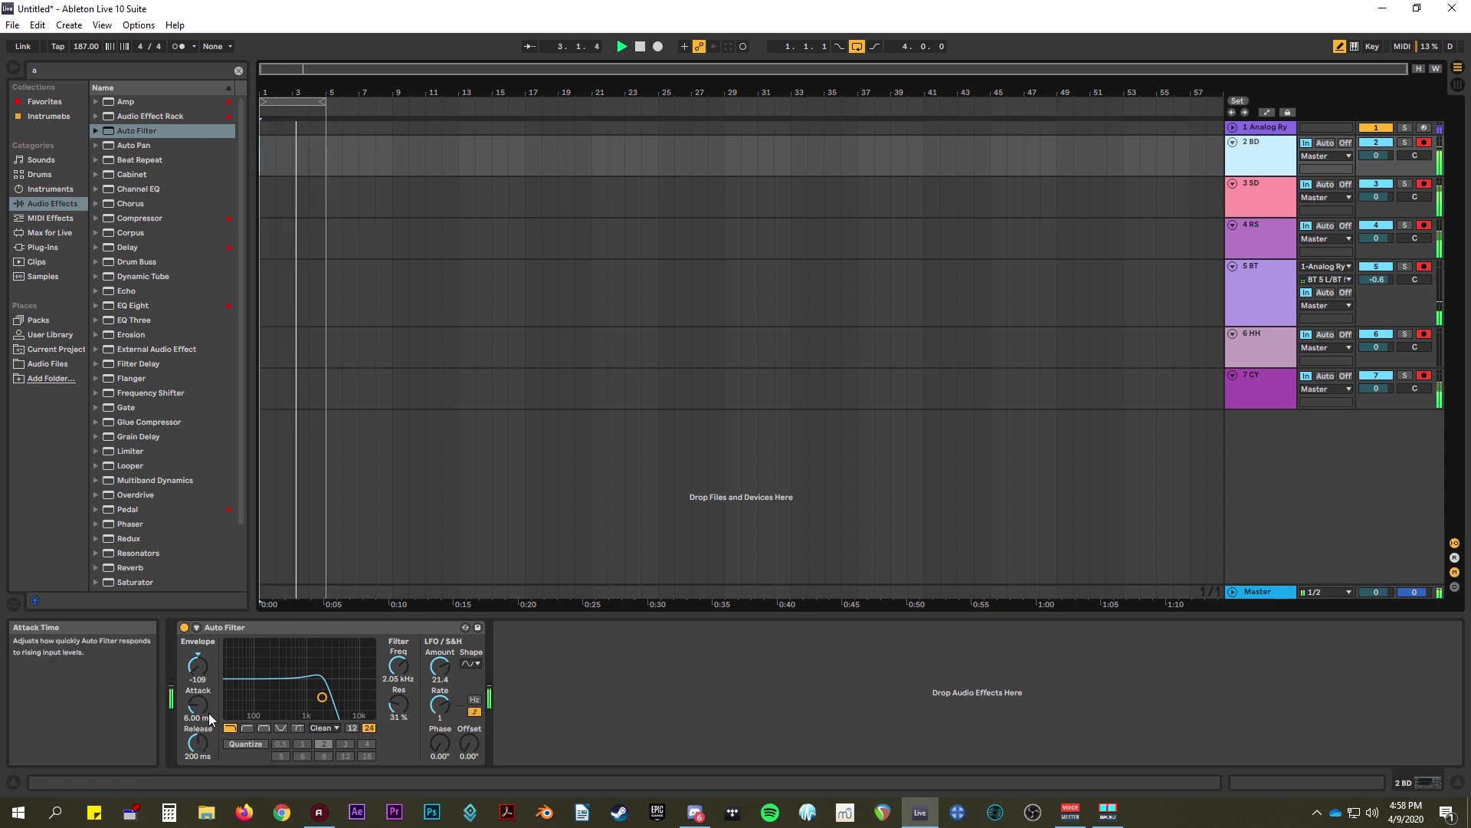
- Set Auto Filter's synced LFO rate to 1/4 and lower its cutoff to 54.3 Hz
mouse_move(448, 699)
mouse_down()
mouse_move(447, 727)
mouse_move(444, 706)
mouse_up()
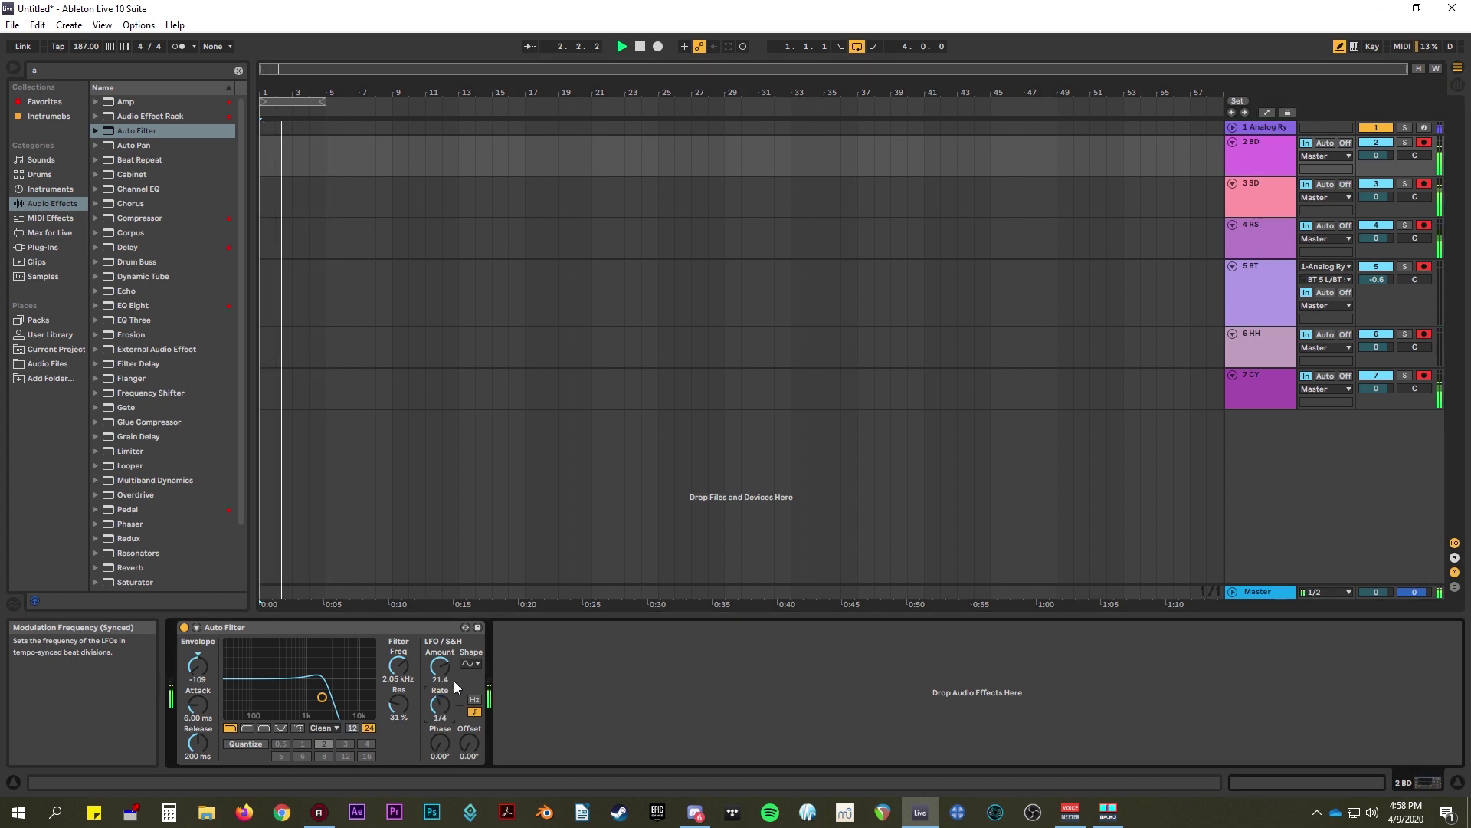
click(475, 699)
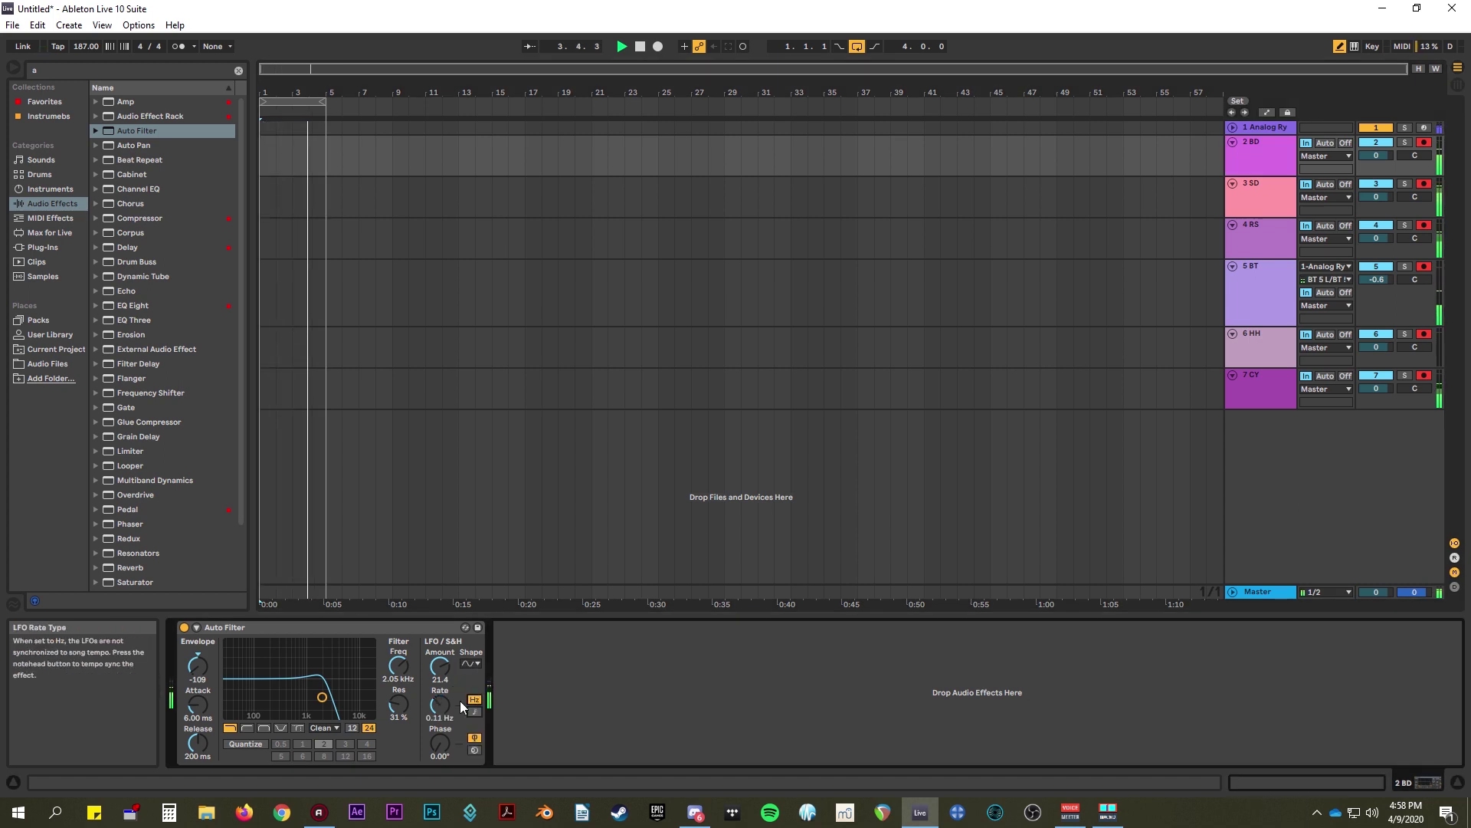
click(474, 712)
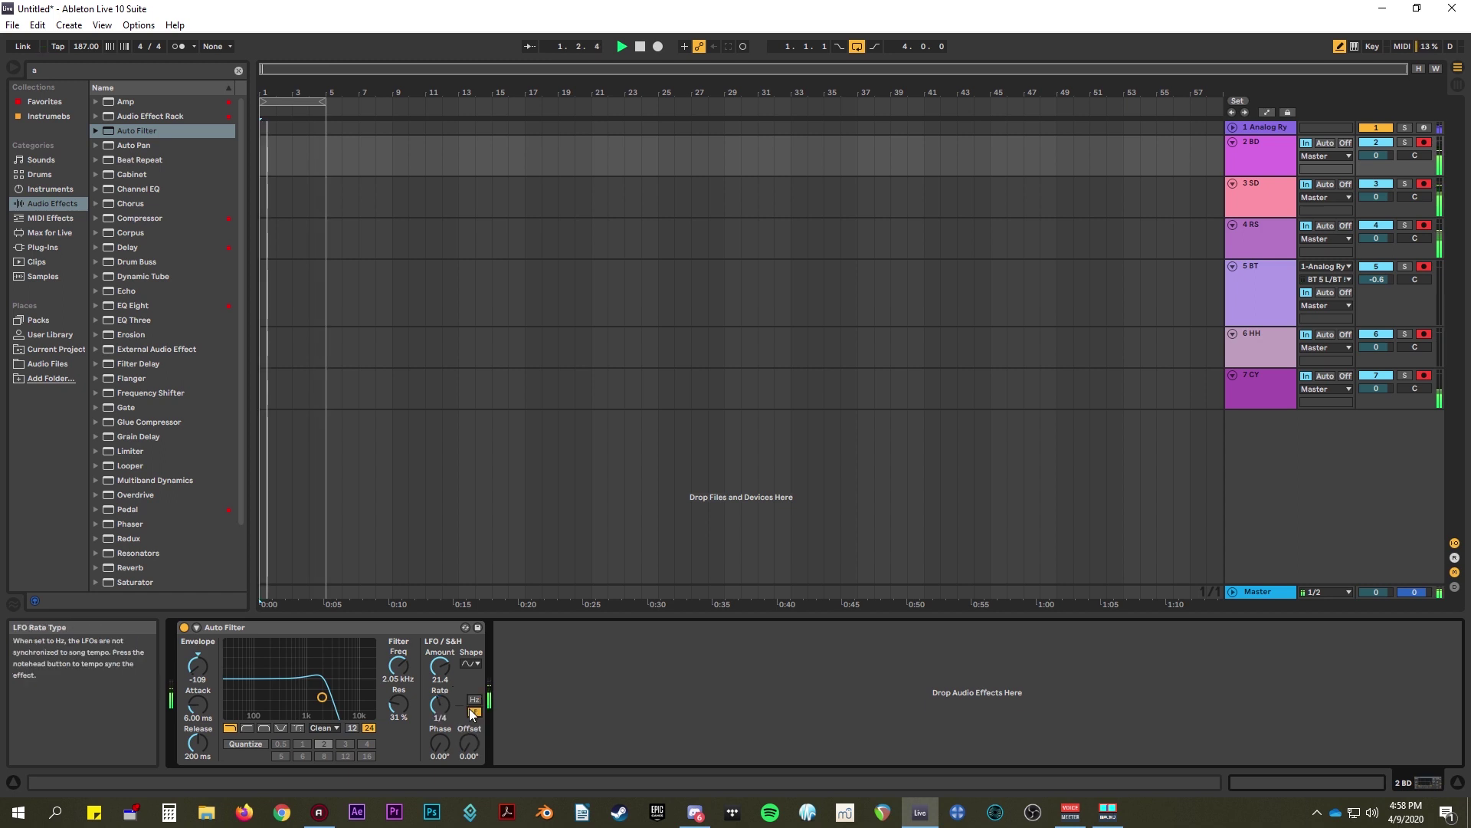
drag(397, 676, 396, 728)
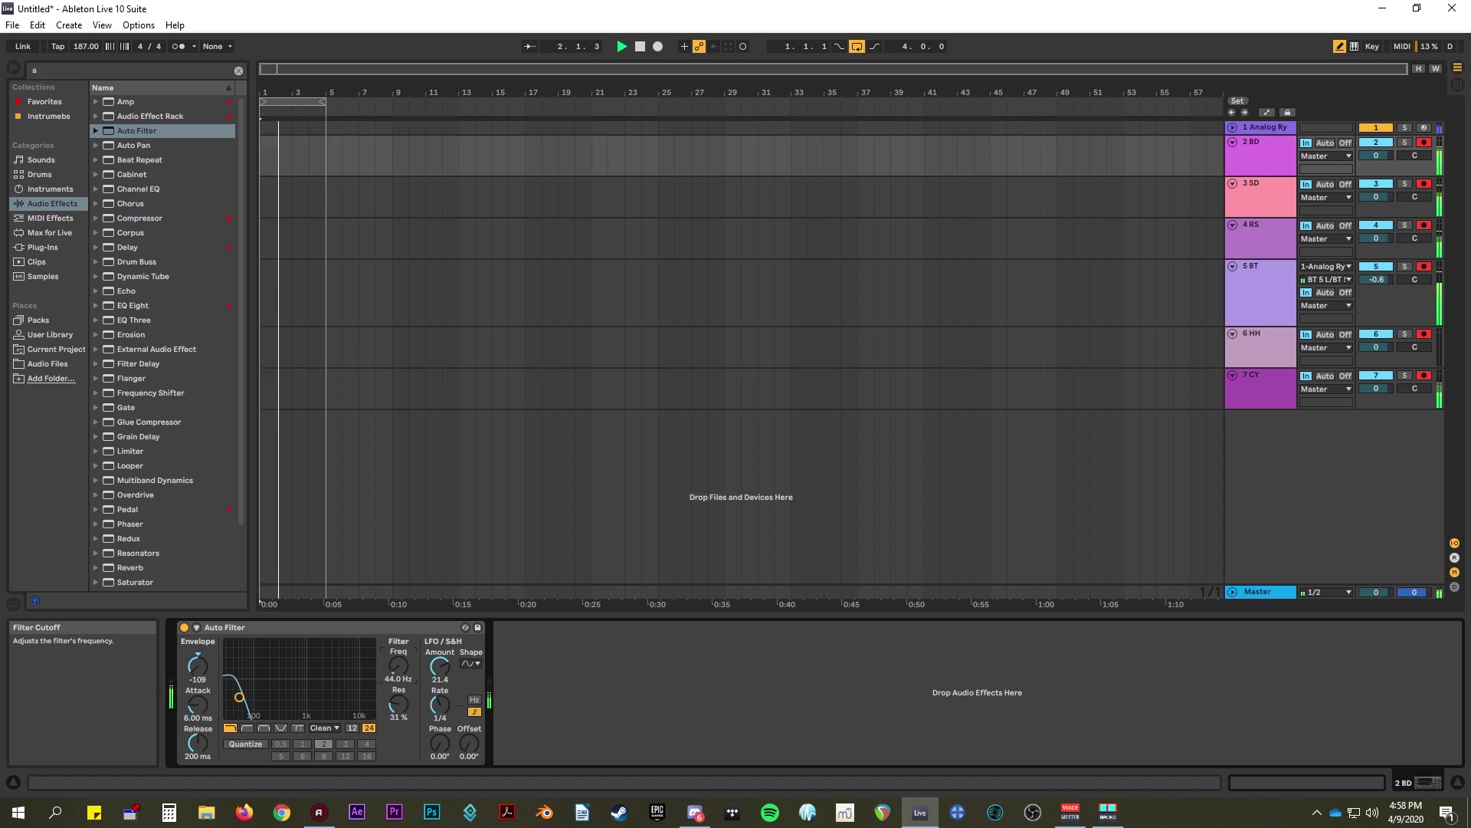
drag(396, 728, 396, 724)
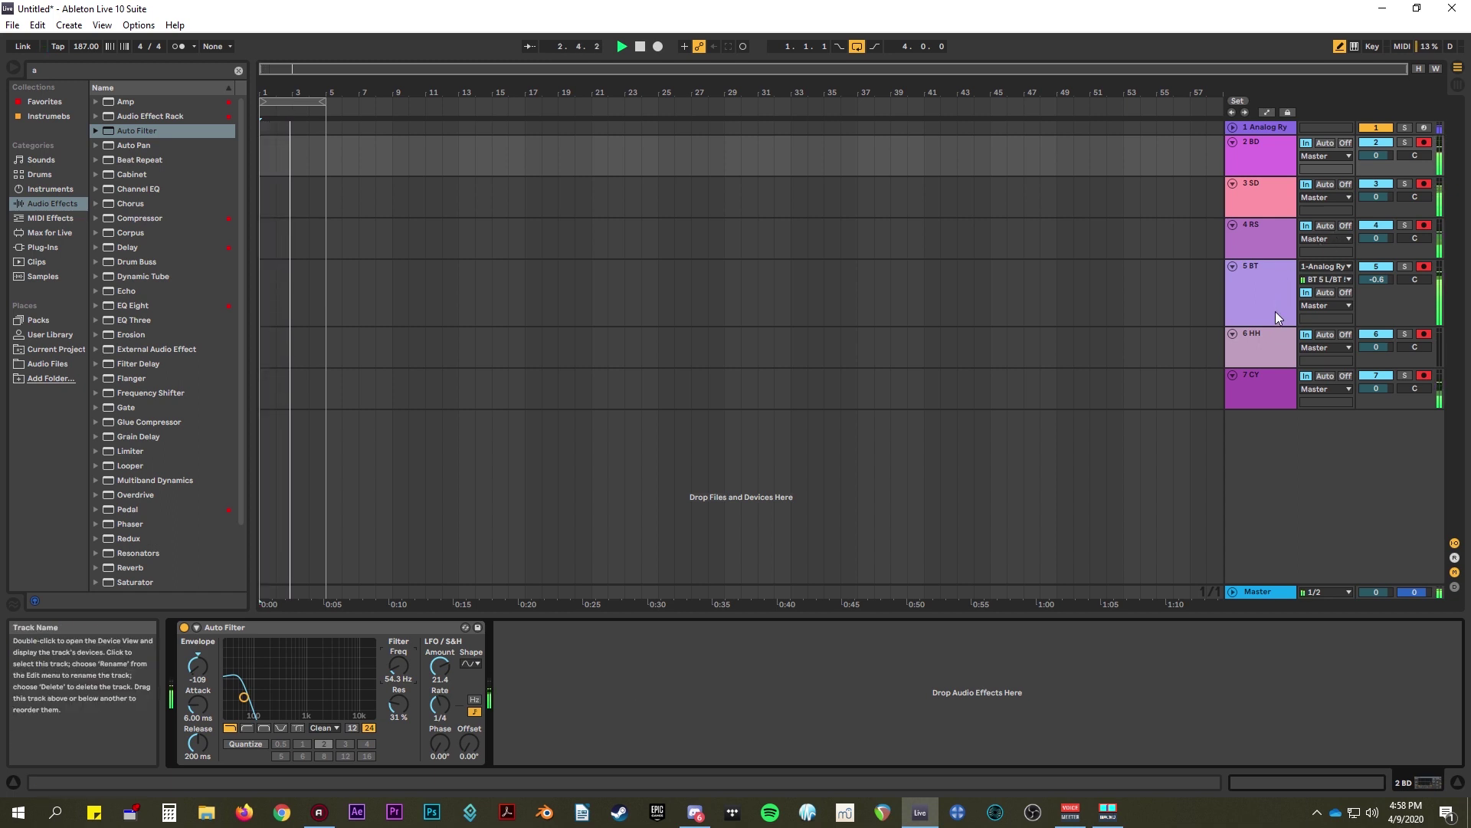
- Review the RS and SD tracks' effects and load Redux on the CY track
click(1264, 227)
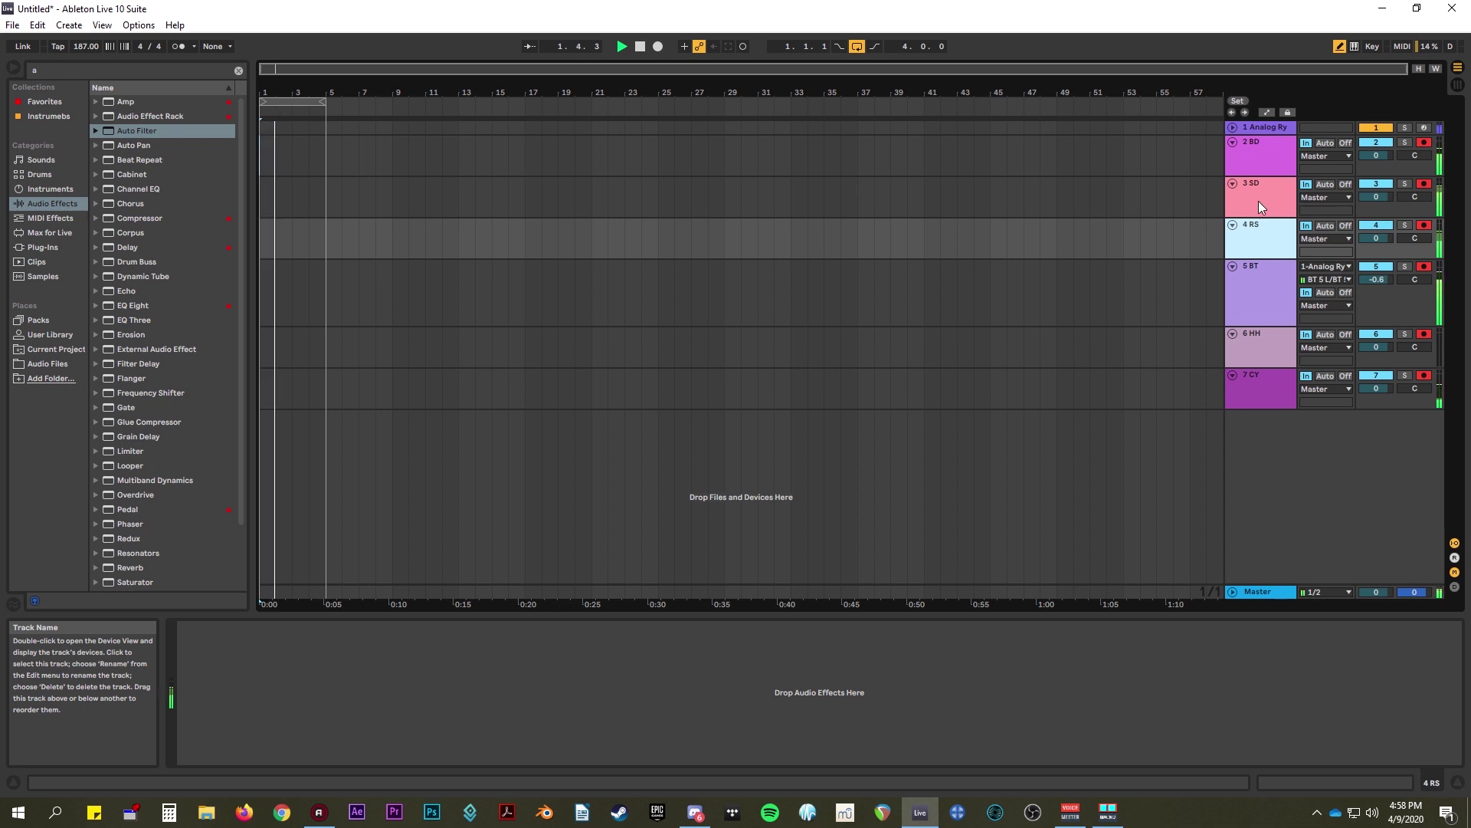
click(1258, 201)
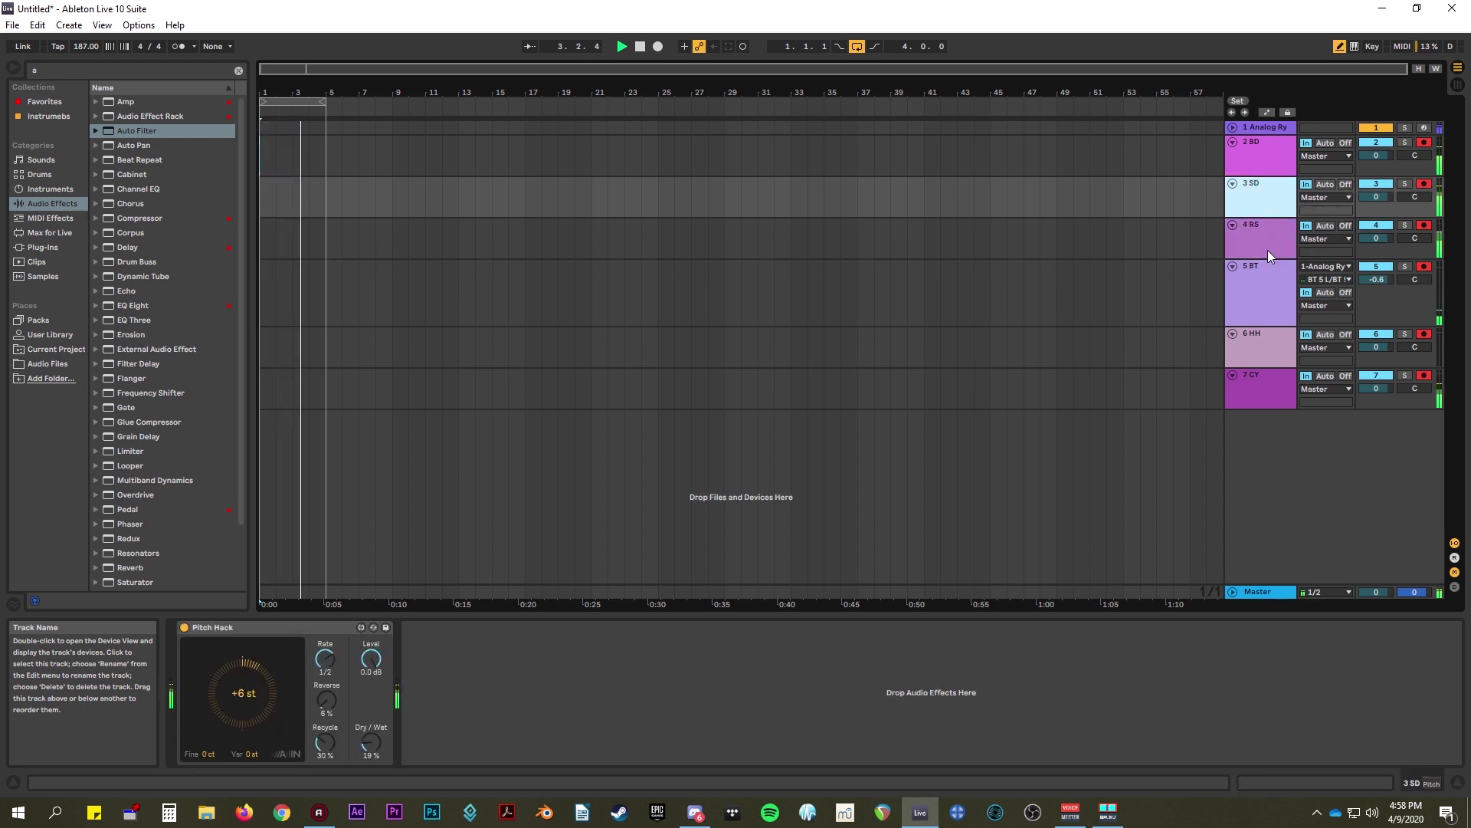
click(1269, 386)
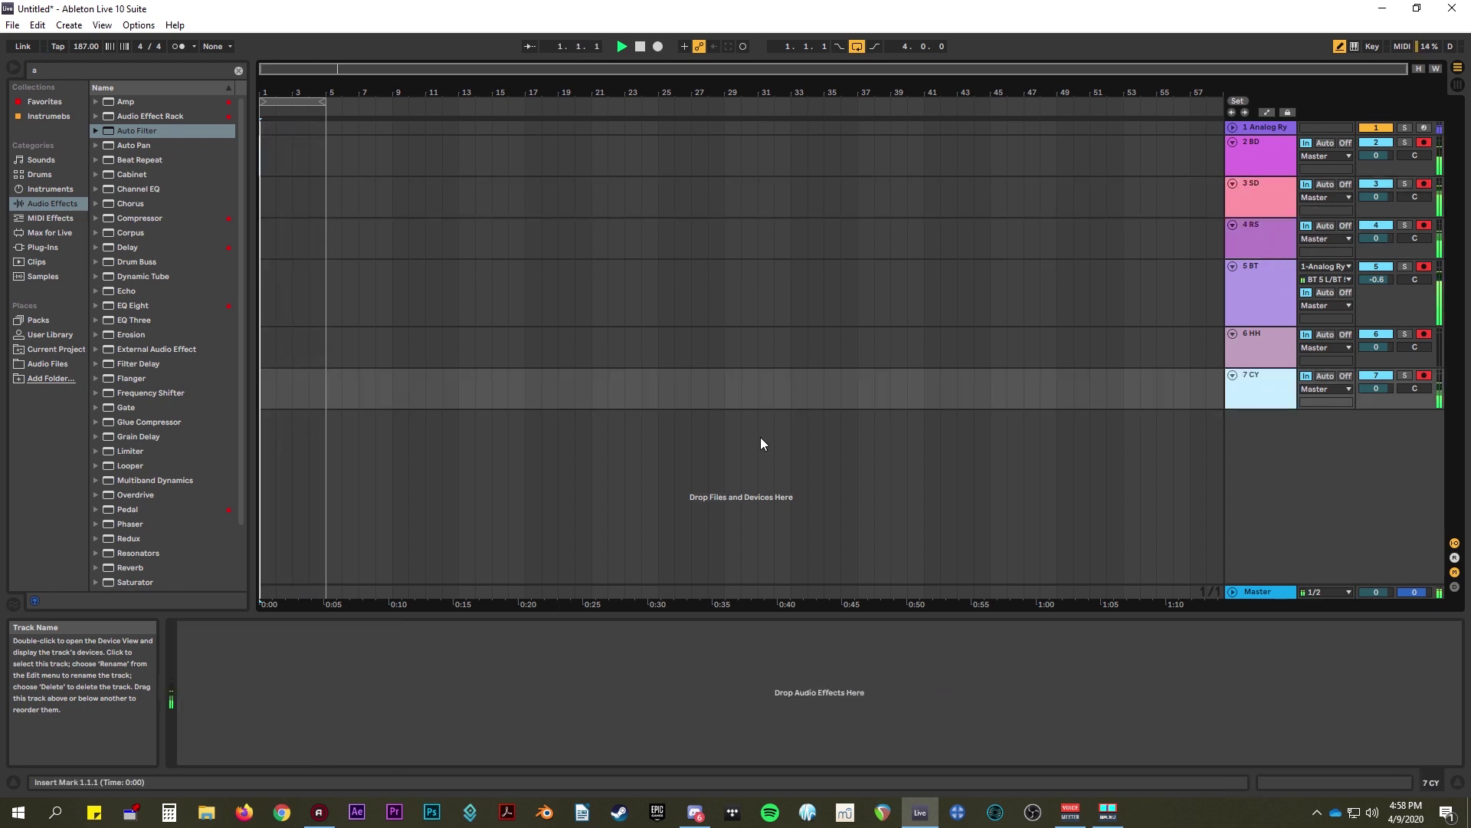
scroll(161, 337, down, 3)
scroll(159, 332, down, 2)
double_click(134, 464)
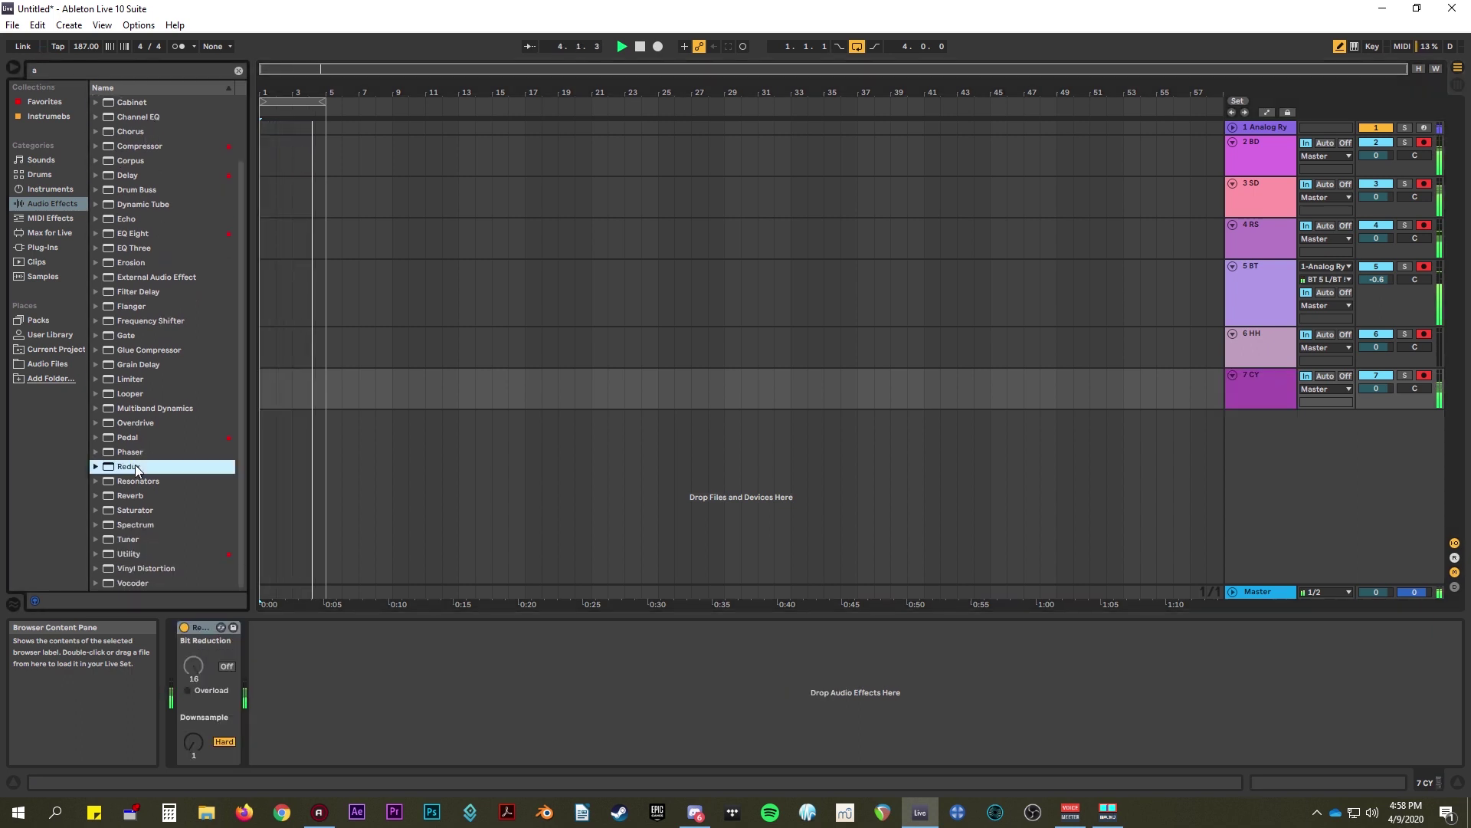
- Switch Redux's downsampling to Soft, try a higher amount, stop playback and reset the amount to 1.00
click(200, 719)
click(216, 740)
mouse_move(193, 742)
mouse_down()
mouse_move(193, 659)
mouse_move(189, 750)
mouse_up()
key(space)
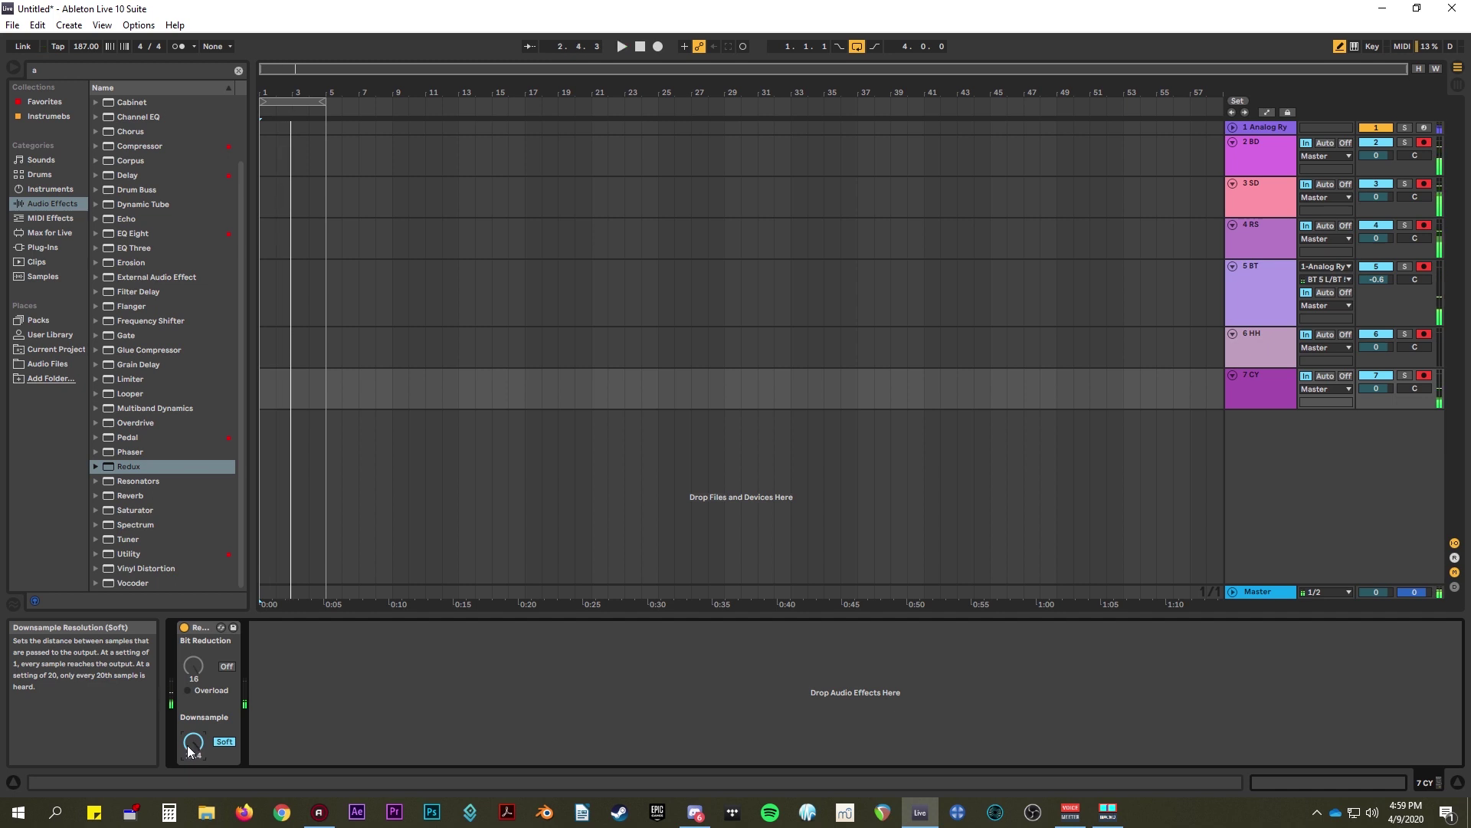
key(Delete)
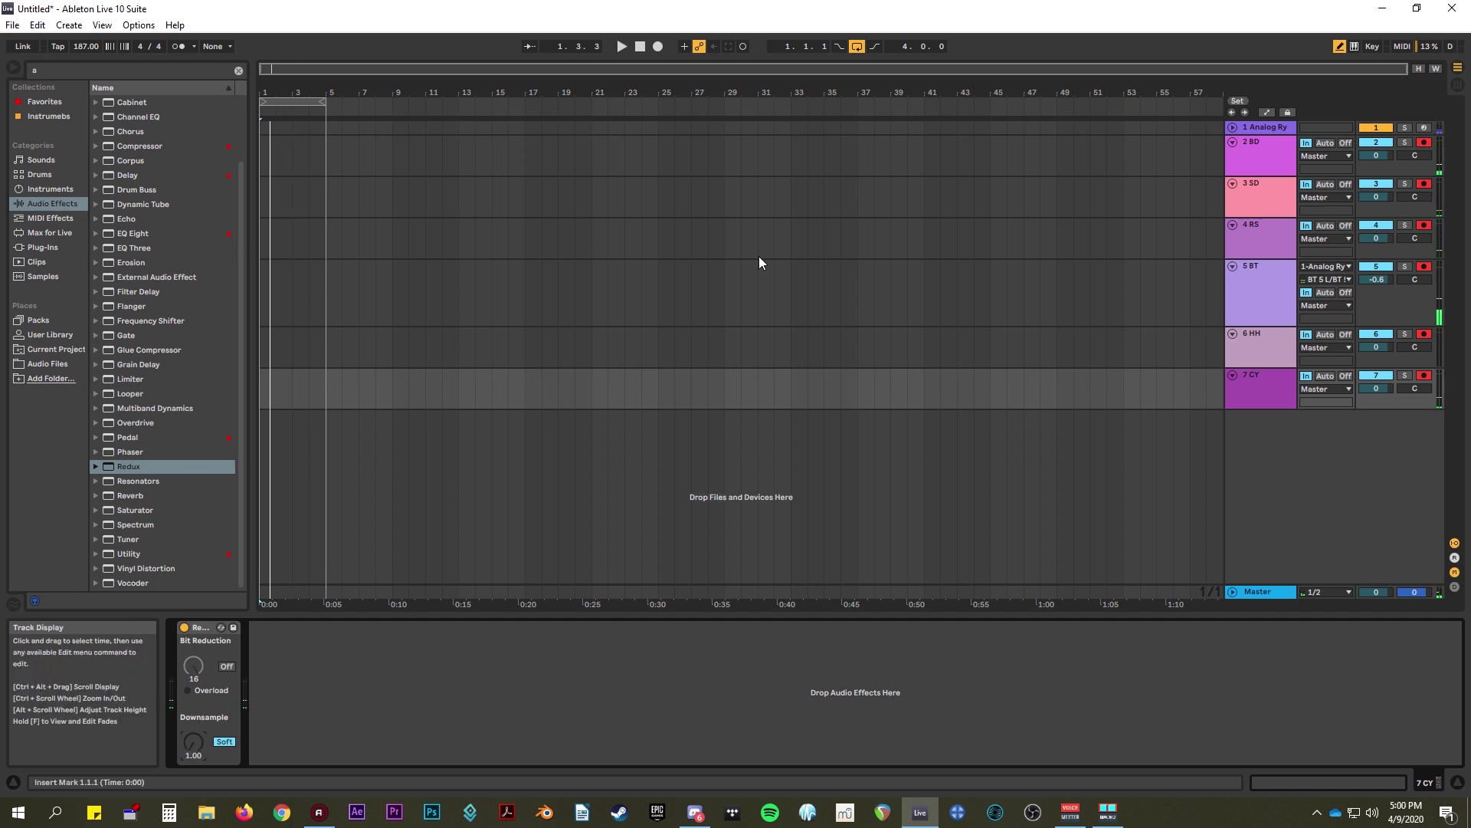
- Extend the arrangement loop to eight bars and record all armed drum tracks across its length
drag(326, 101, 388, 103)
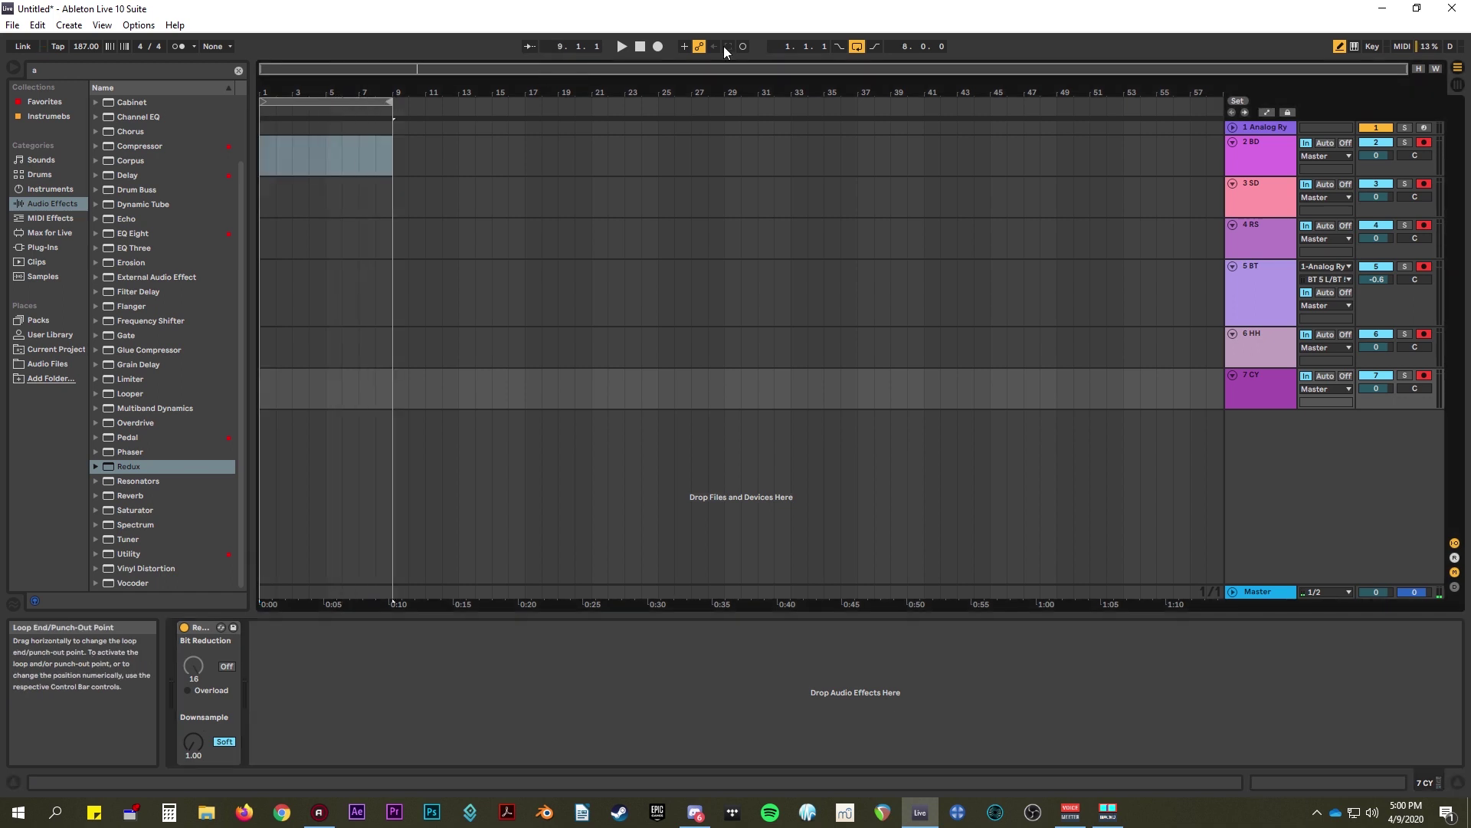
click(659, 47)
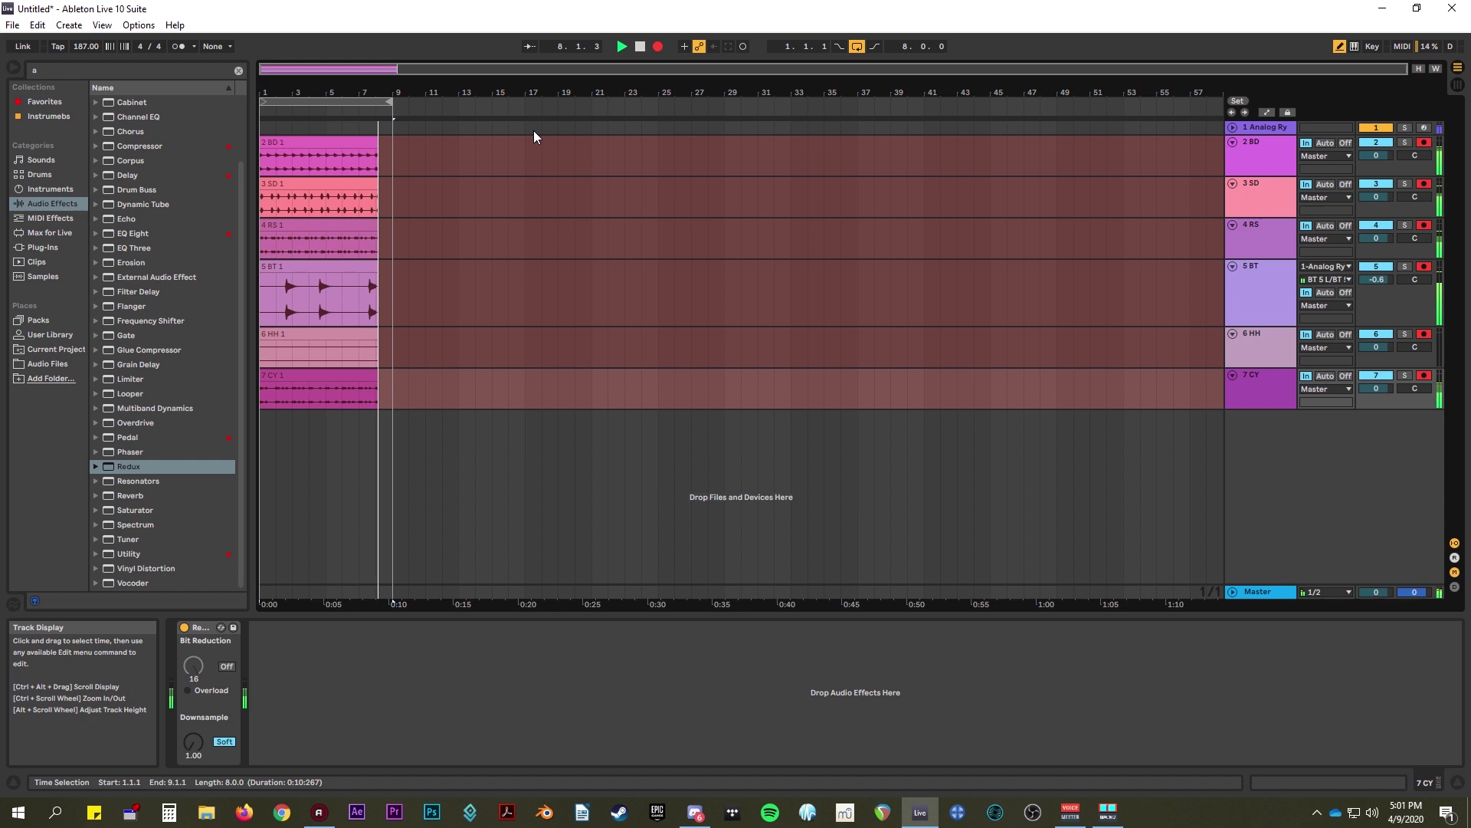
key(space)
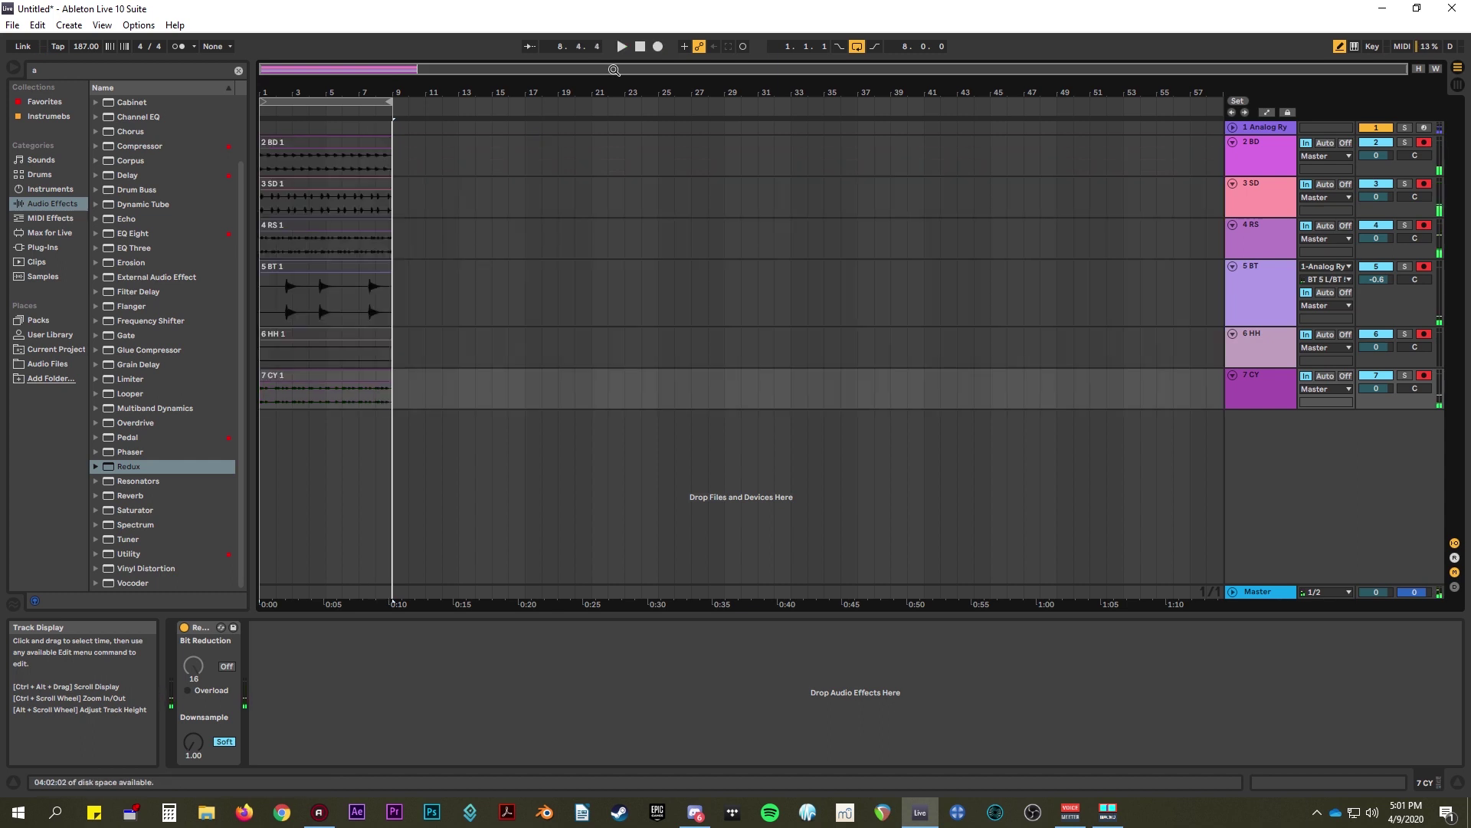
- Turn monitoring off on the BD, SD, RS, BT, HH and CY tracks
click(1346, 142)
click(1346, 184)
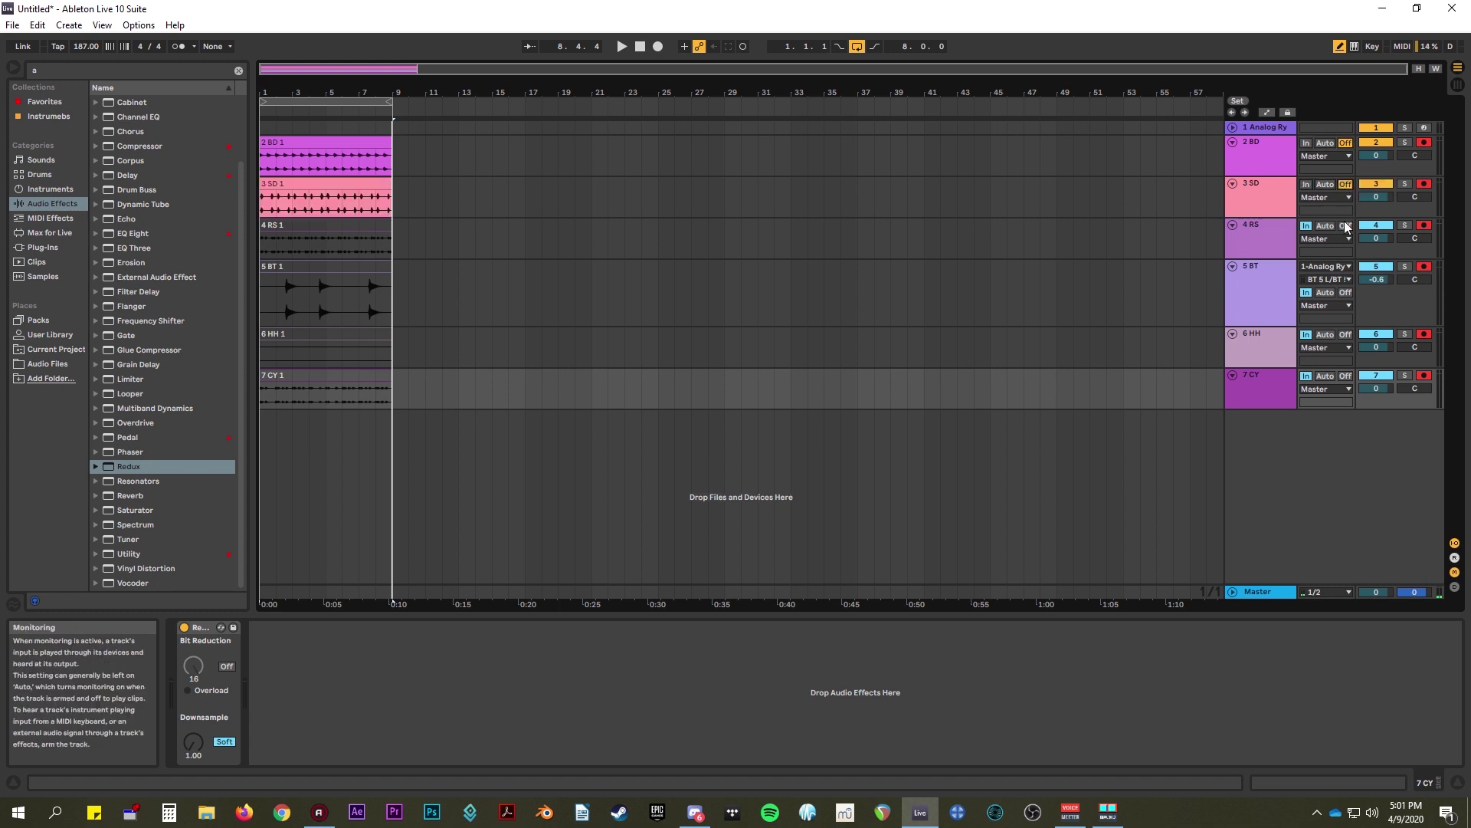
click(1346, 226)
click(1346, 292)
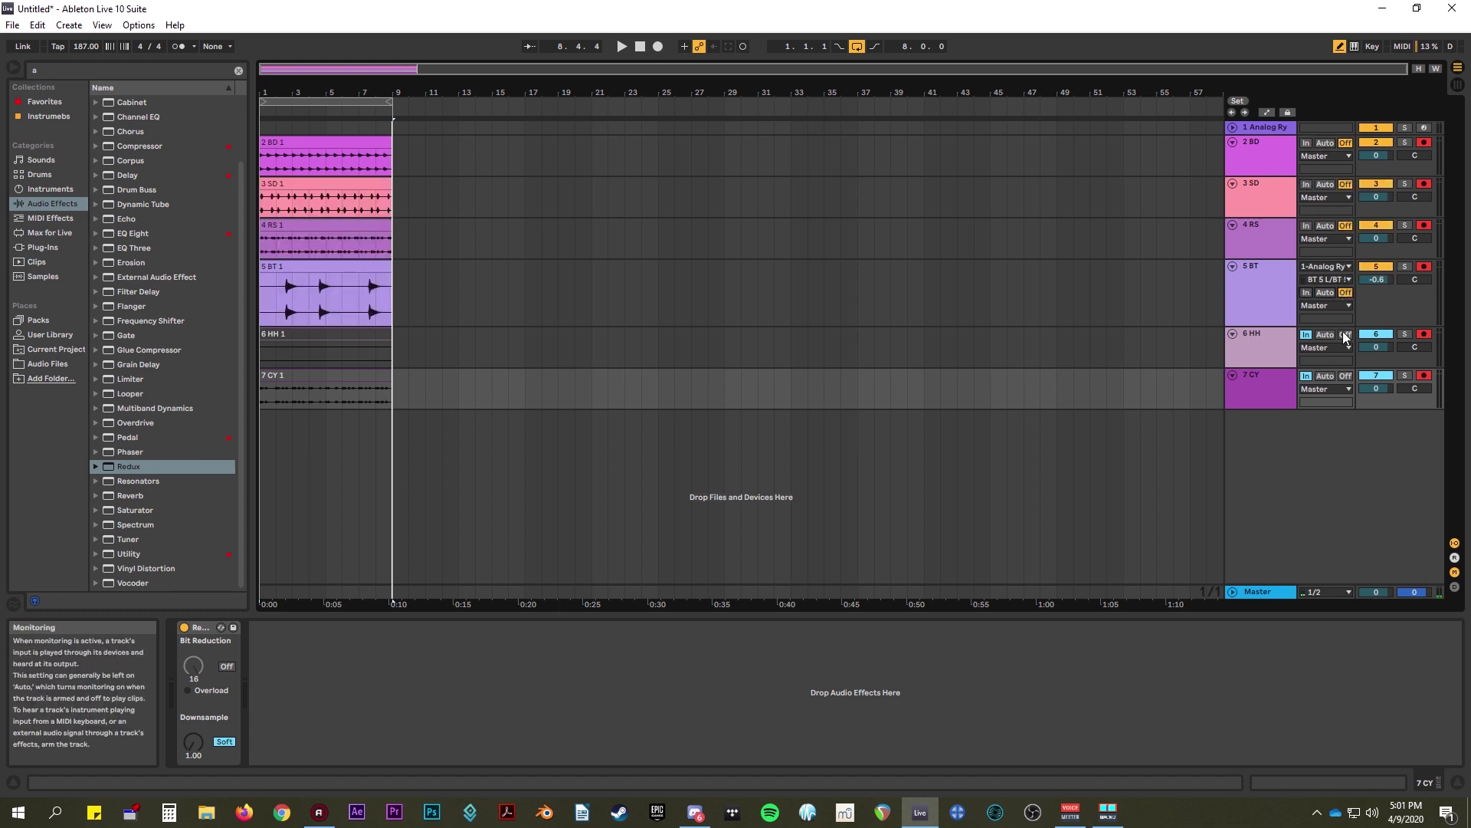
click(1346, 335)
click(1346, 376)
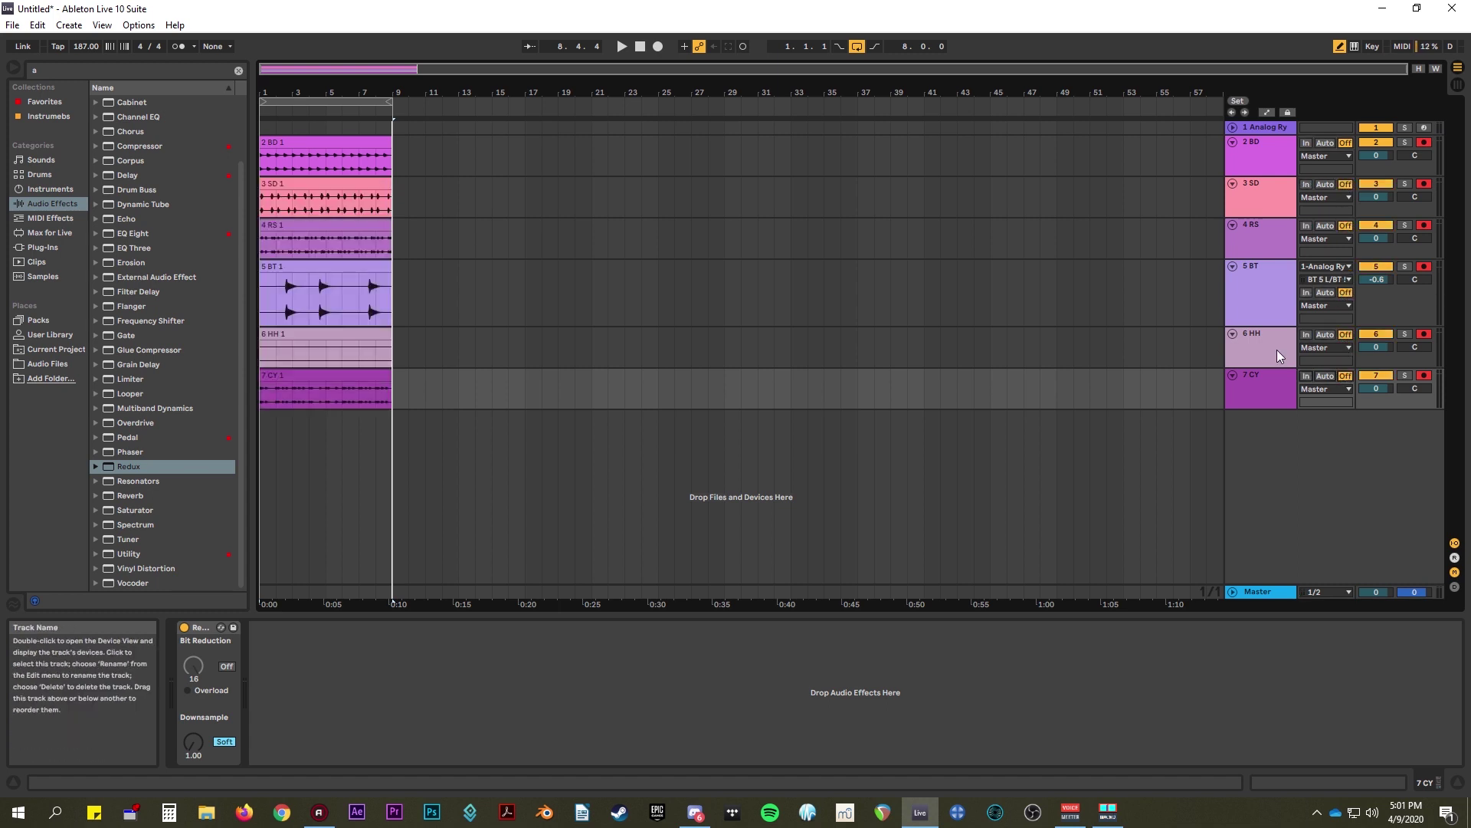